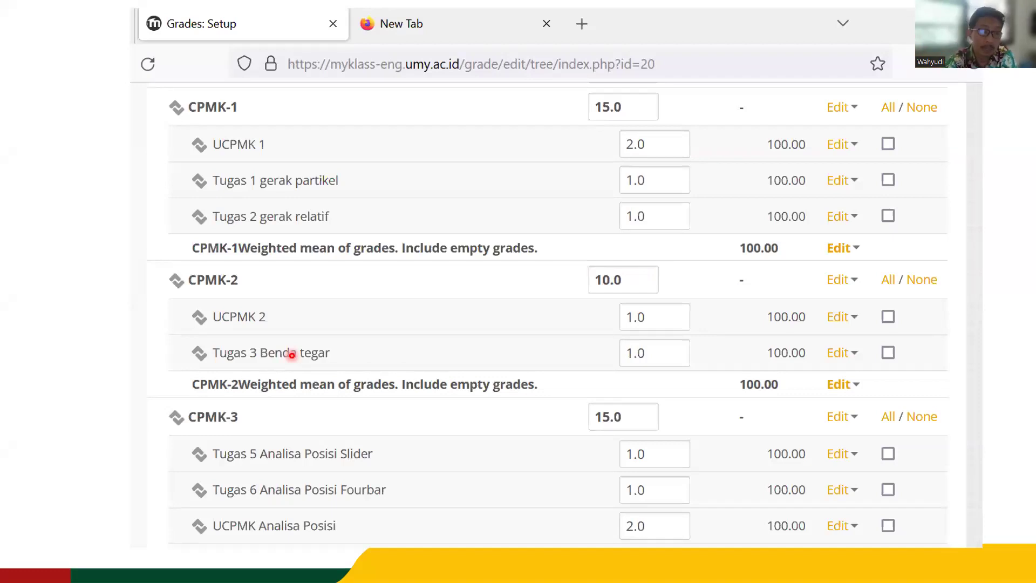
# End the slide show and switch to Firefox to view the CPL Prodi v1 list for S1 Teknik Sipil
pyautogui.press('Right')
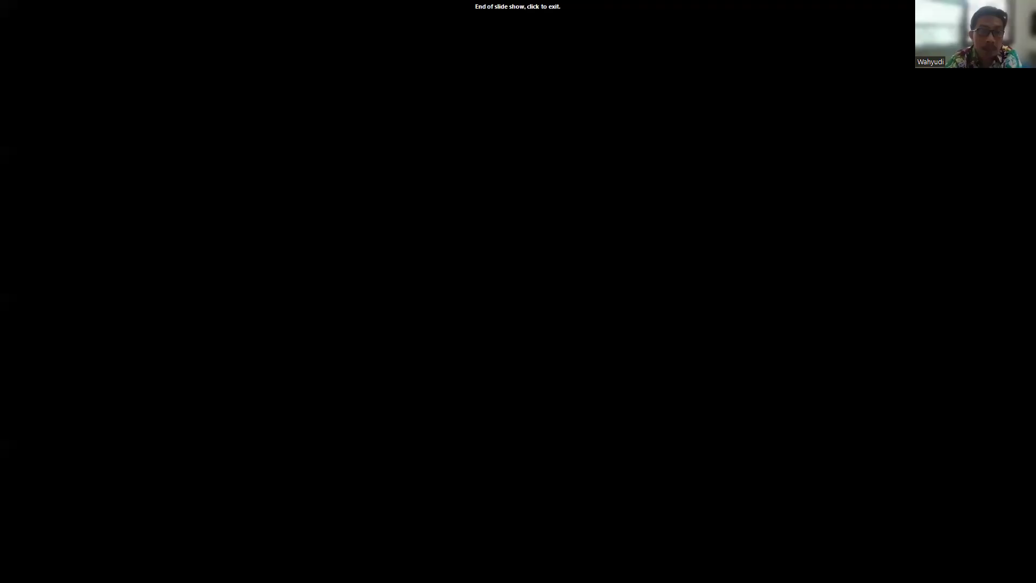
pyautogui.click(293, 358)
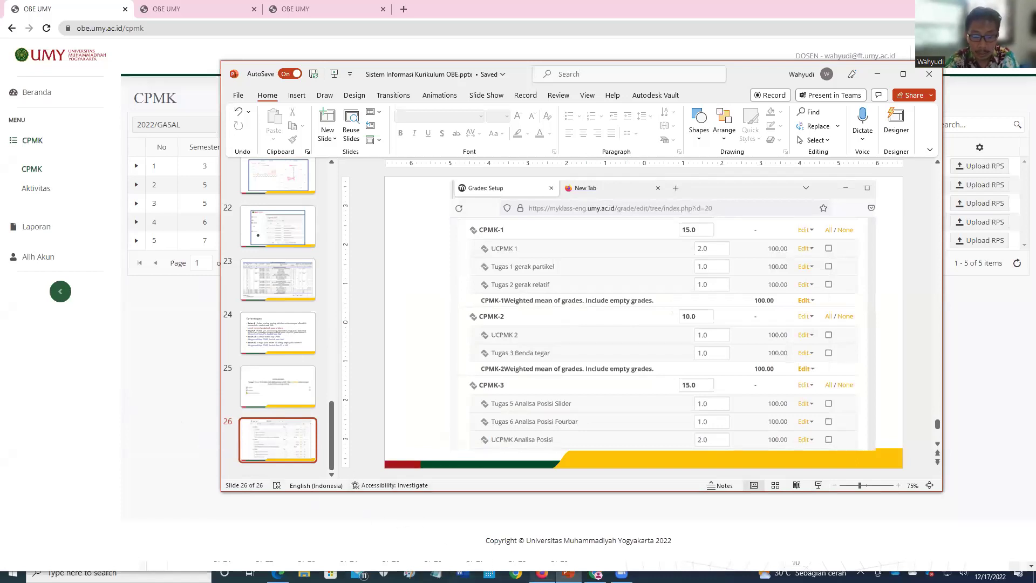
pyautogui.click(542, 572)
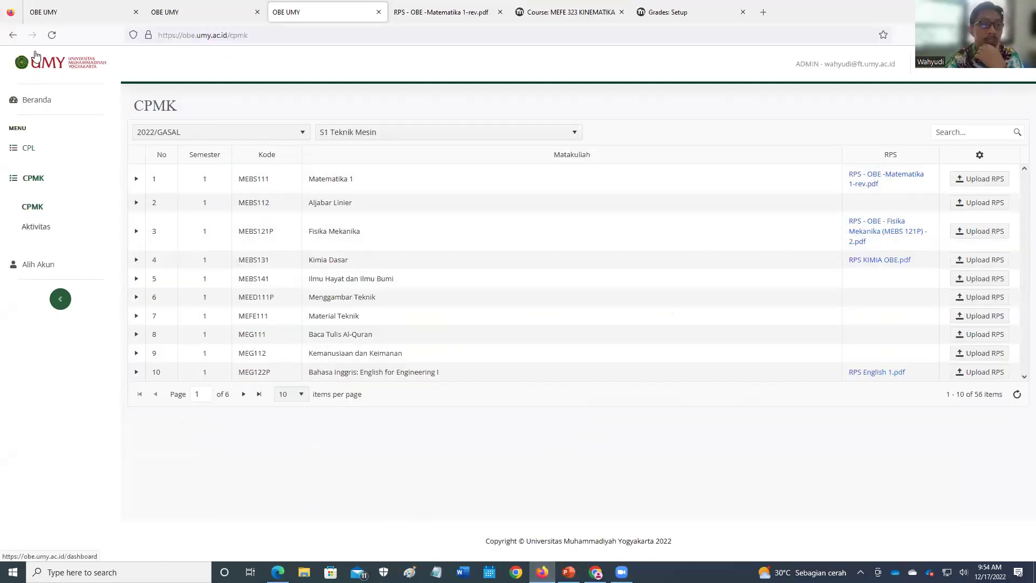
pyautogui.click(65, 16)
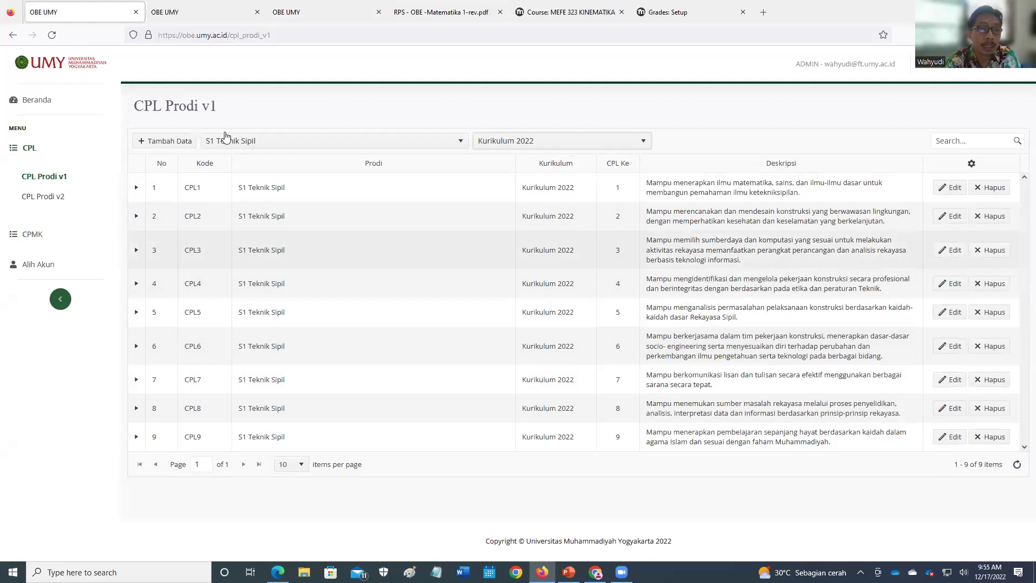
# Review the CPL Prodi v2 table to examine how the S1 Teknik Sipil courses are weighted across CPL1 to CPL9
pyautogui.click(206, 10)
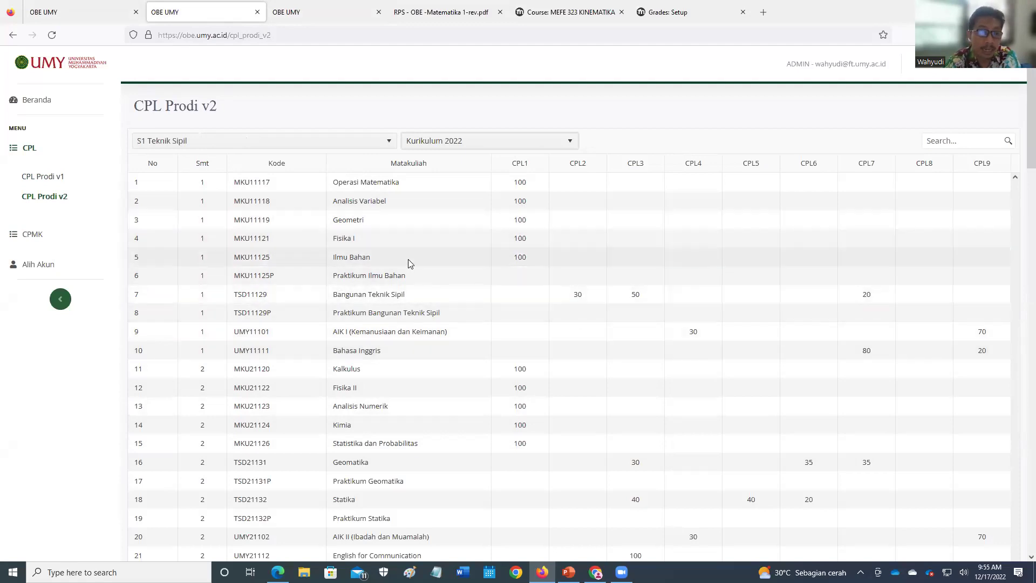
pyautogui.scroll(-5, 408, 259)
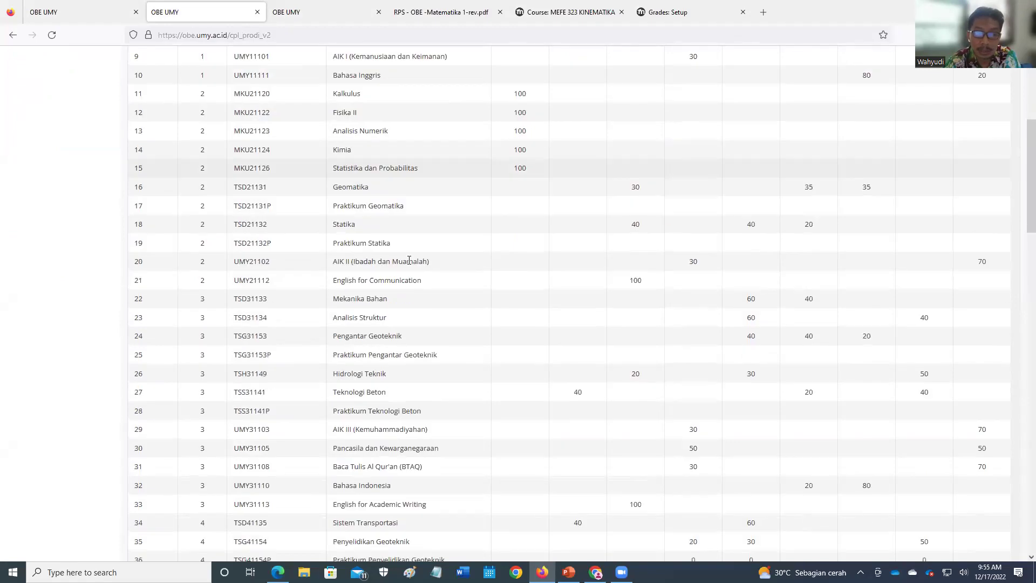
pyautogui.scroll(-5, 409, 261)
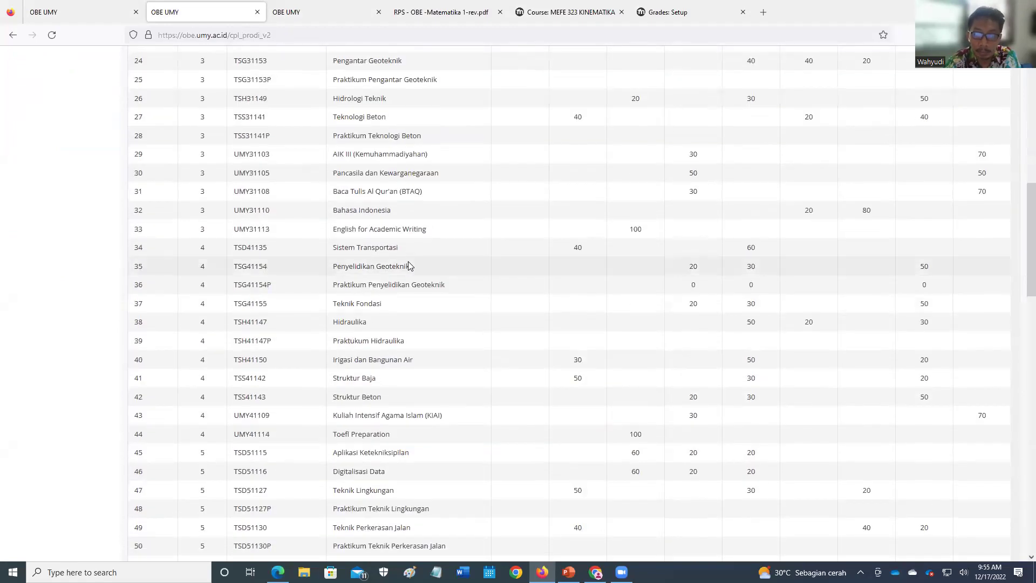
pyautogui.scroll(-9, 409, 262)
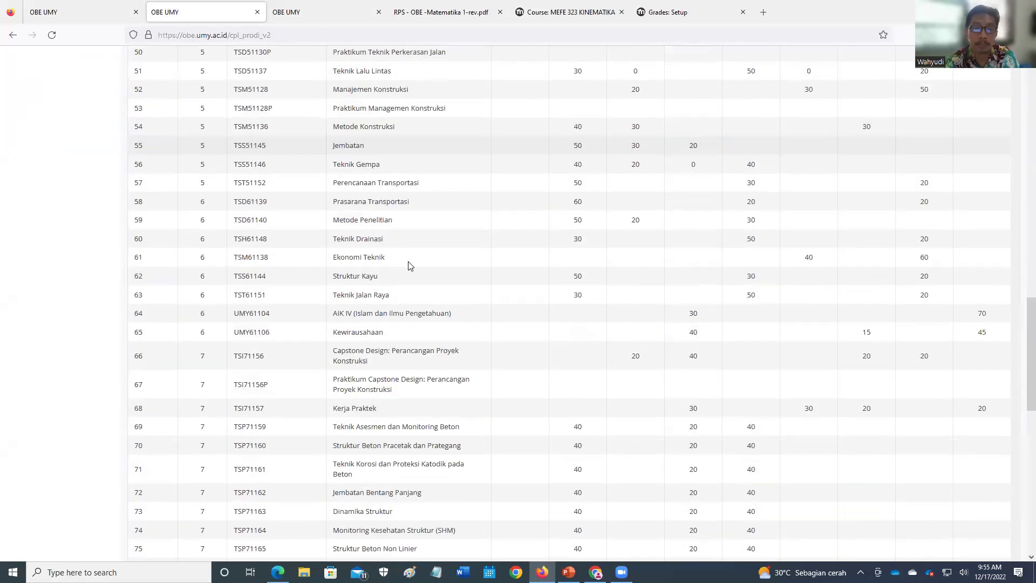
pyautogui.scroll(-7, 408, 262)
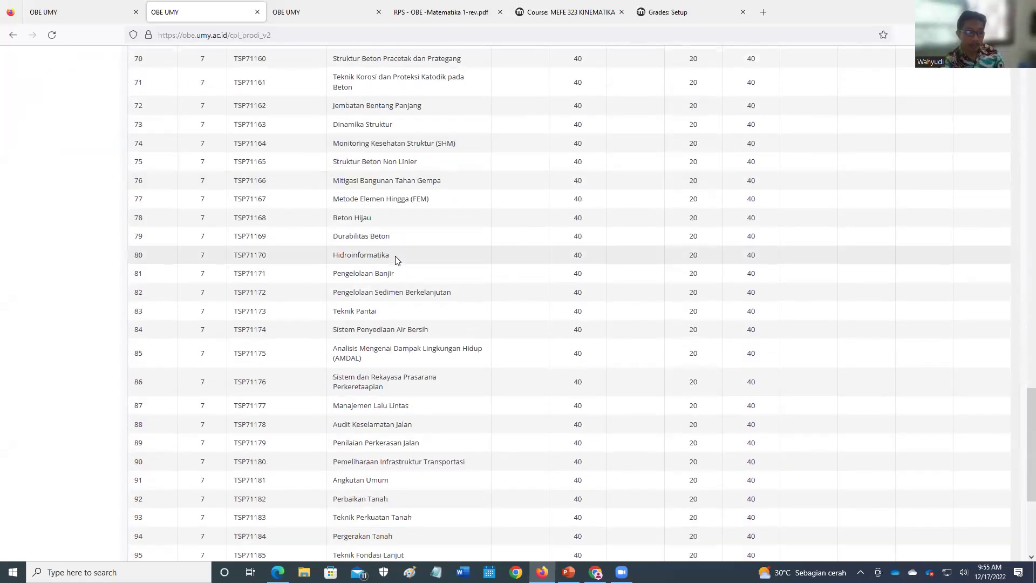
pyautogui.scroll(-4, 395, 256)
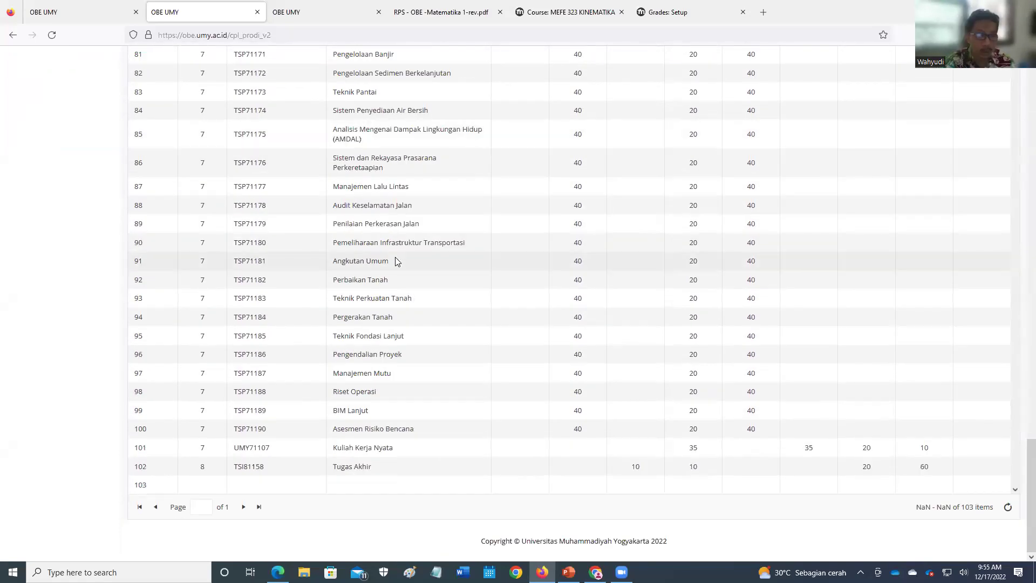
pyautogui.scroll(5, 395, 259)
pyautogui.scroll(8, 397, 258)
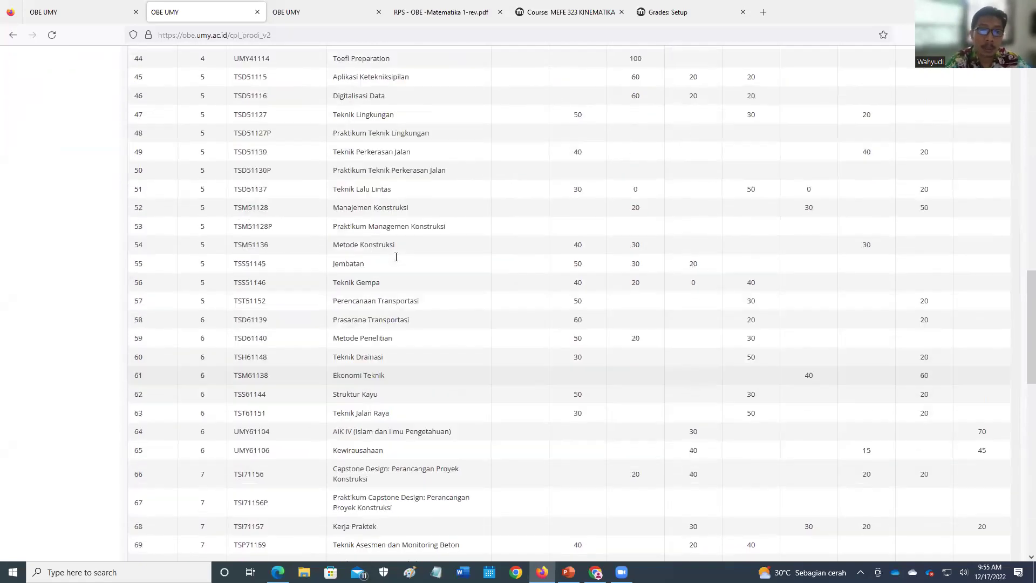
pyautogui.scroll(2, 396, 258)
pyautogui.scroll(5, 396, 258)
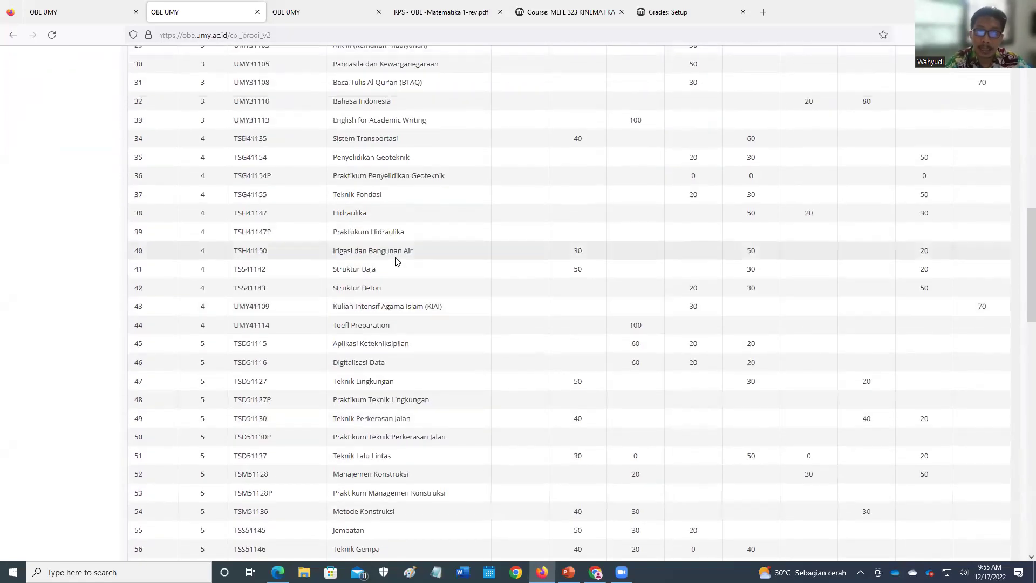
pyautogui.scroll(1, 400, 254)
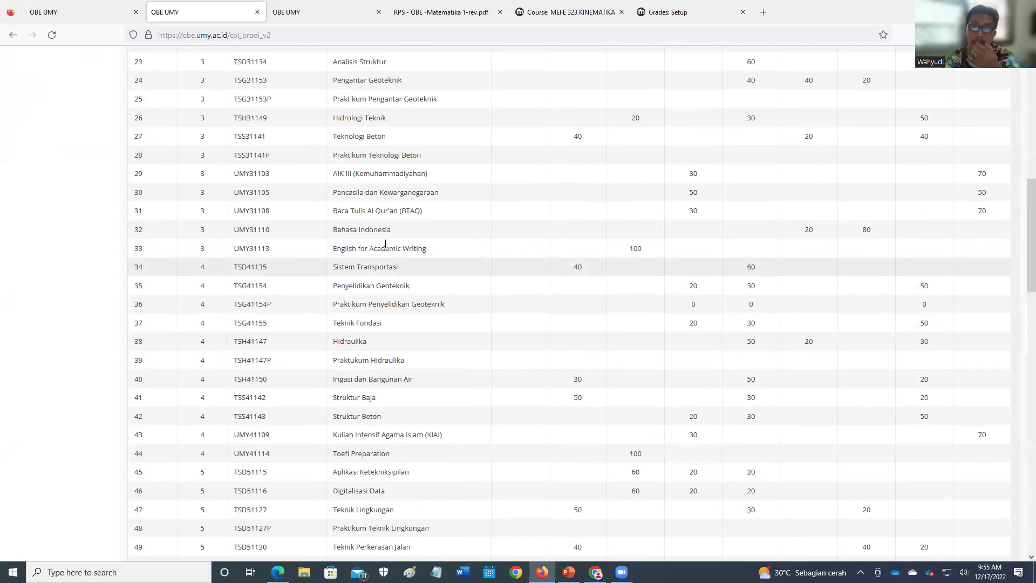
pyautogui.scroll(4, 440, 85)
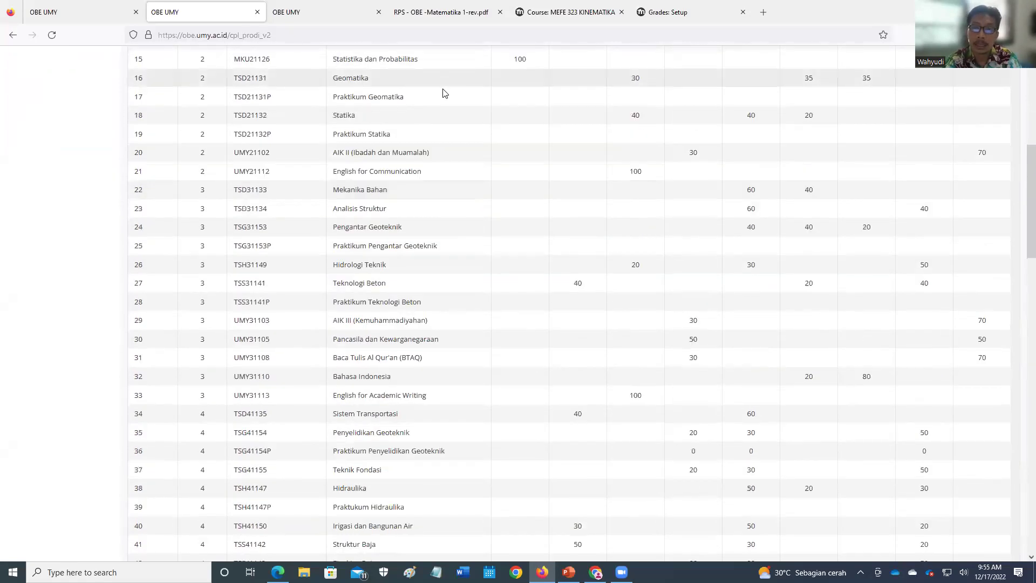
pyautogui.scroll(1, 502, 146)
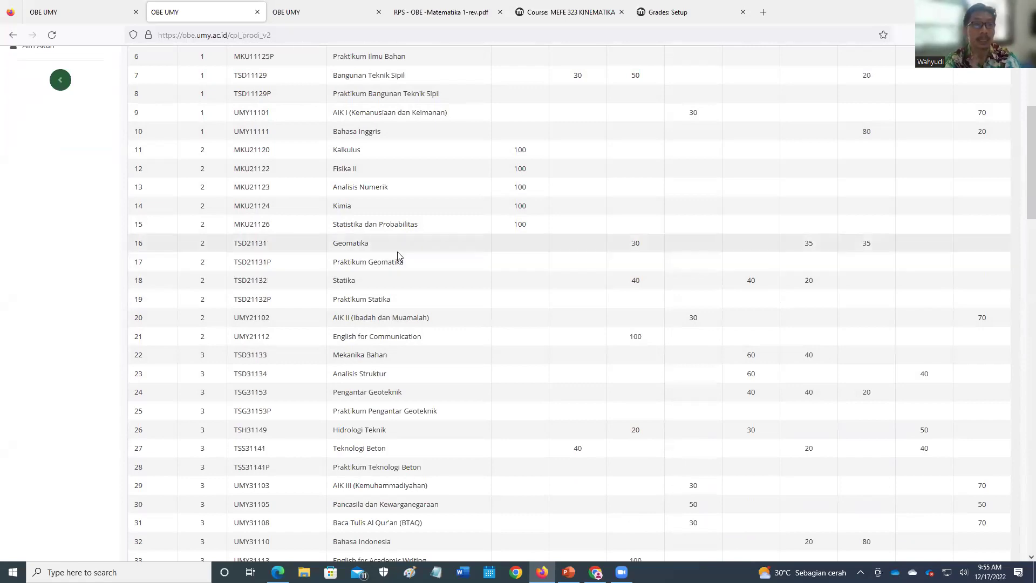
pyautogui.scroll(2, 398, 255)
pyautogui.scroll(2, 397, 255)
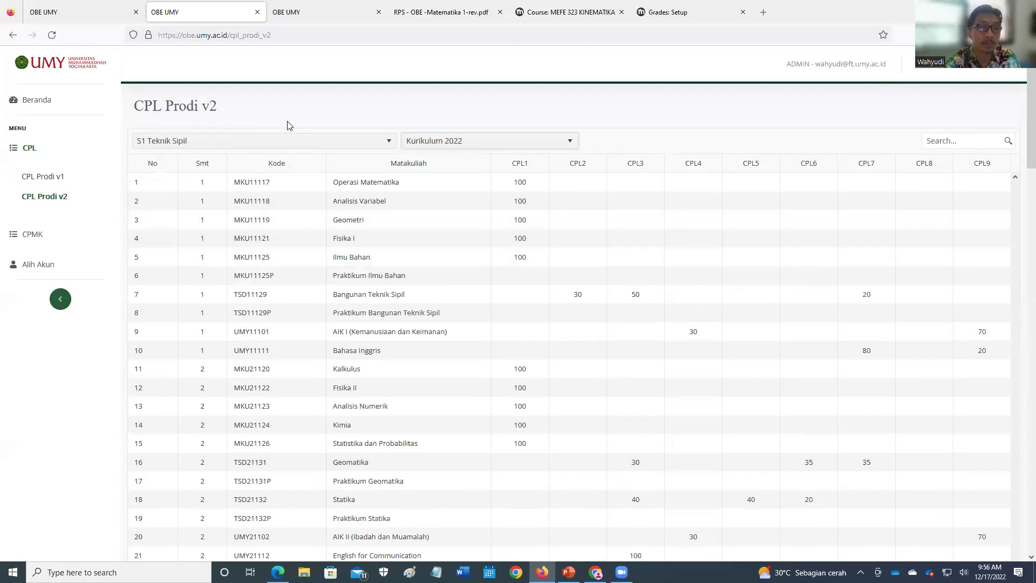
# View the S1 Teknik Mesin CPMK course list and read through the Matematika 1 RPS PDF up to its assignment plan
pyautogui.click(303, 19)
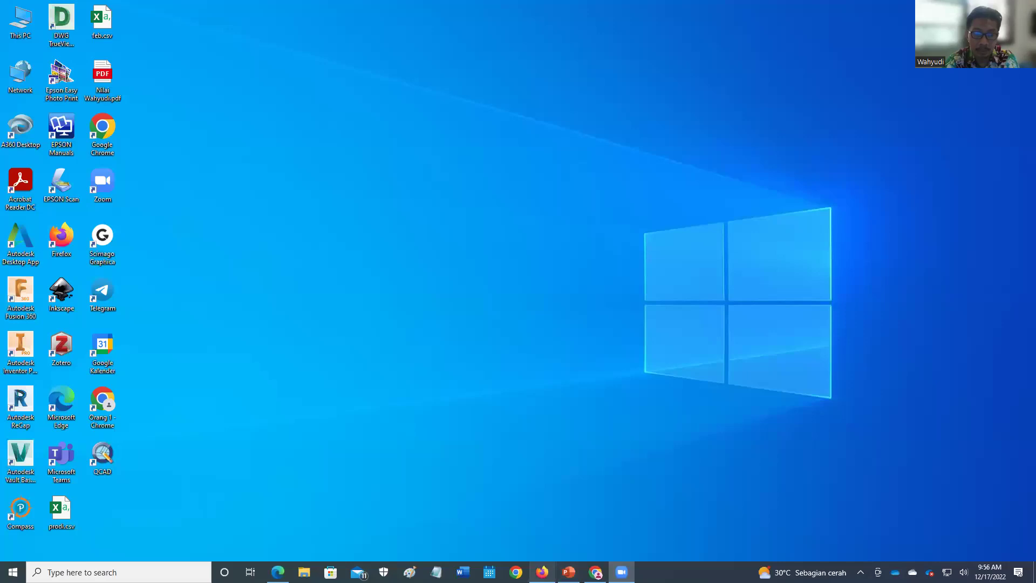
pyautogui.click(542, 570)
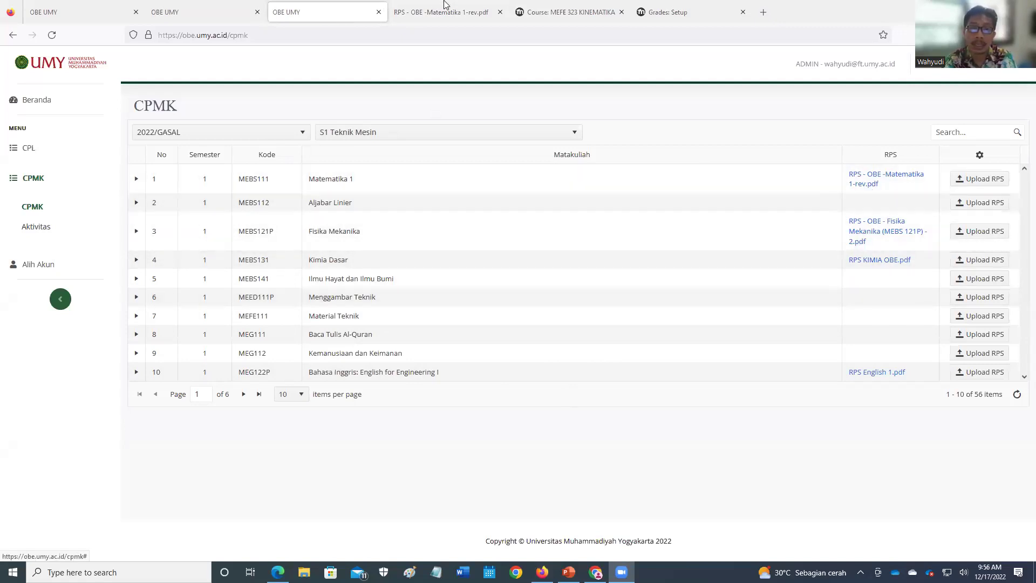
pyautogui.click(424, 21)
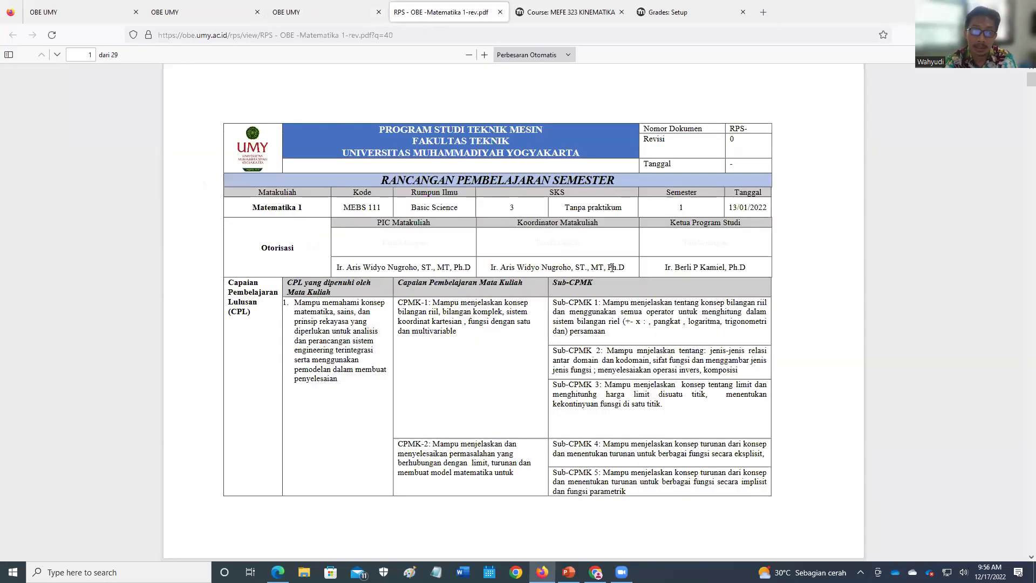
pyautogui.scroll(-5, 612, 267)
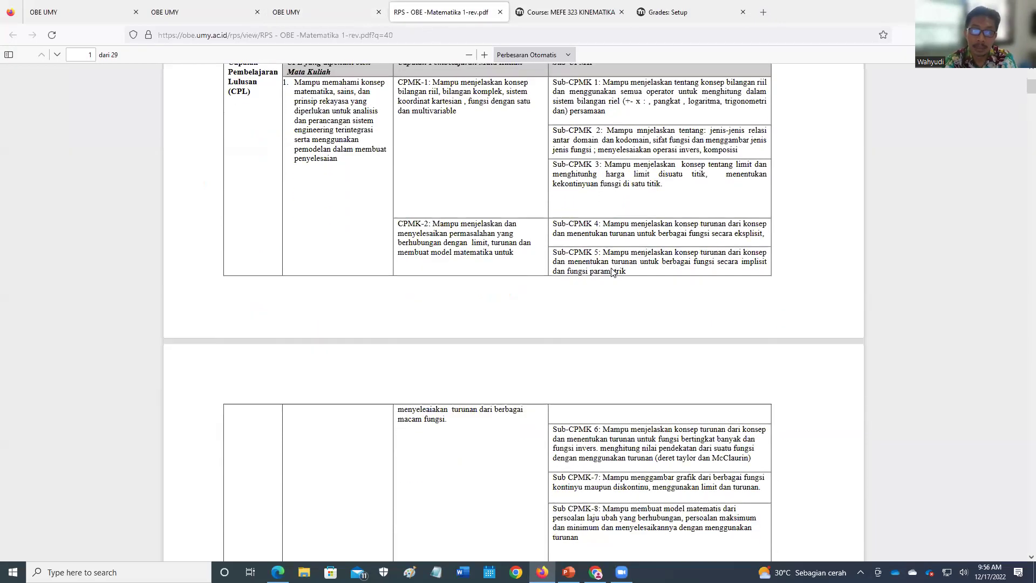
pyautogui.scroll(-8, 611, 269)
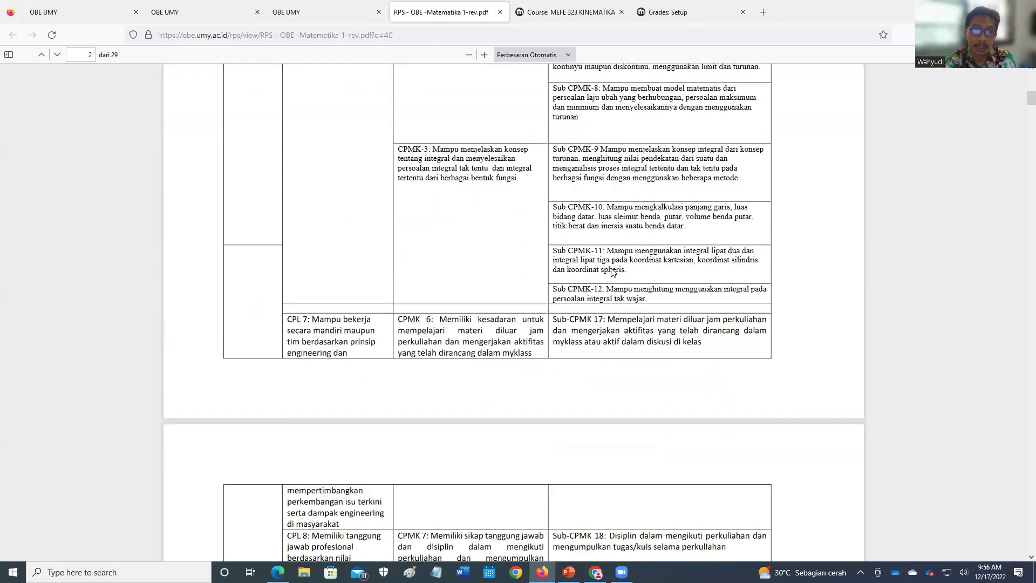
pyautogui.scroll(-4, 613, 272)
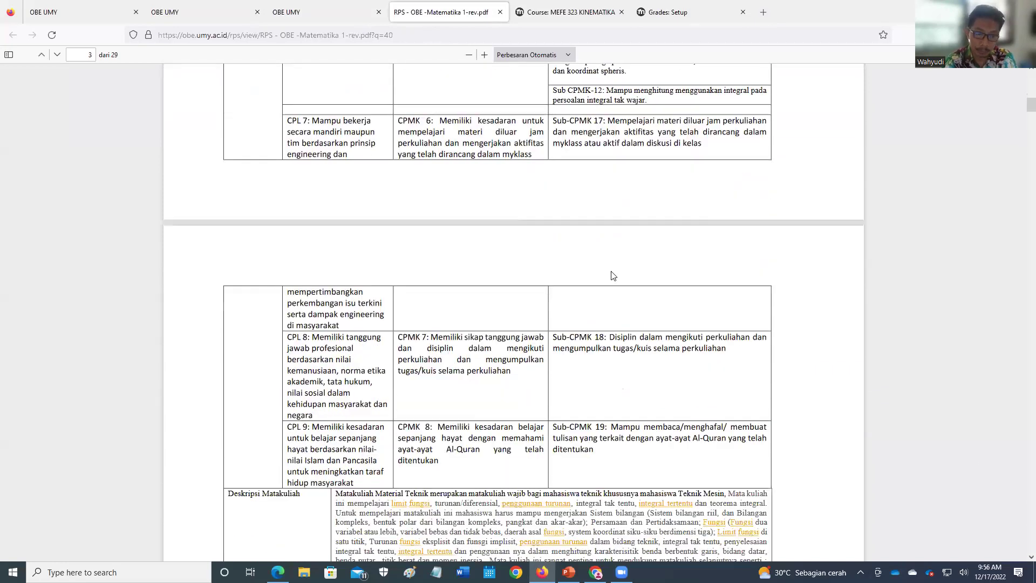
pyautogui.scroll(-2, 614, 295)
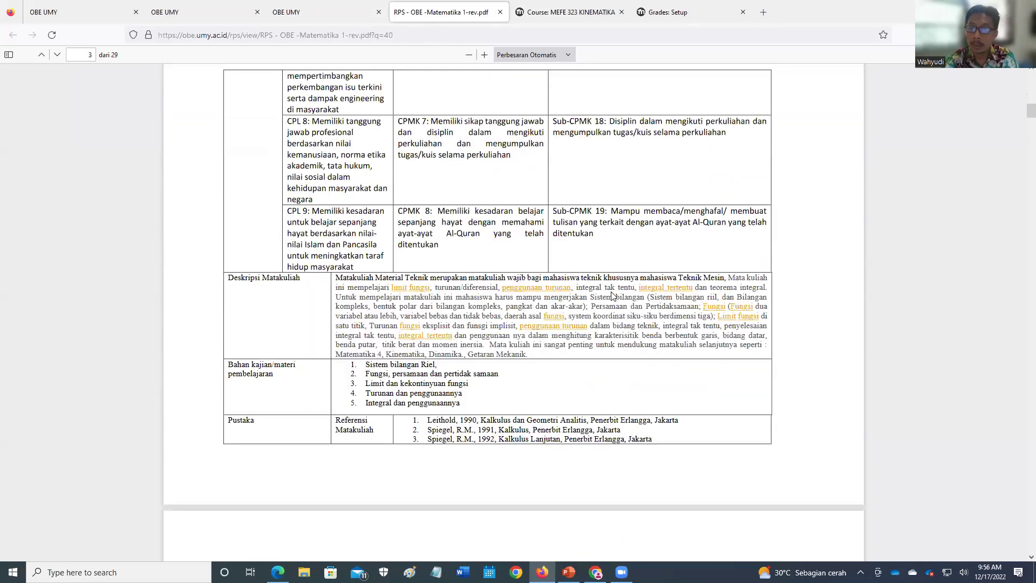
pyautogui.scroll(-1, 613, 296)
pyautogui.scroll(-12, 611, 297)
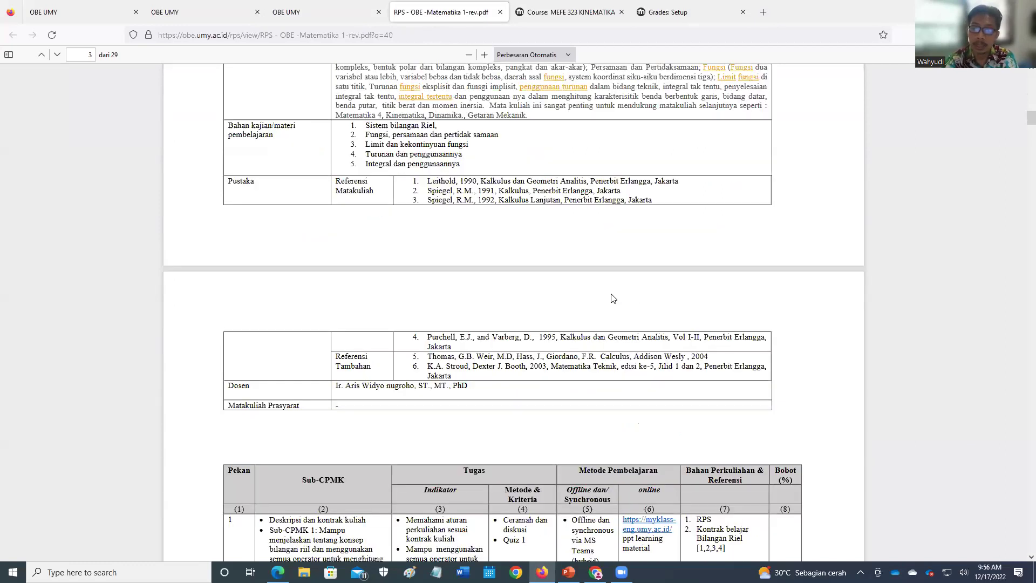
pyautogui.scroll(-6, 613, 299)
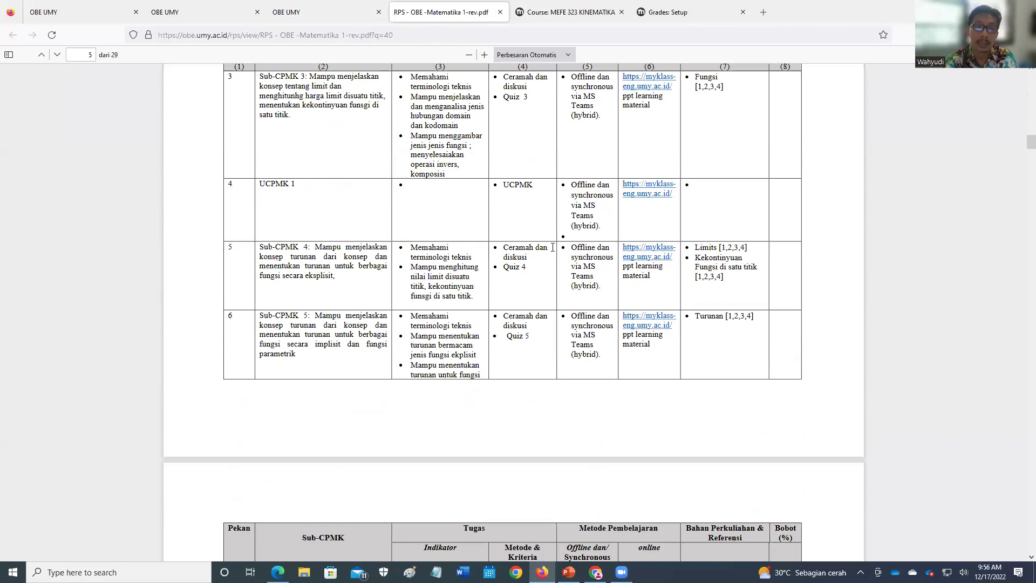
pyautogui.scroll(-20, 612, 297)
# Enlarge the RPS document to 150% and examine the Rancangan Penugasan table's quizzes, assignments and weights per CPMK
pyautogui.click(485, 56)
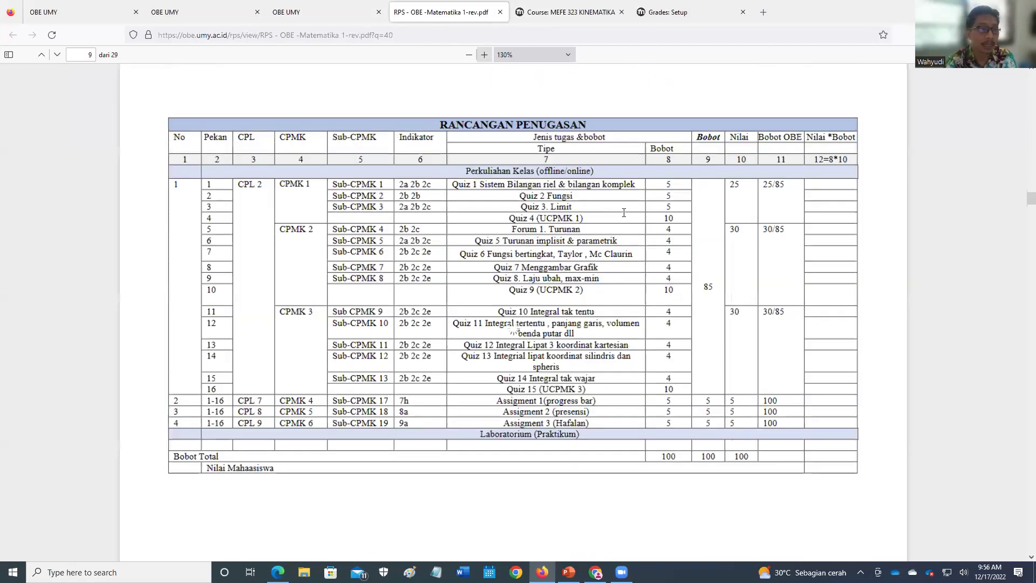
pyautogui.hotkey('ctrl', '+')
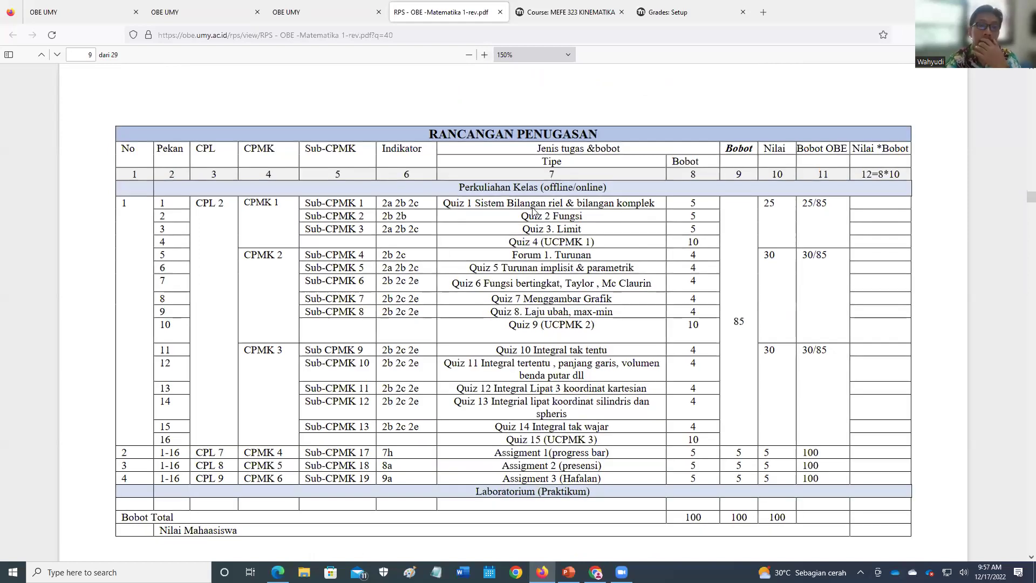
pyautogui.scroll(-1, 532, 209)
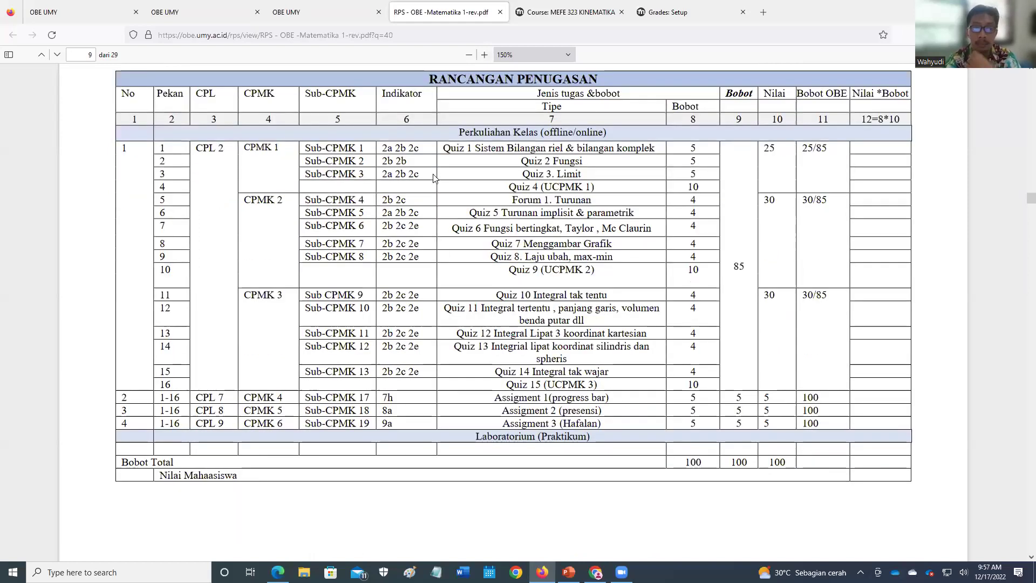
pyautogui.scroll(-10, 433, 178)
pyautogui.scroll(6, 432, 156)
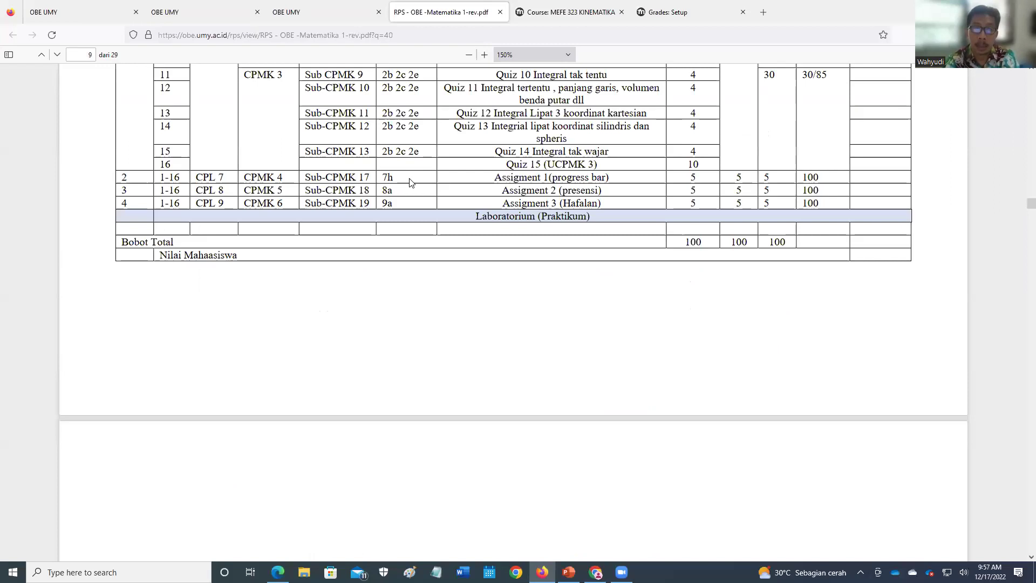
pyautogui.scroll(4, 427, 225)
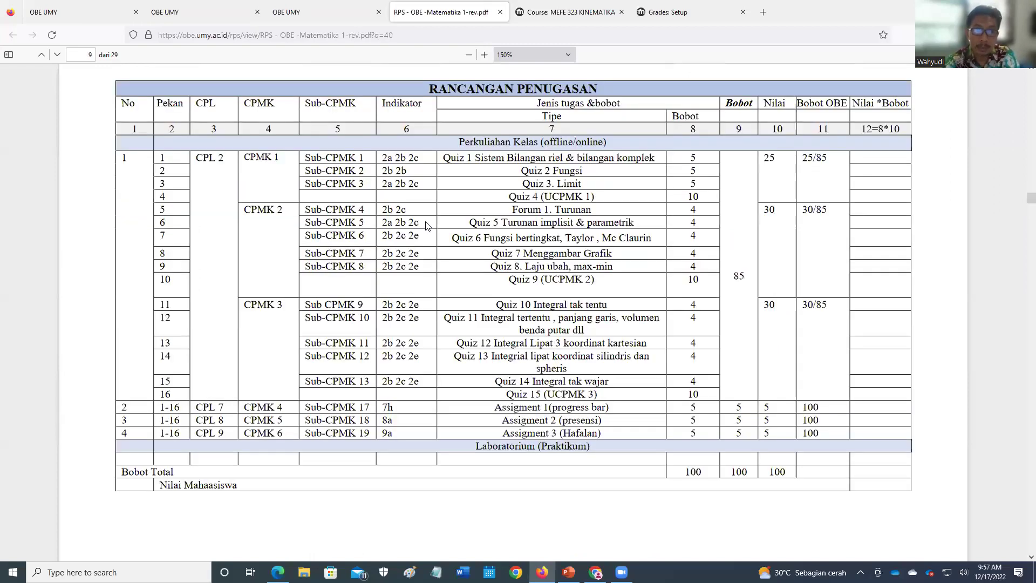
pyautogui.scroll(2, 427, 225)
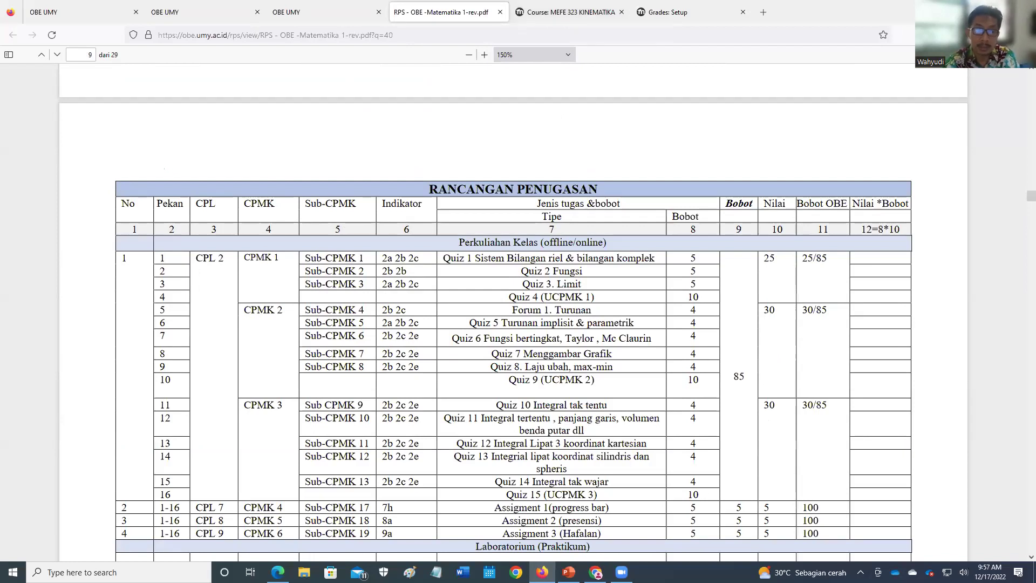
# Switch to the lecturer session in Chrome, check the available account roles, and expand the CPMK list of the Kinematika course
pyautogui.click(596, 572)
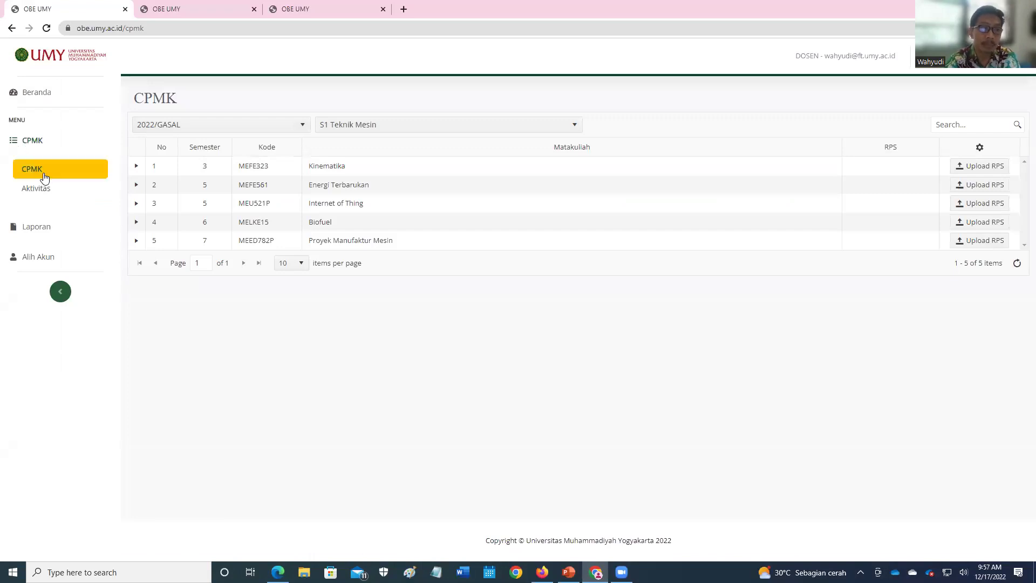
pyautogui.click(29, 262)
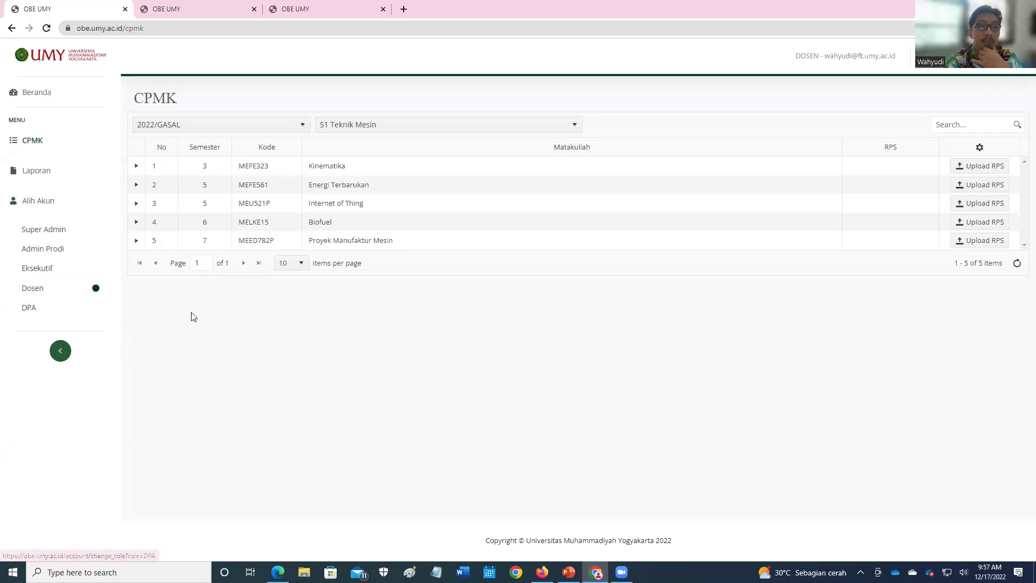
pyautogui.click(28, 201)
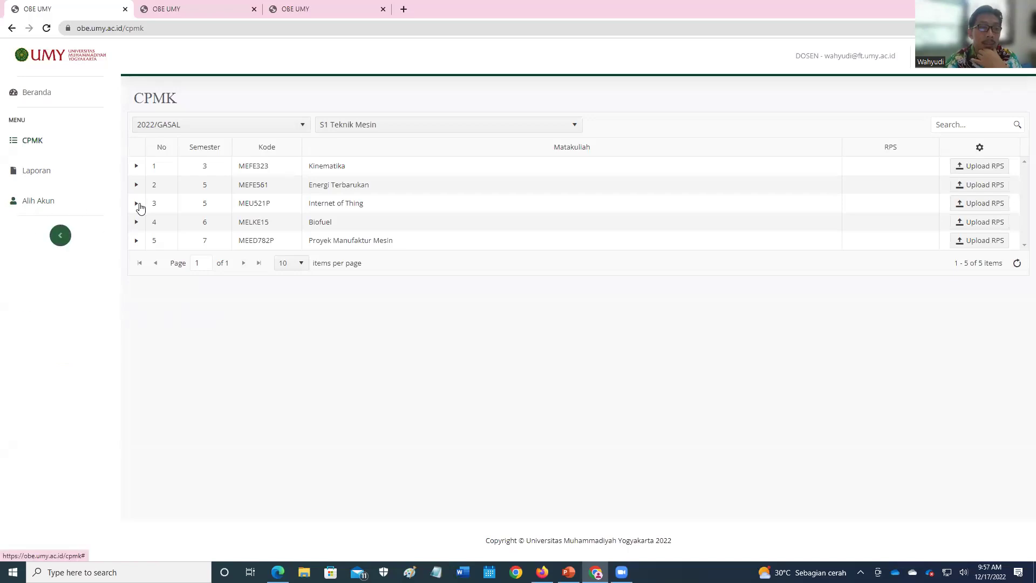
pyautogui.click(137, 166)
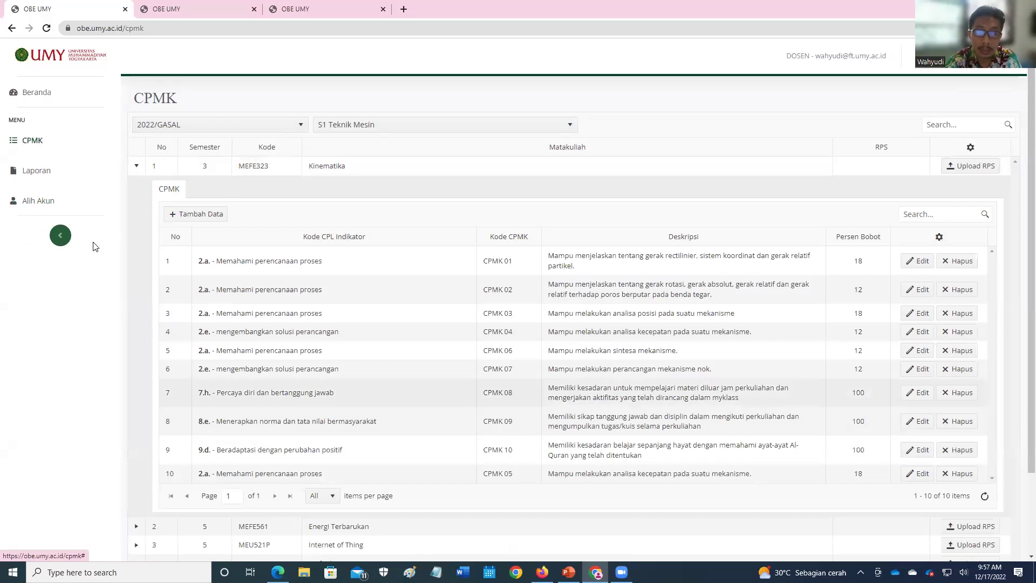
# Open the new CPMK entry form for Kinematika, look through the CPL Indikator choices, and close the form without saving
pyautogui.click(211, 221)
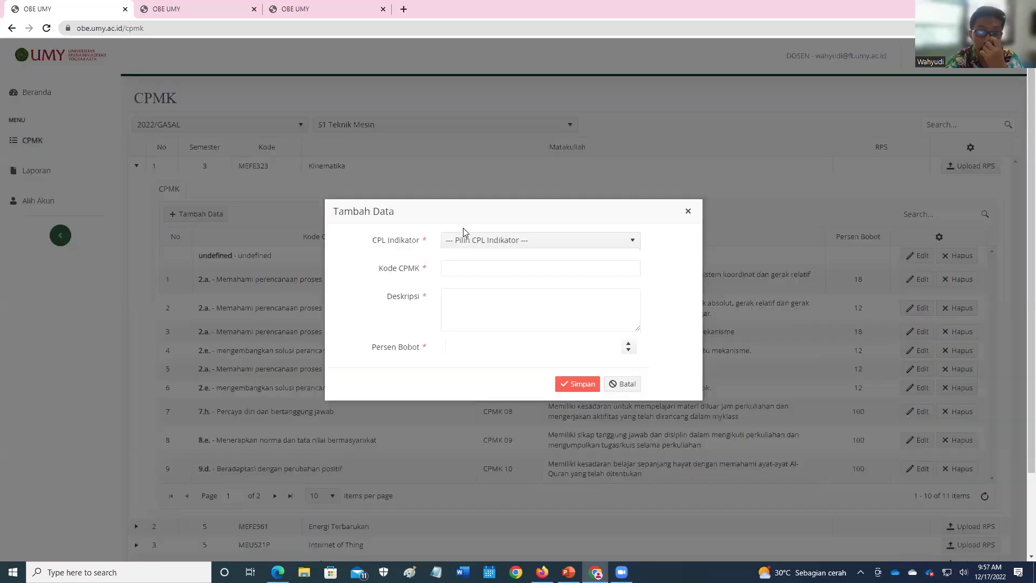
pyautogui.click(553, 241)
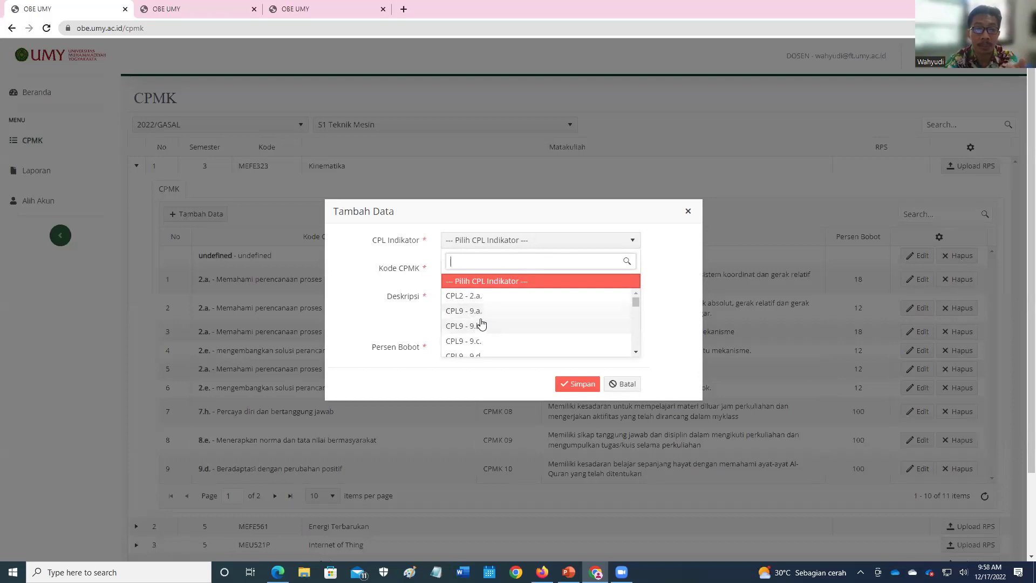
pyautogui.scroll(-2, 503, 338)
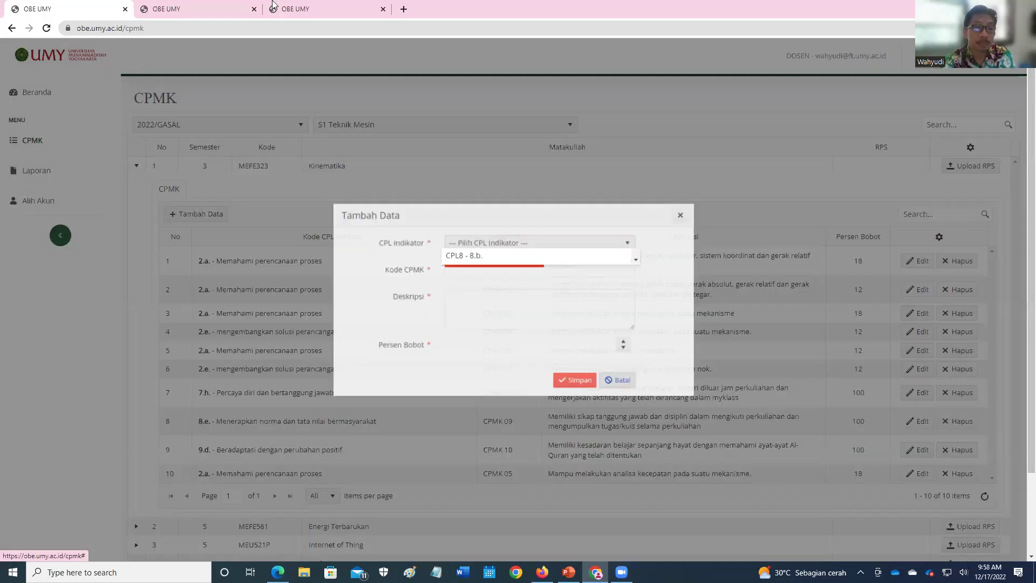
pyautogui.click(456, 122)
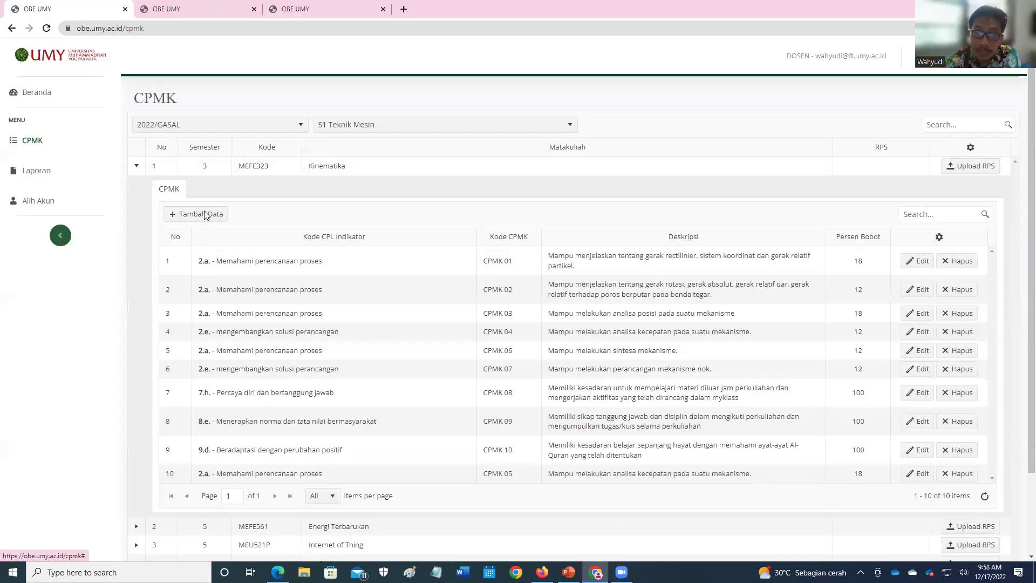
pyautogui.click(205, 215)
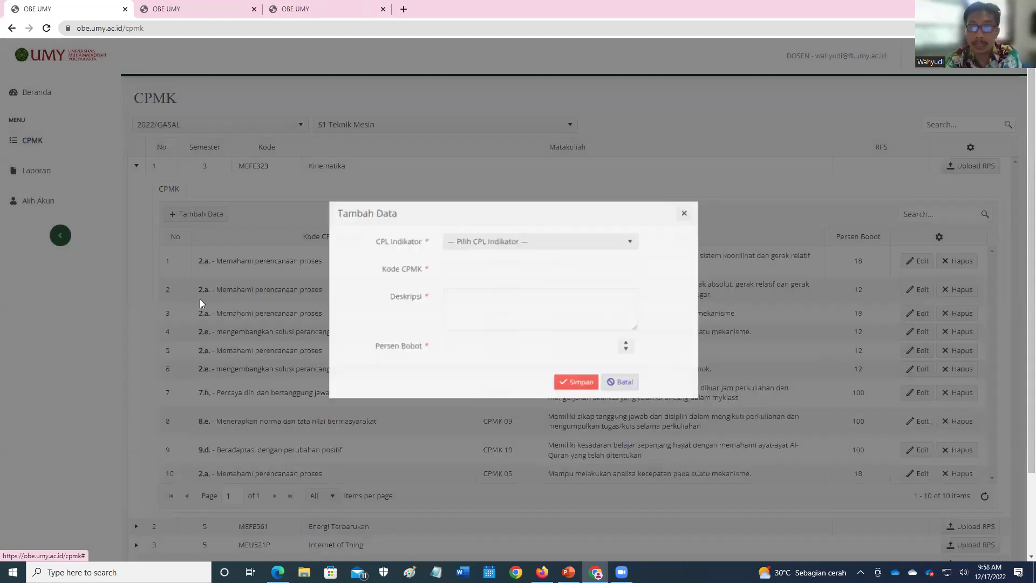
pyautogui.click(202, 296)
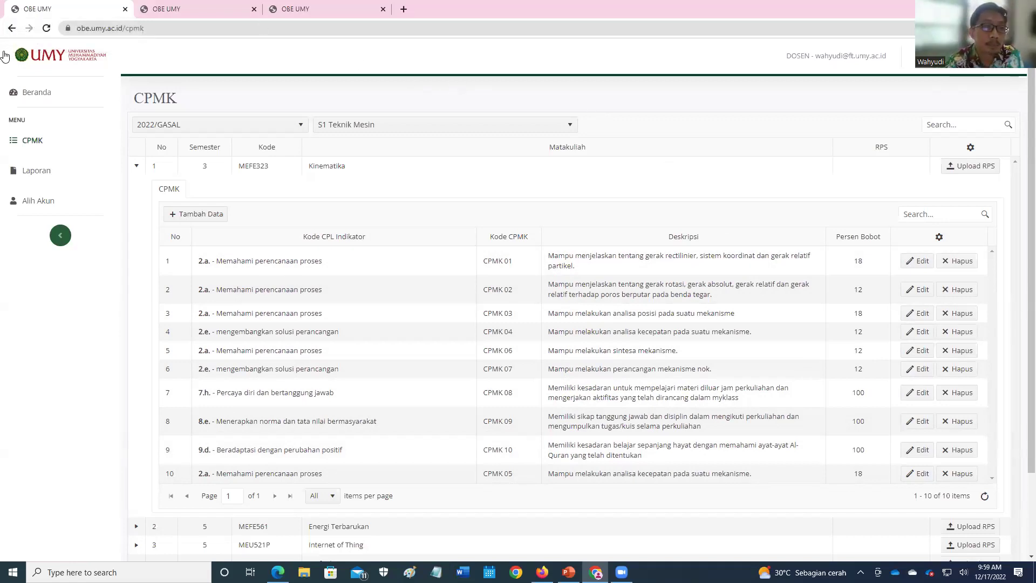
# View the Kinematika grade components in Aktivitas, then switch to Firefox and read the MyKlass Kinematika course page down to the UCPMK I section
pyautogui.click(209, 14)
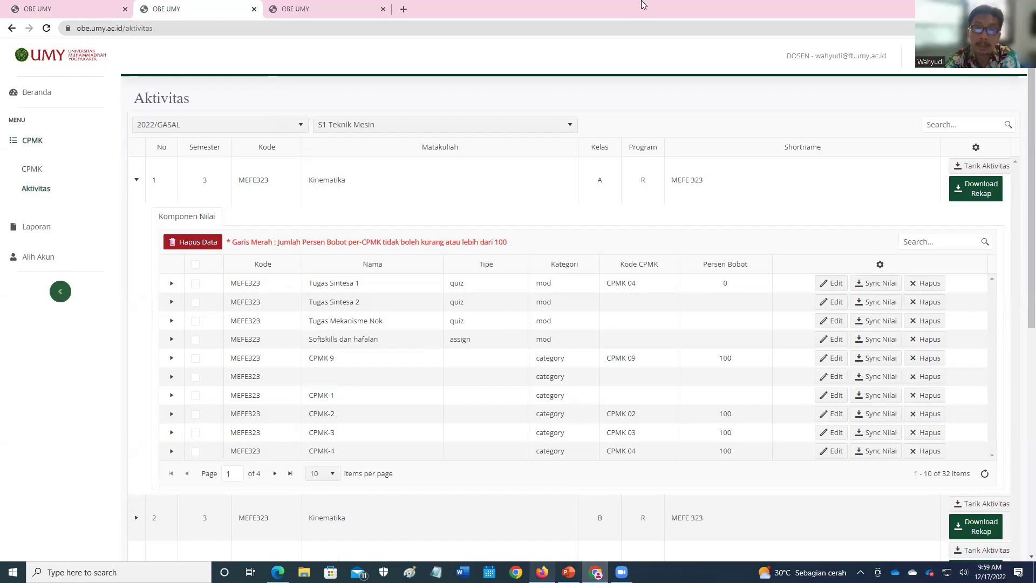
pyautogui.hotkey('alt', 'Tab')
pyautogui.click(594, 13)
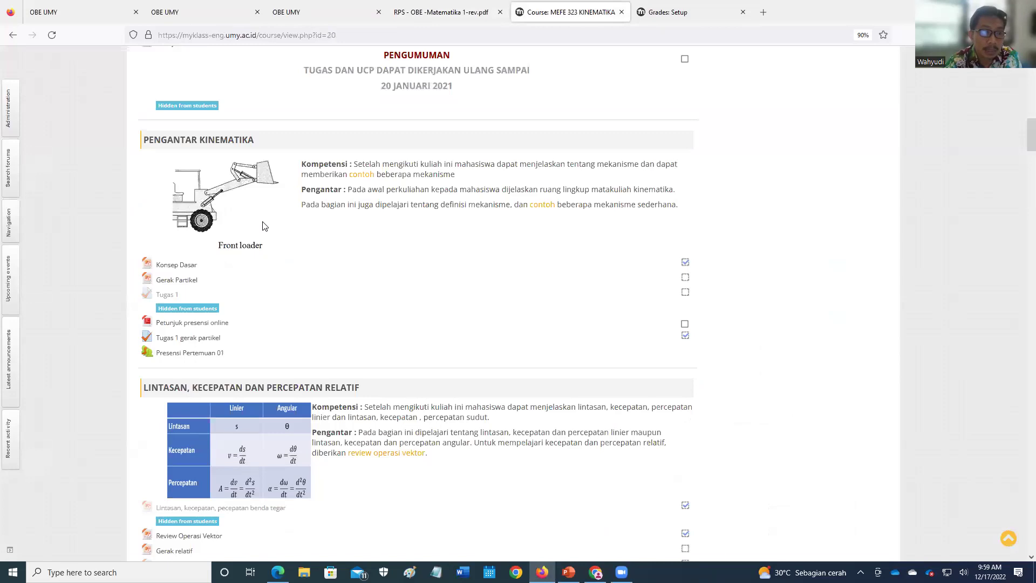
pyautogui.scroll(-2, 264, 226)
pyautogui.scroll(6, 265, 225)
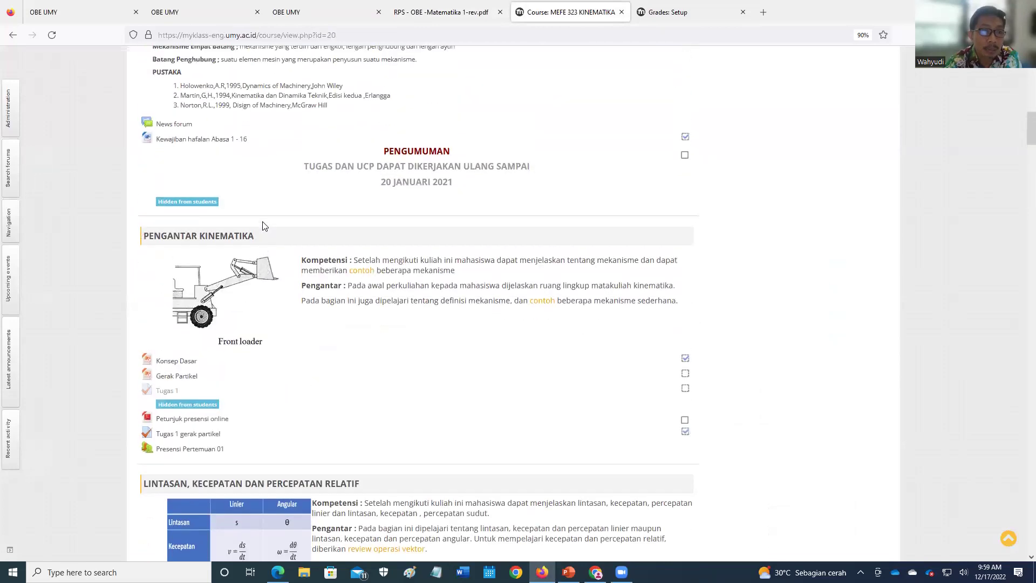
pyautogui.scroll(-5, 265, 226)
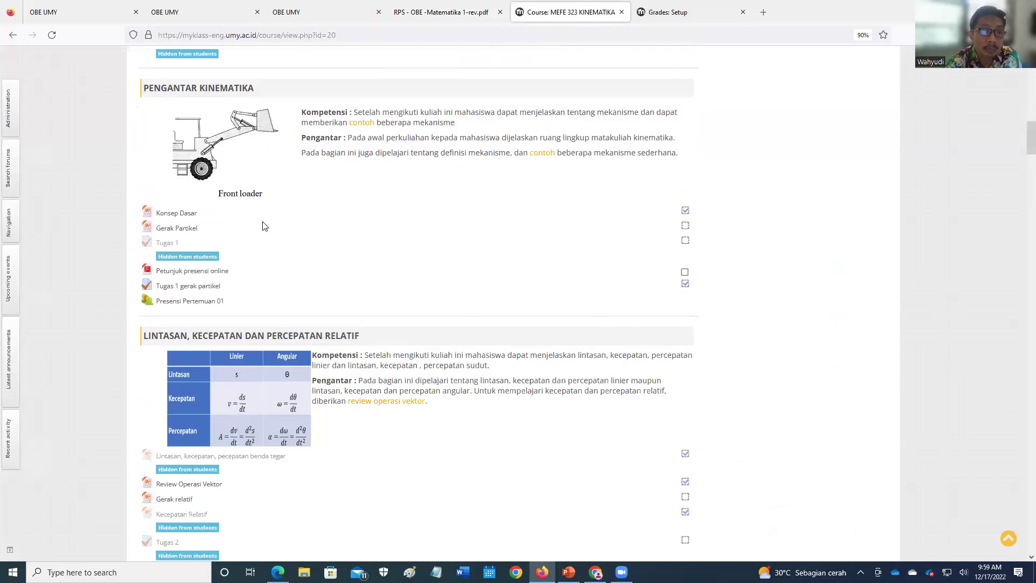
pyautogui.scroll(-2, 264, 225)
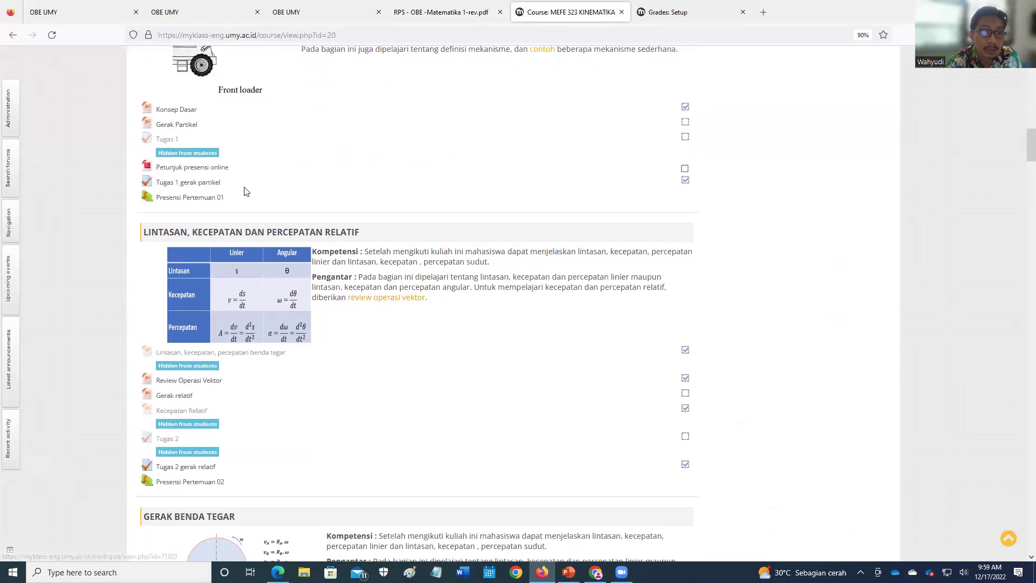
pyautogui.scroll(-2, 439, 213)
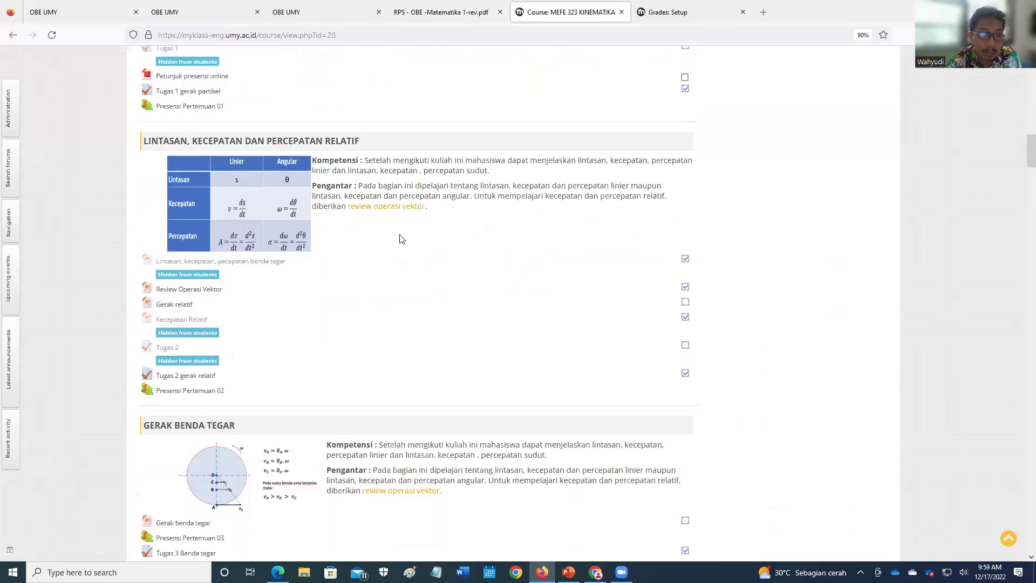
pyautogui.scroll(-2, 398, 236)
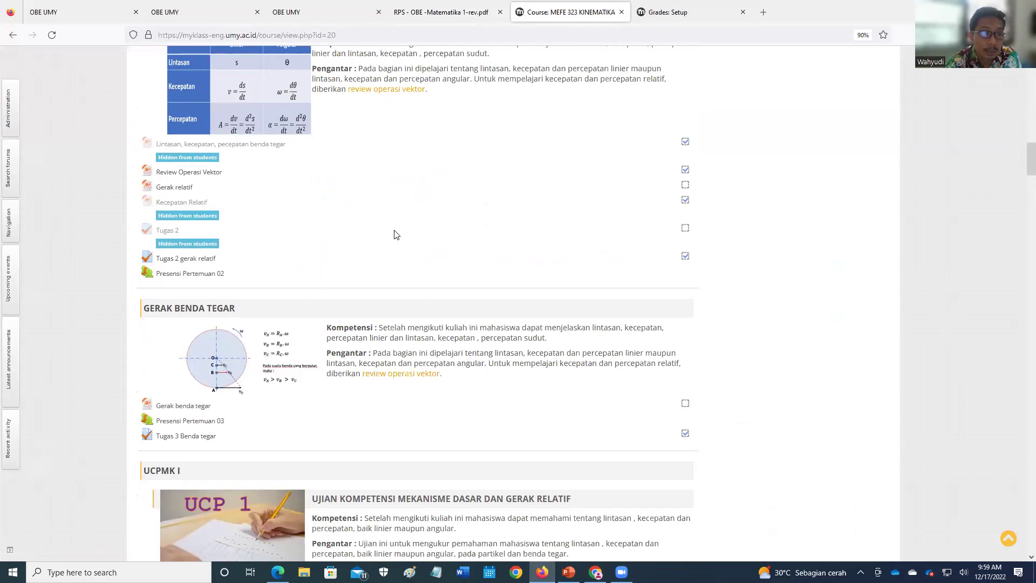
pyautogui.scroll(-3, 397, 235)
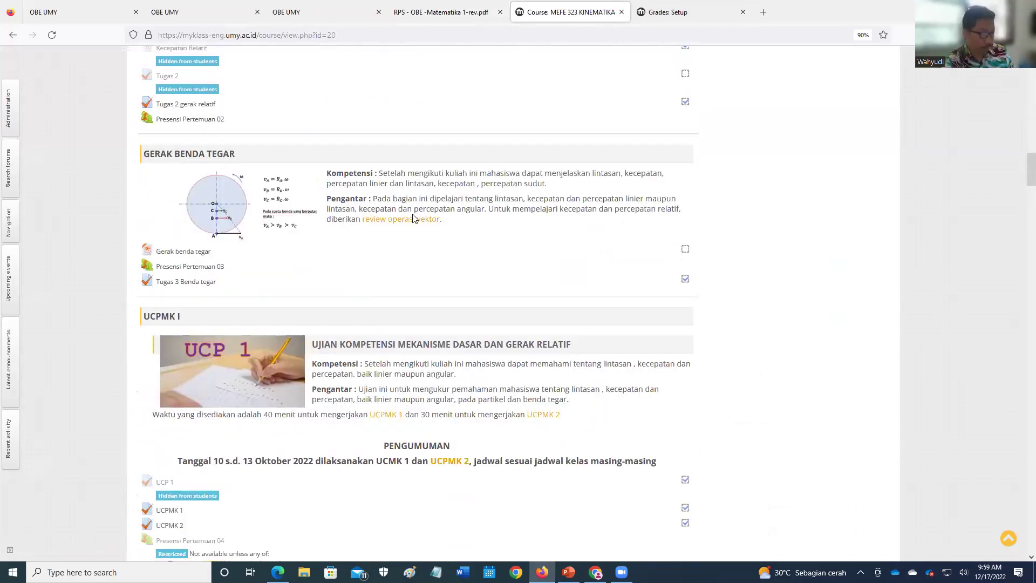
pyautogui.scroll(-4, 414, 218)
pyautogui.scroll(-1, 414, 217)
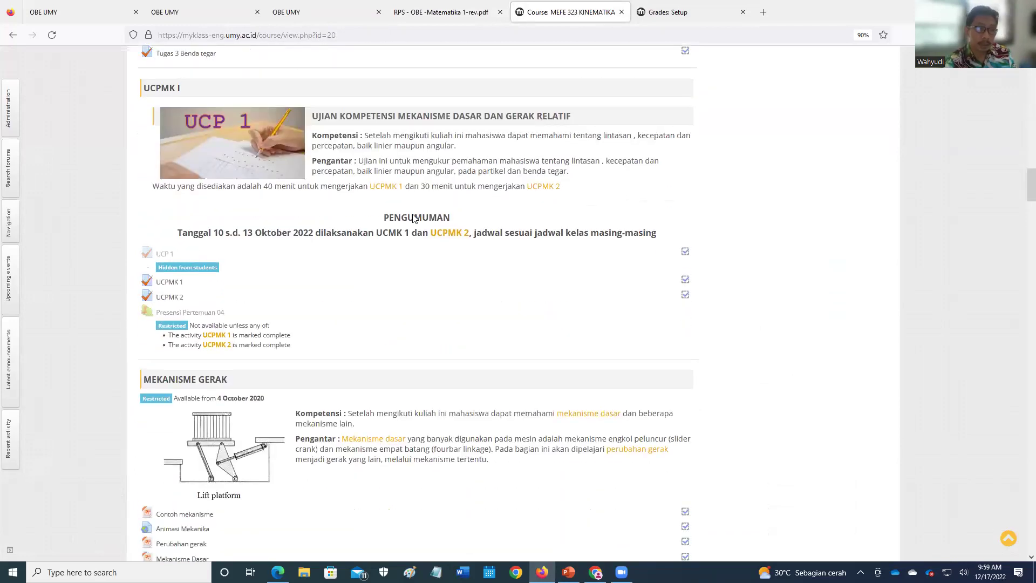
# Enlarge the course page to 120% and examine the UCPMK 1 and UCPMK 2 exam activities in the UCPMK I section
pyautogui.scroll(-2, 413, 217)
pyautogui.hotkey('ctrl', '+')
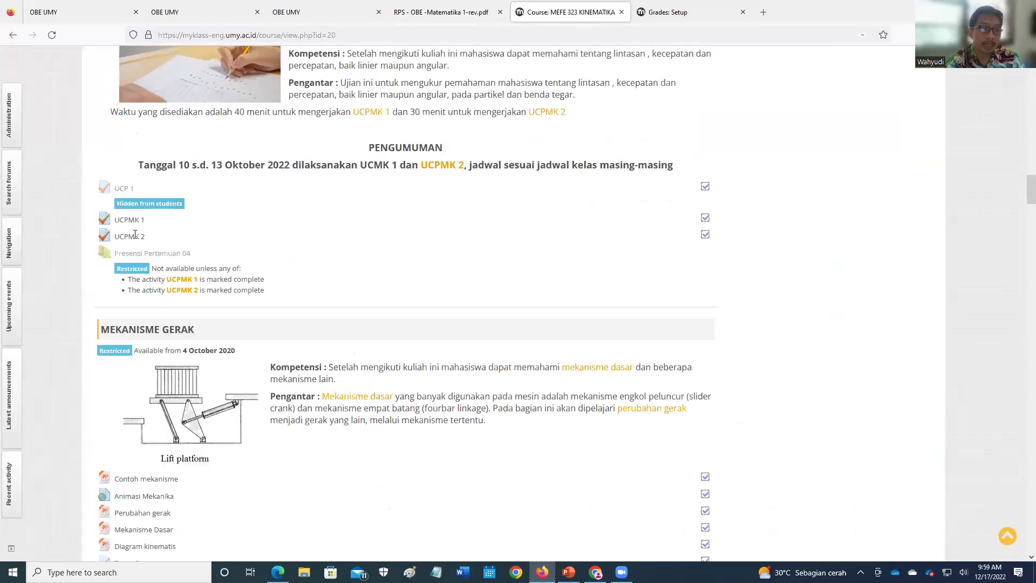
pyautogui.hotkey('ctrl', '+')
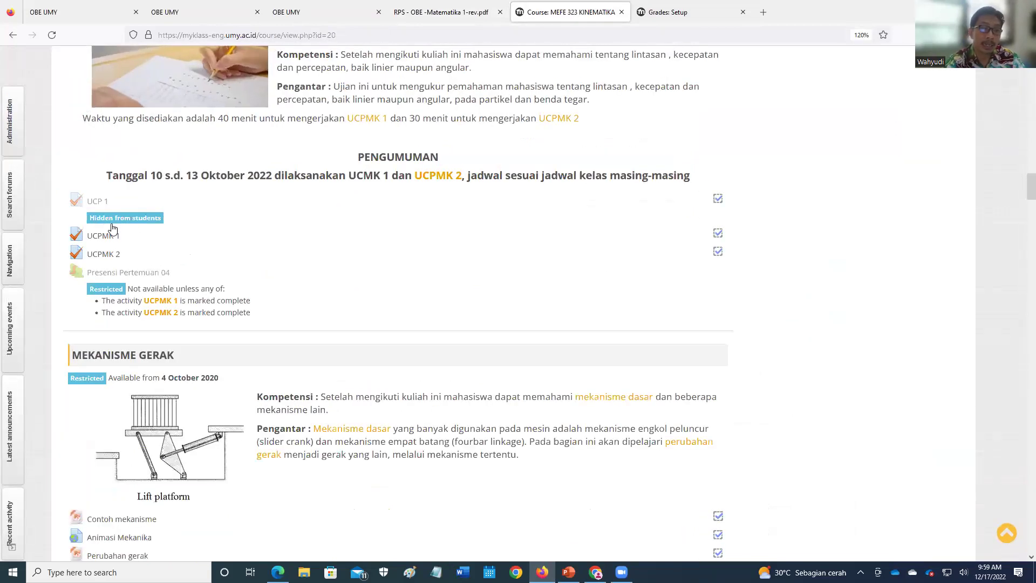
pyautogui.hotkey('ctrl', '+')
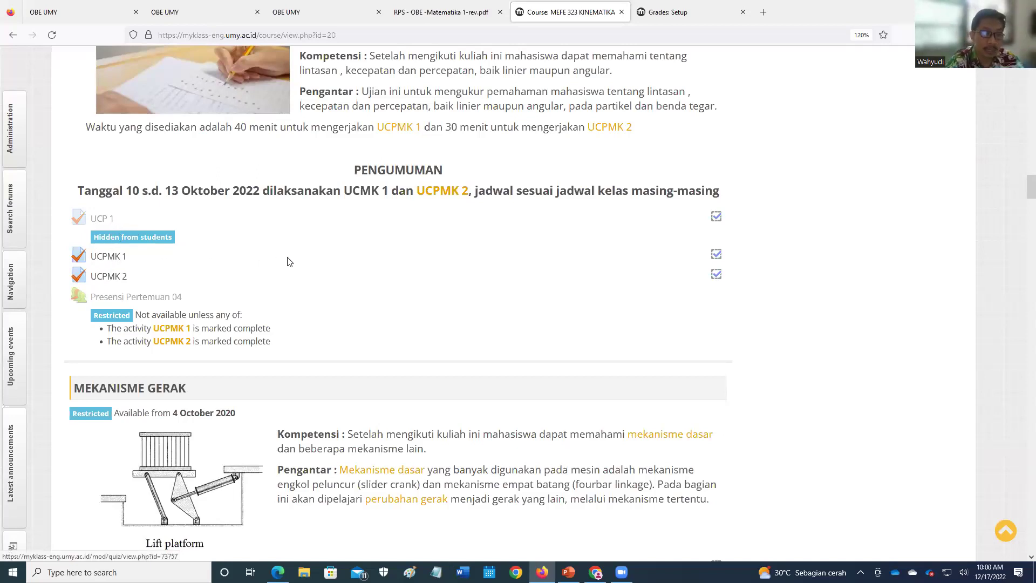
pyautogui.hotkey('ctrl', '-')
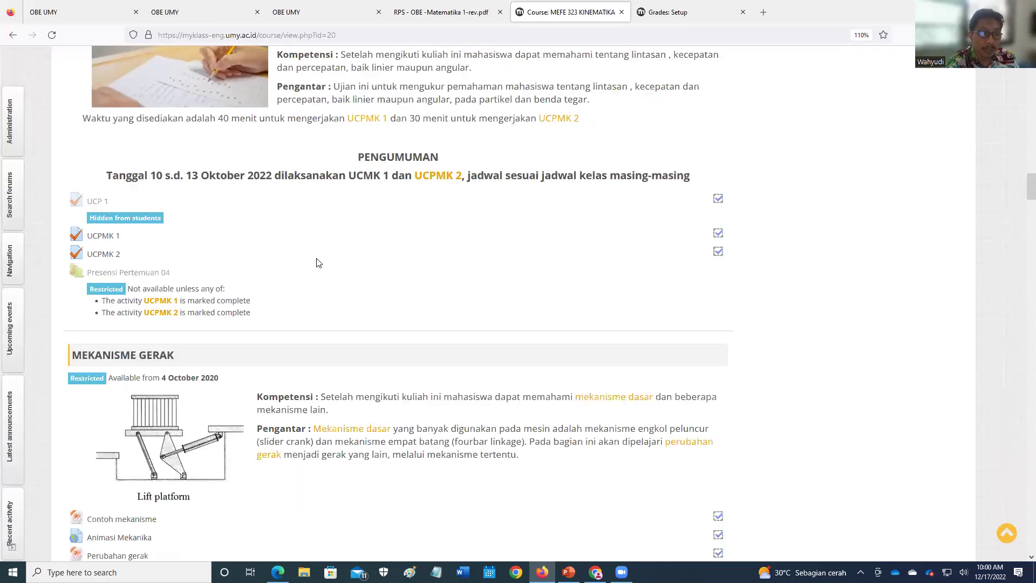
pyautogui.hotkey('ctrl', '+')
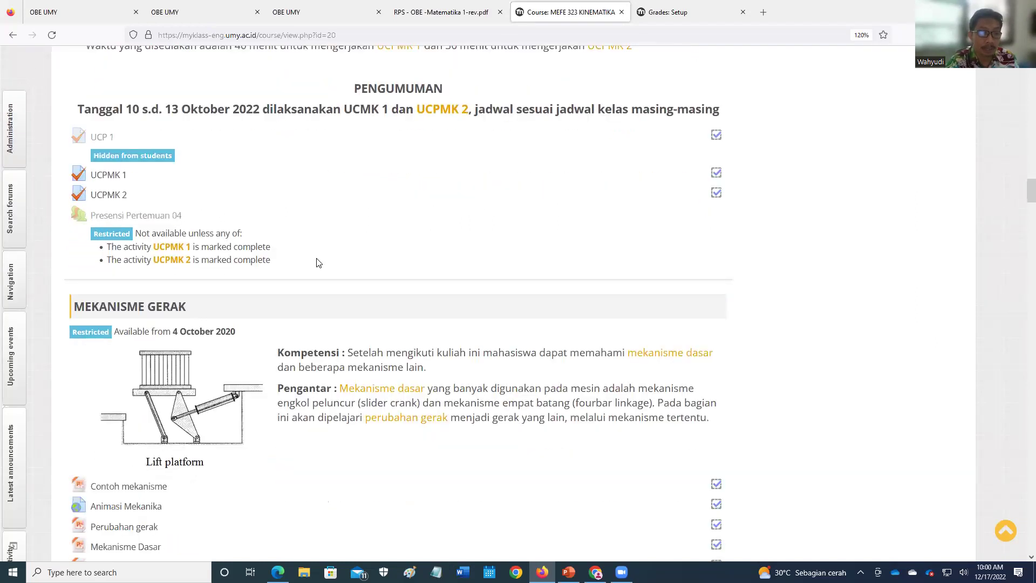
# Review the course sections from Mekanisme Gerak to the UCPMK Kinematika schedule and its position, velocity and acceleration exams
pyautogui.scroll(-9, 317, 263)
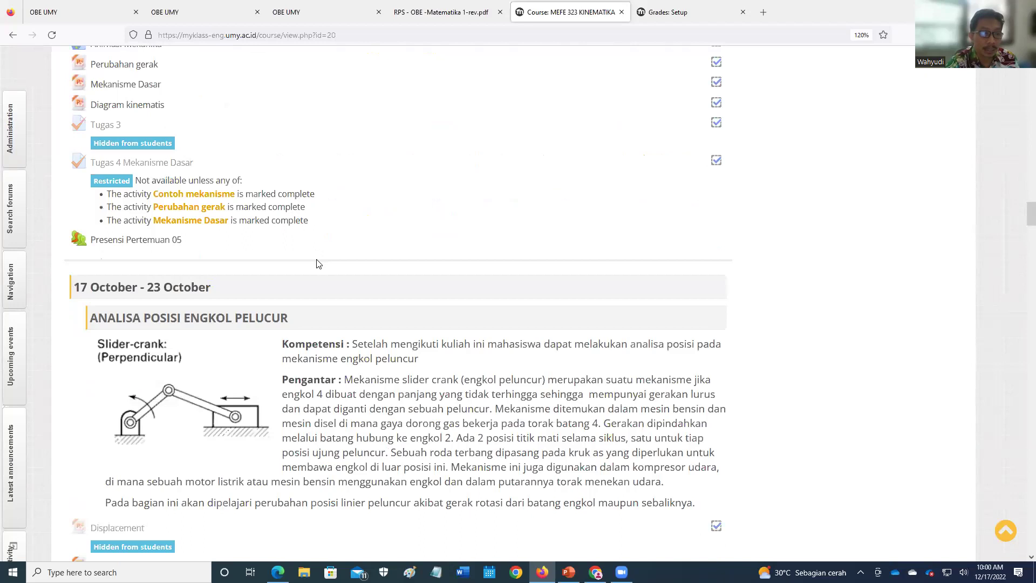
pyautogui.scroll(-7, 317, 263)
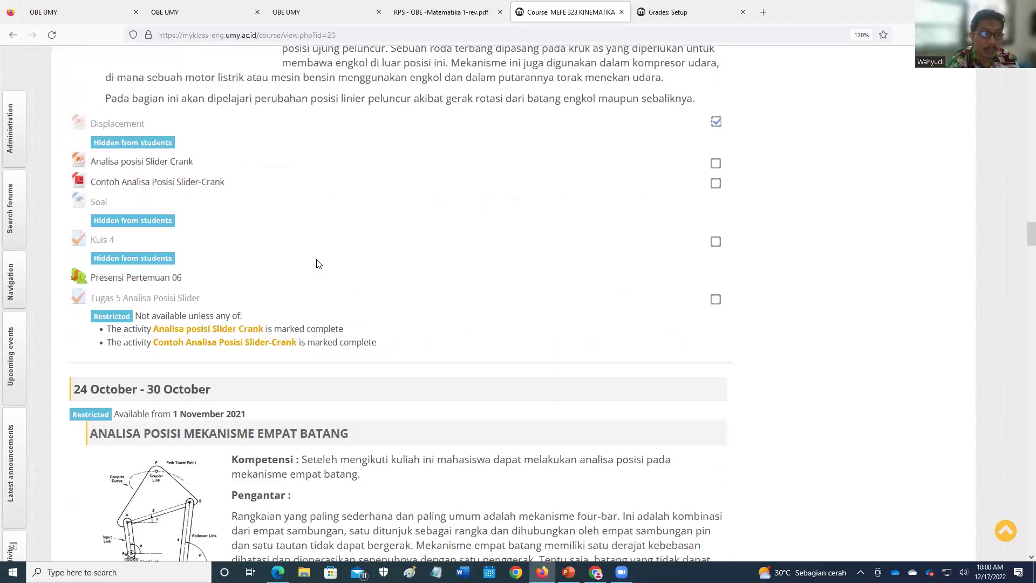
pyautogui.scroll(-10, 94, 153)
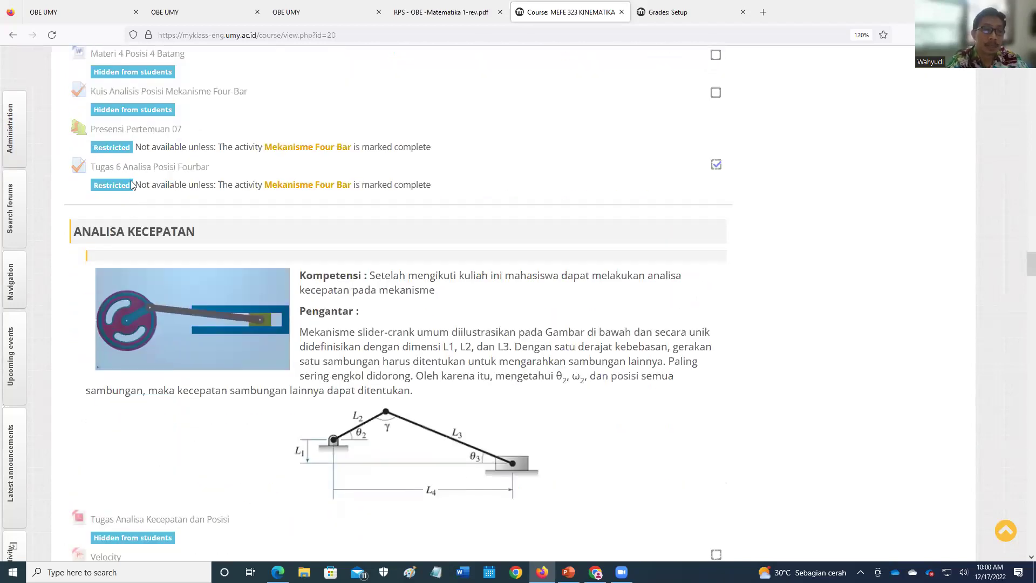
pyautogui.scroll(-5, 97, 203)
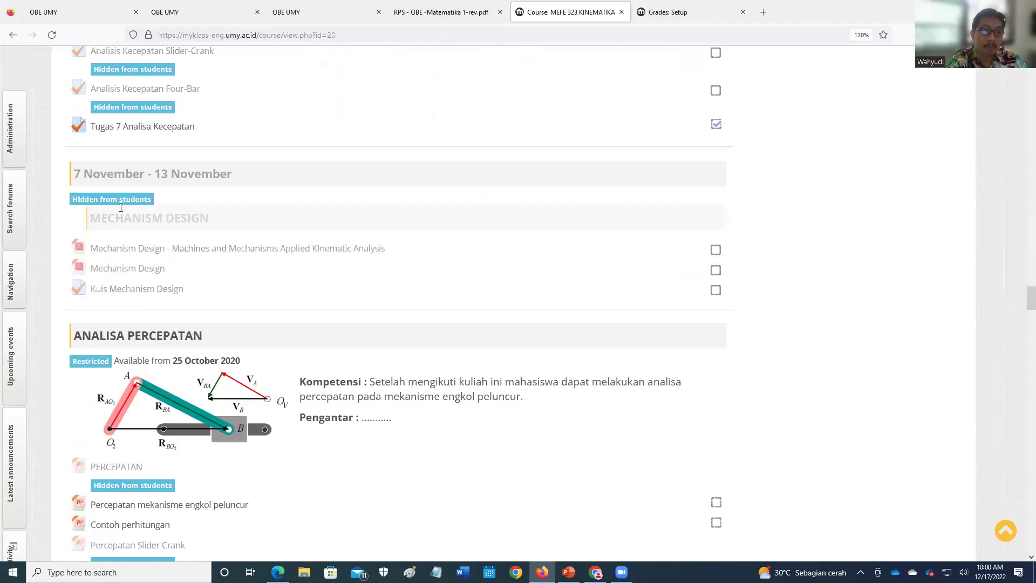
pyautogui.scroll(-10, 121, 207)
pyautogui.scroll(1, 253, 205)
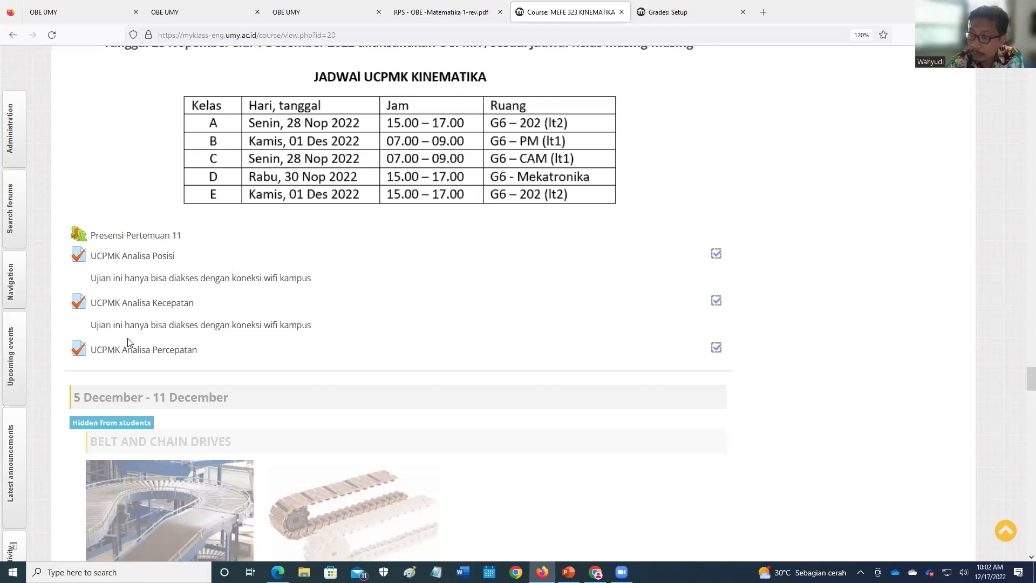
# Show the course's grade setup at 130% and examine how assignments and exams are grouped under the CPMK categories
pyautogui.click(649, 9)
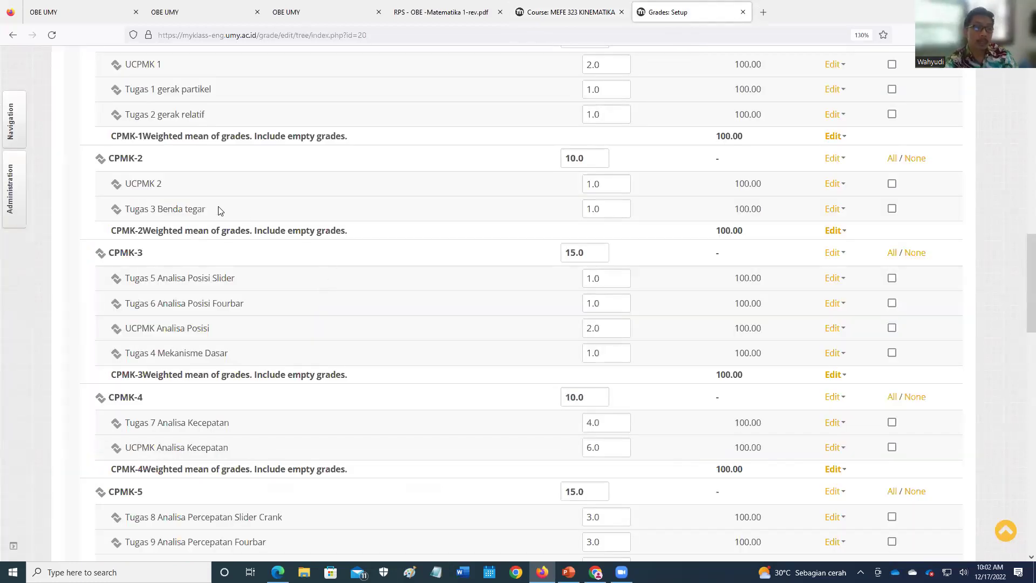
pyautogui.hotkey('ctrl', '+')
pyautogui.scroll(2, 220, 210)
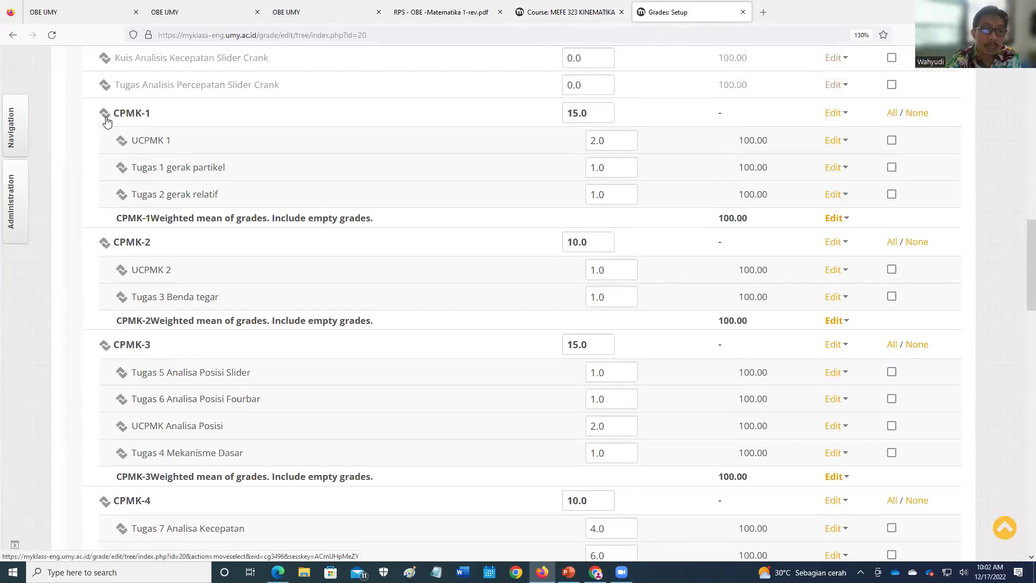
pyautogui.scroll(-2, 128, 183)
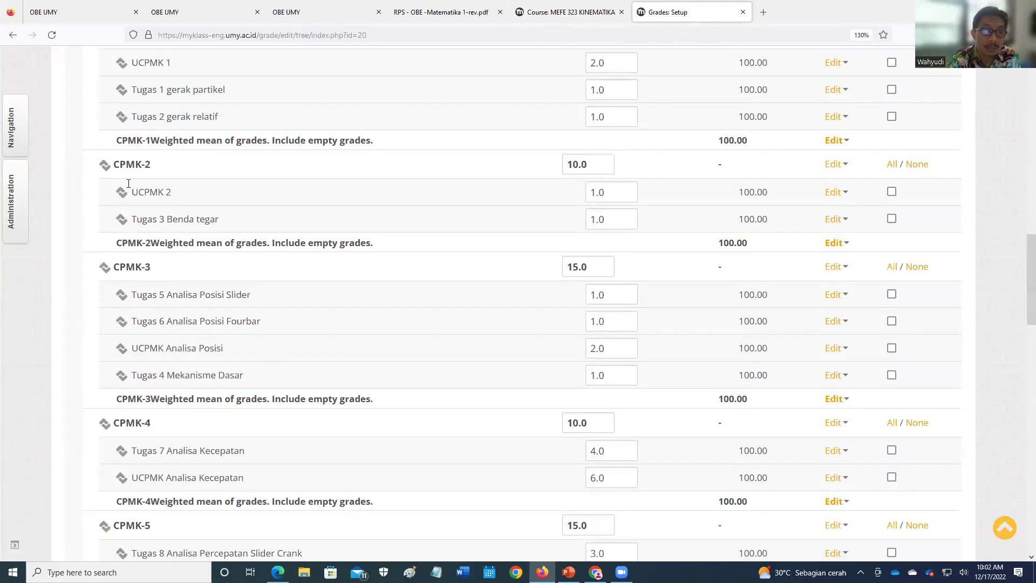
pyautogui.scroll(-4, 176, 306)
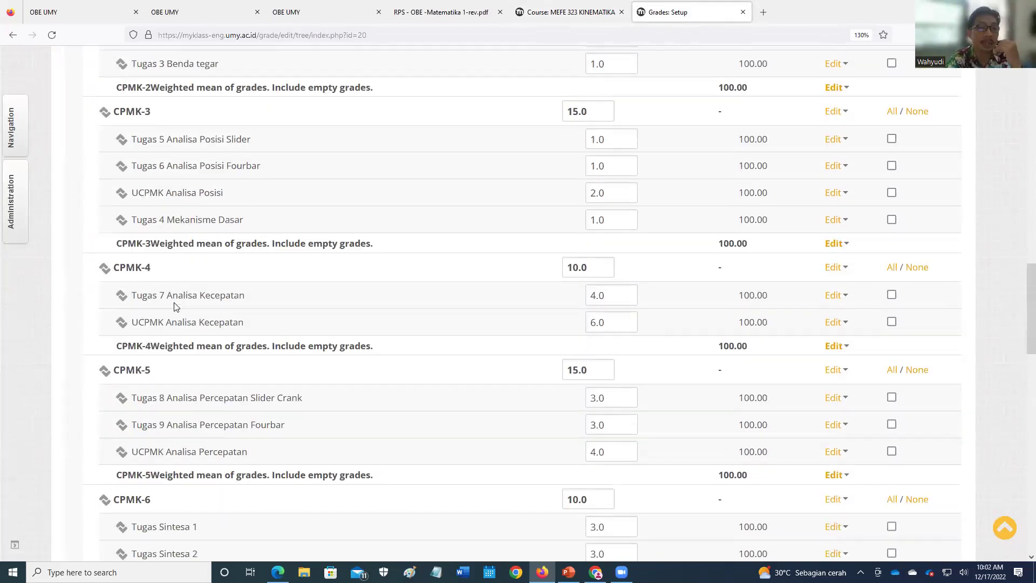
pyautogui.scroll(4, 174, 306)
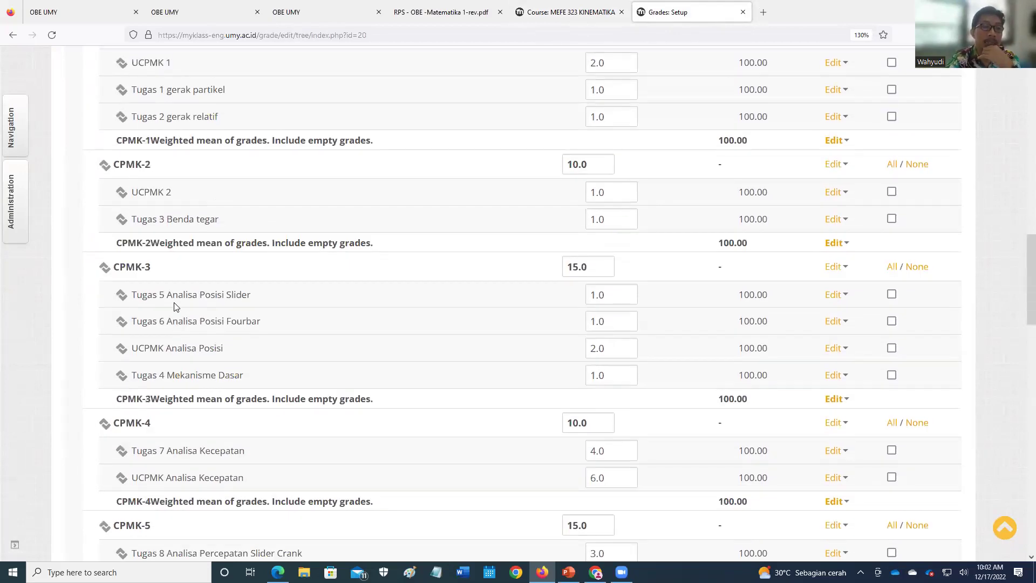
pyautogui.scroll(2, 162, 286)
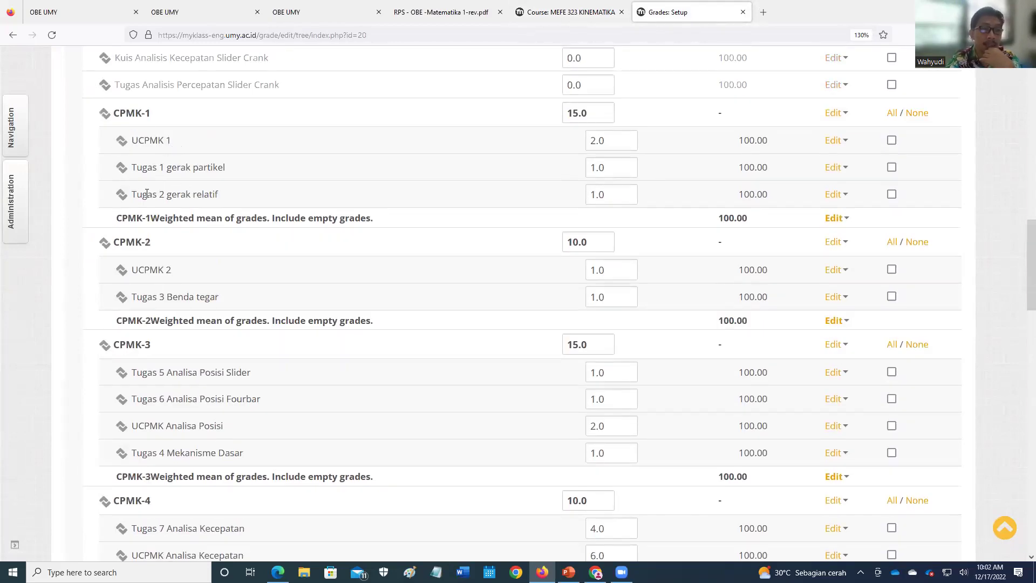
# Highlight the UCPMK 1 item and the weights of the CPMK-1, CPMK-2 and CPMK-3 categories without changing them
pyautogui.moveTo(144, 140); pyautogui.dragTo(183, 146)
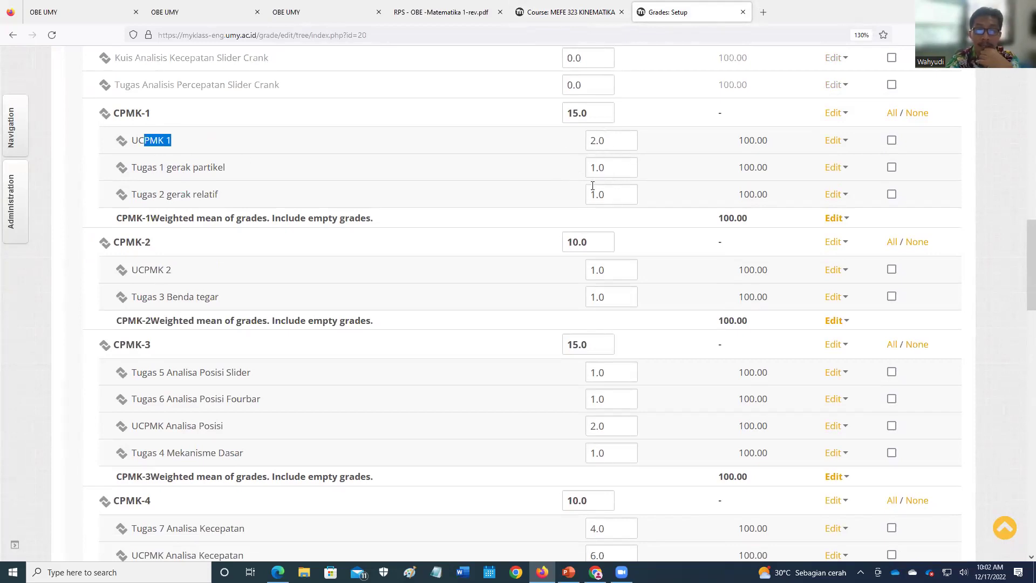
pyautogui.click(525, 154)
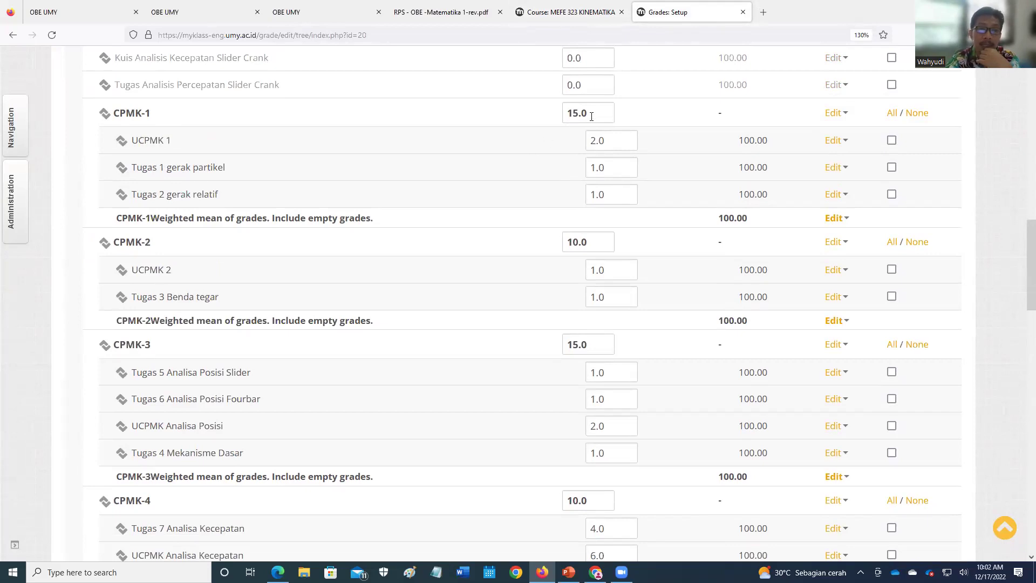
pyautogui.doubleClick(567, 113)
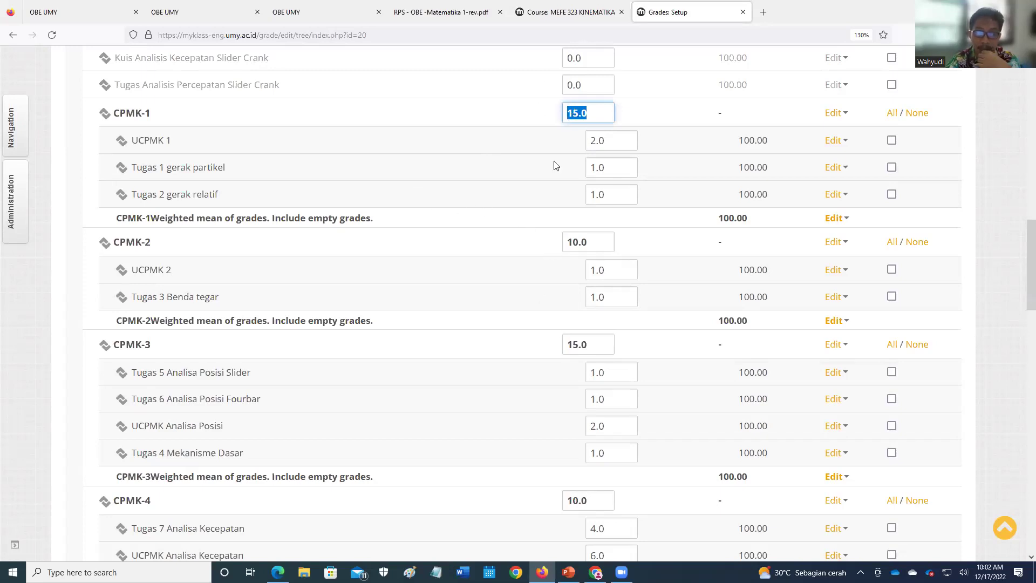
pyautogui.doubleClick(580, 241)
pyautogui.doubleClick(569, 342)
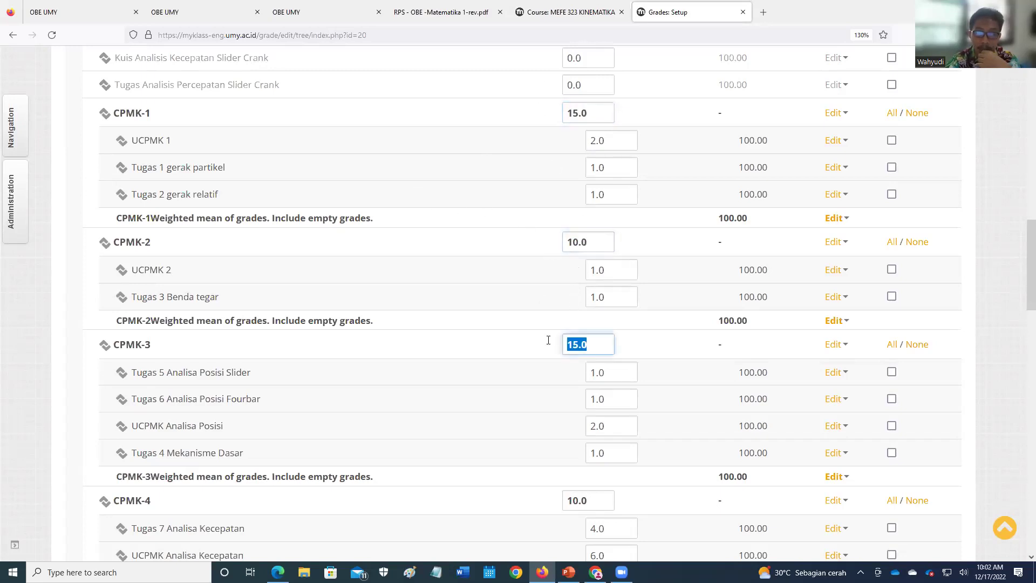
# Highlight the weight of the CPMK-4 category and compare the items grouped under the CPMK-1 to CPMK-7 categories
pyautogui.scroll(-3, 586, 345)
pyautogui.moveTo(600, 345); pyautogui.dragTo(572, 344)
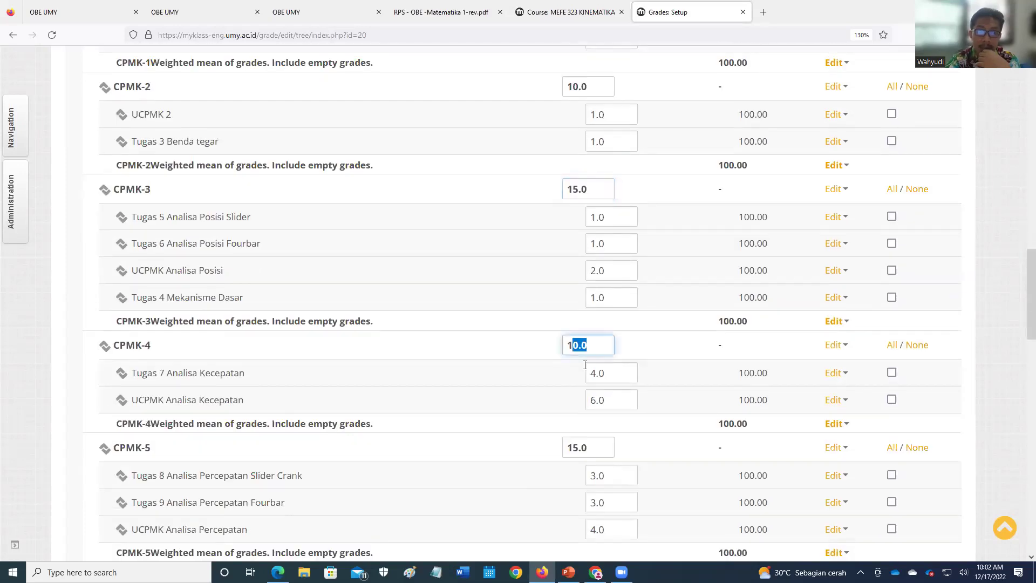
pyautogui.scroll(-2, 592, 423)
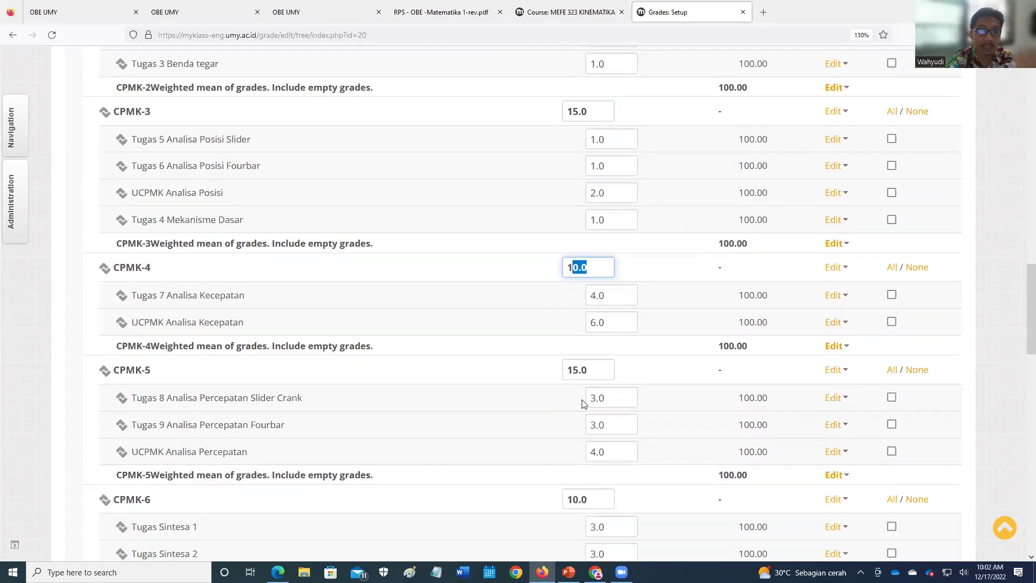
pyautogui.scroll(-2, 582, 390)
pyautogui.scroll(6, 582, 389)
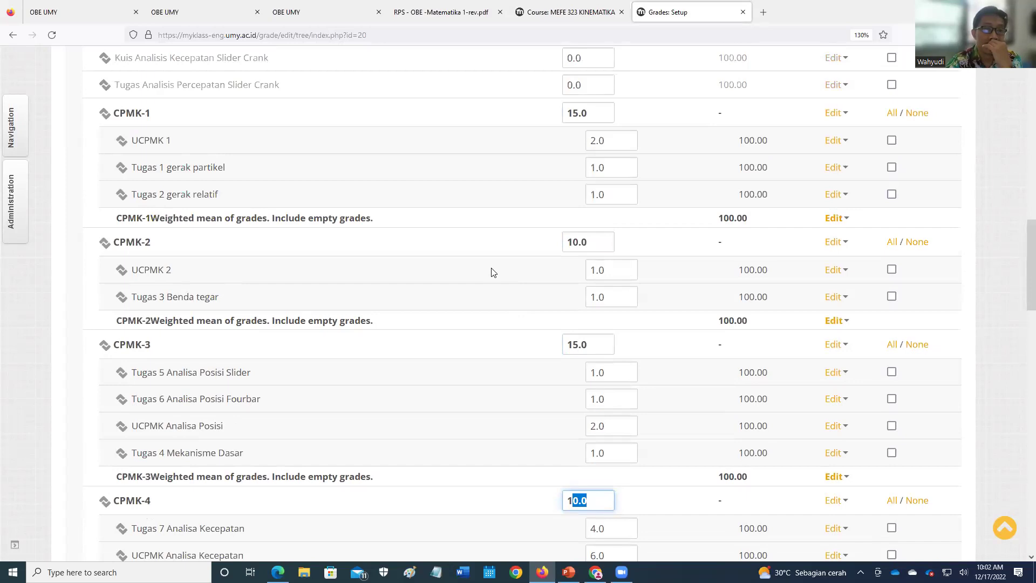
pyautogui.scroll(1, 456, 229)
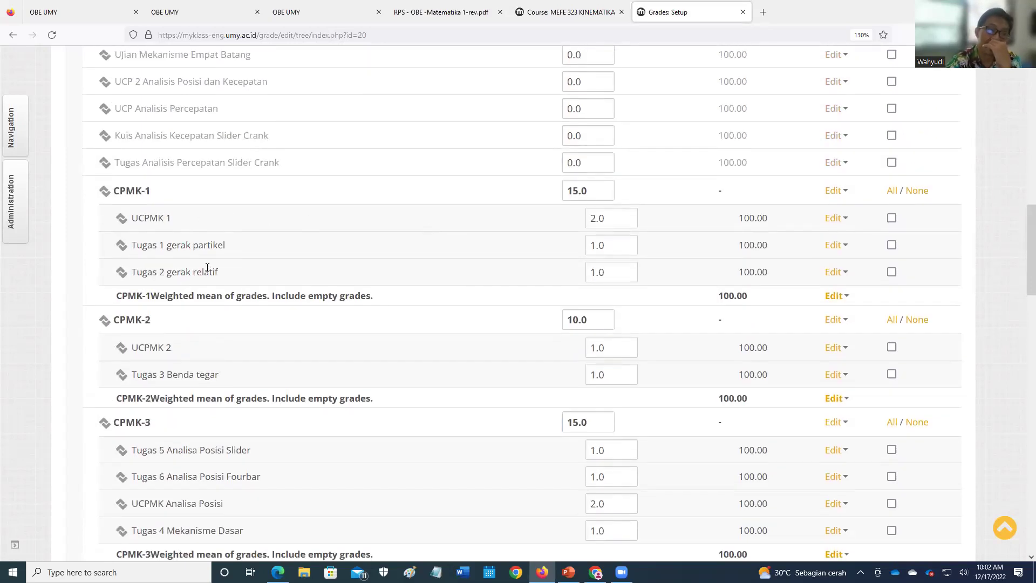
pyautogui.scroll(-1, 207, 268)
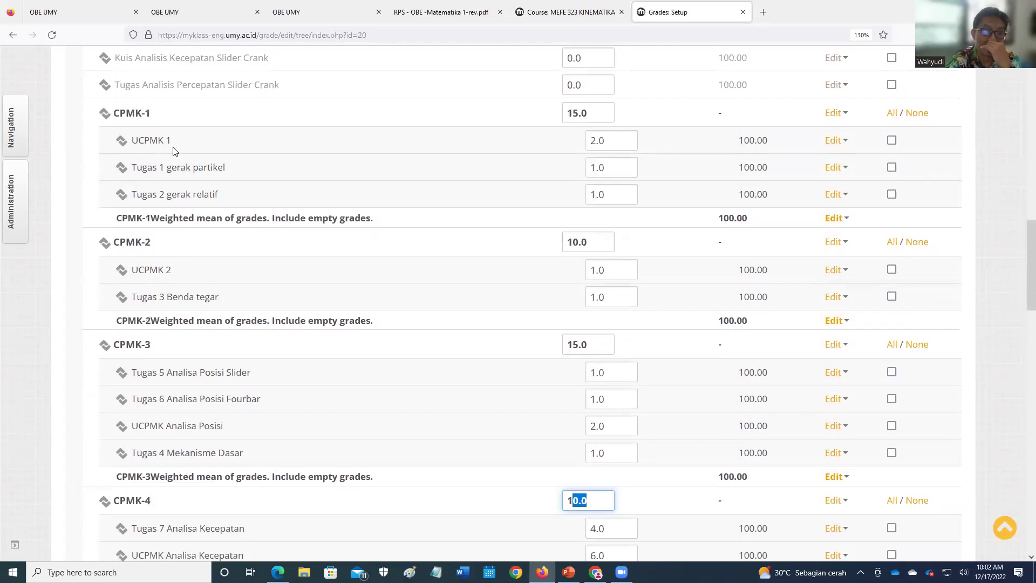
pyautogui.scroll(-1, 243, 297)
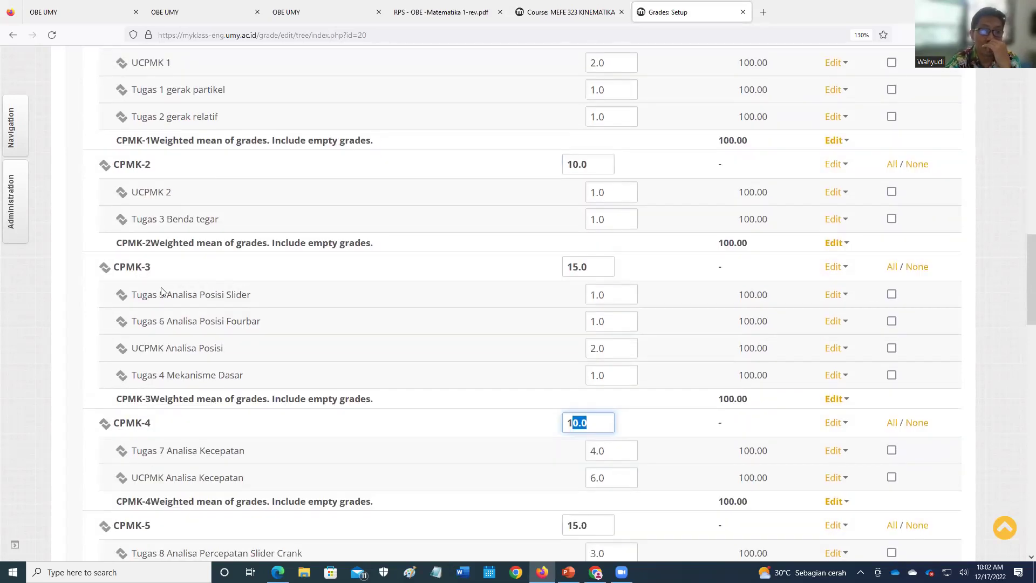
pyautogui.scroll(-2, 205, 340)
pyautogui.scroll(-2, 212, 338)
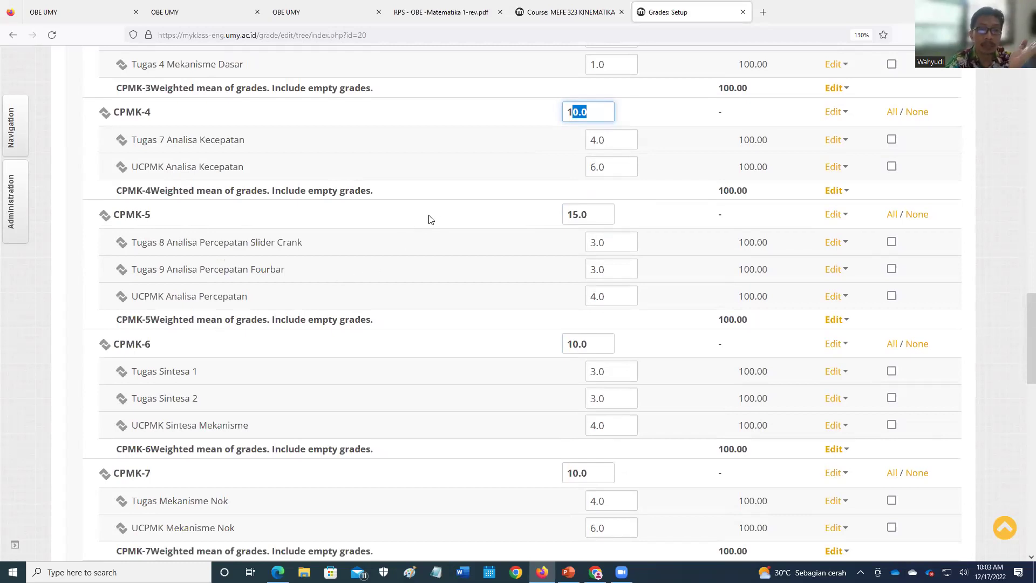
pyautogui.press('Right')
pyautogui.click(440, 194)
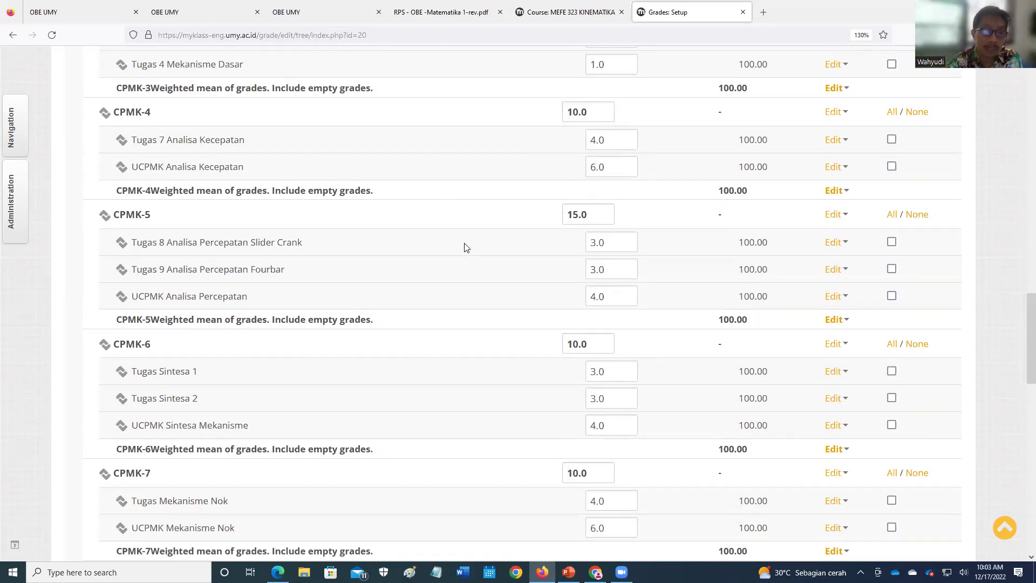
# Review the grade setup from CPMK-6 to CPMK-9 Kehadiran, including the CPMK 8 Kemandirian item and the Presensi Pertemuan entries
pyautogui.scroll(-3, 455, 290)
pyautogui.scroll(-2, 455, 290)
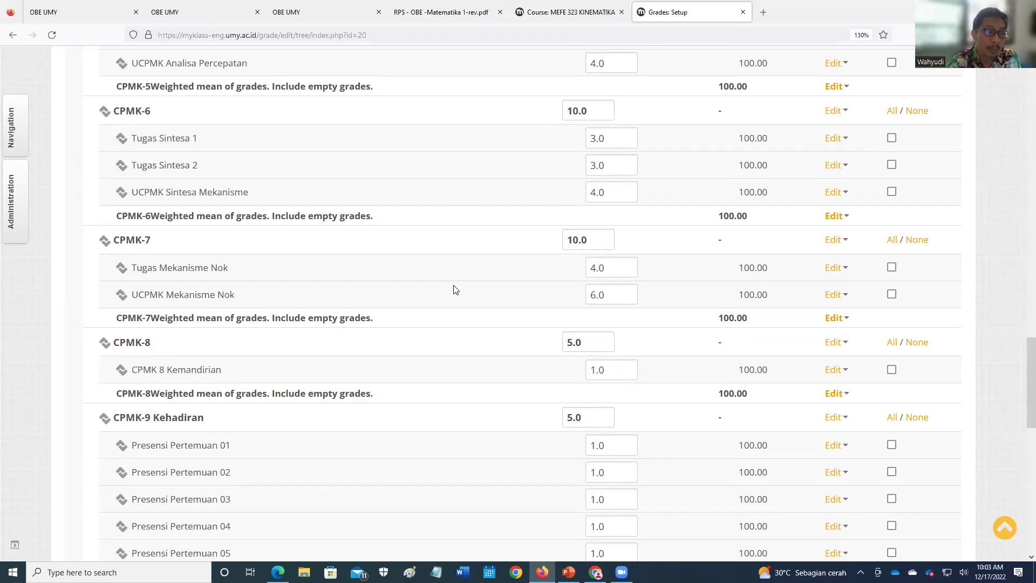
pyautogui.scroll(-3, 455, 290)
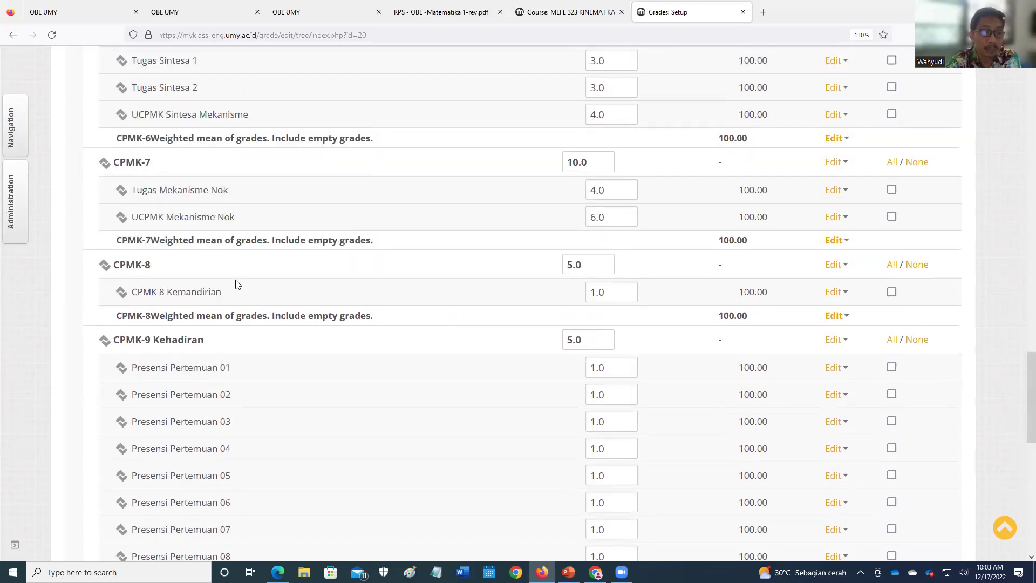
pyautogui.scroll(3, 238, 283)
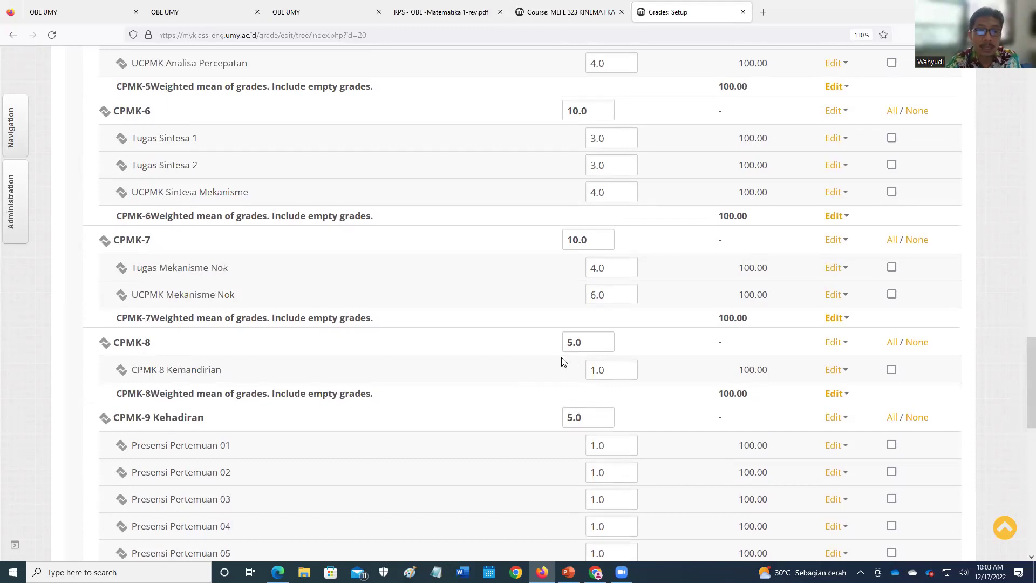
pyautogui.scroll(12, 562, 360)
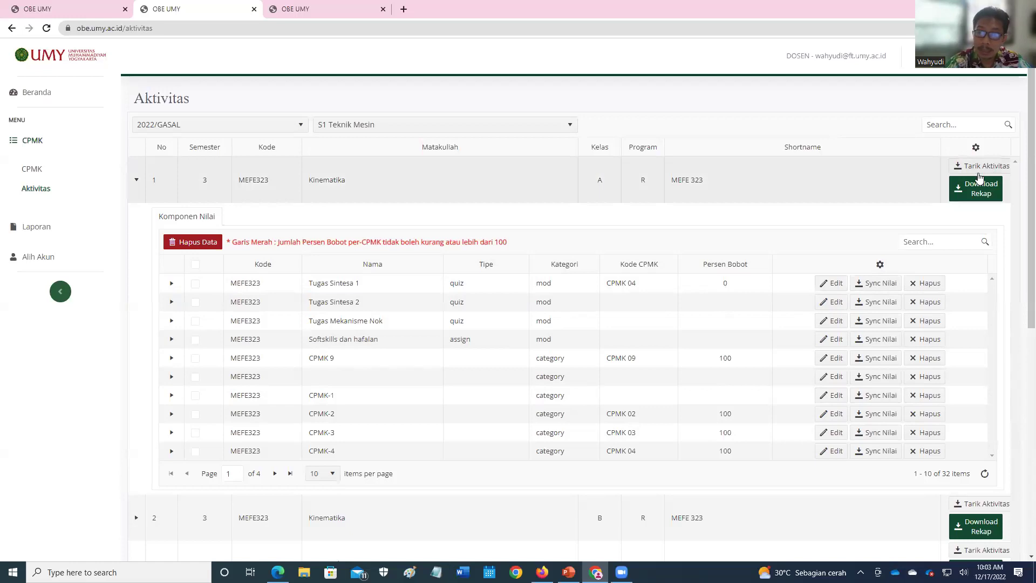
# List all grade components of Kinematika class A on one page and examine their CPMK codes and percentage weights
pyautogui.click(333, 475)
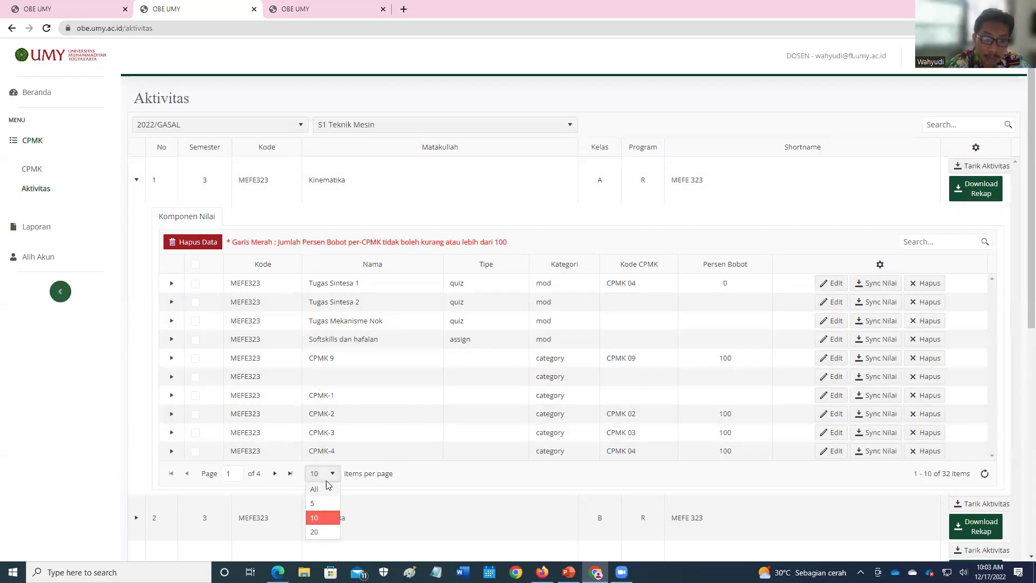
pyautogui.click(316, 513)
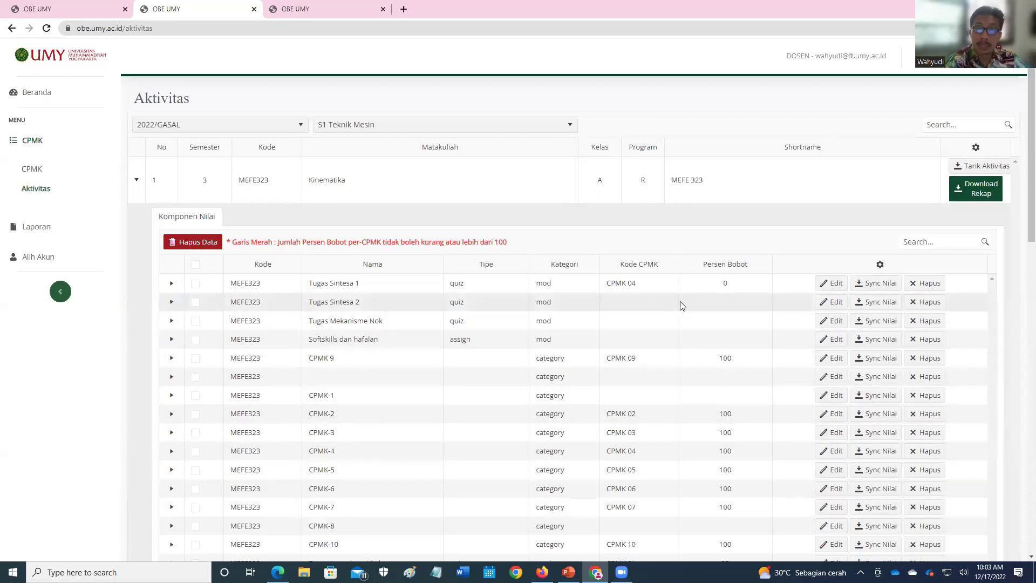
pyautogui.scroll(-4, 680, 301)
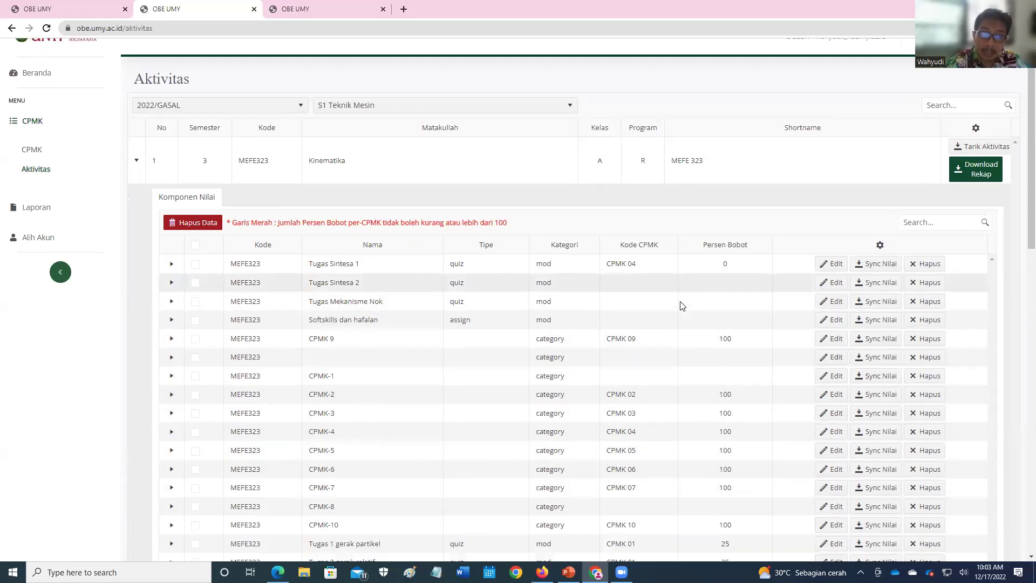
pyautogui.scroll(-4, 680, 307)
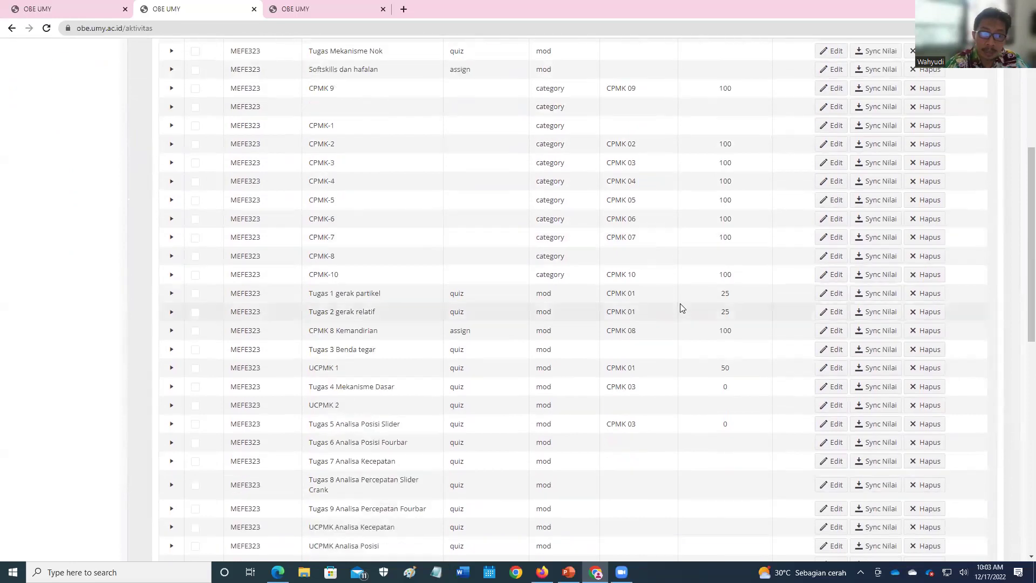
pyautogui.scroll(6, 439, 277)
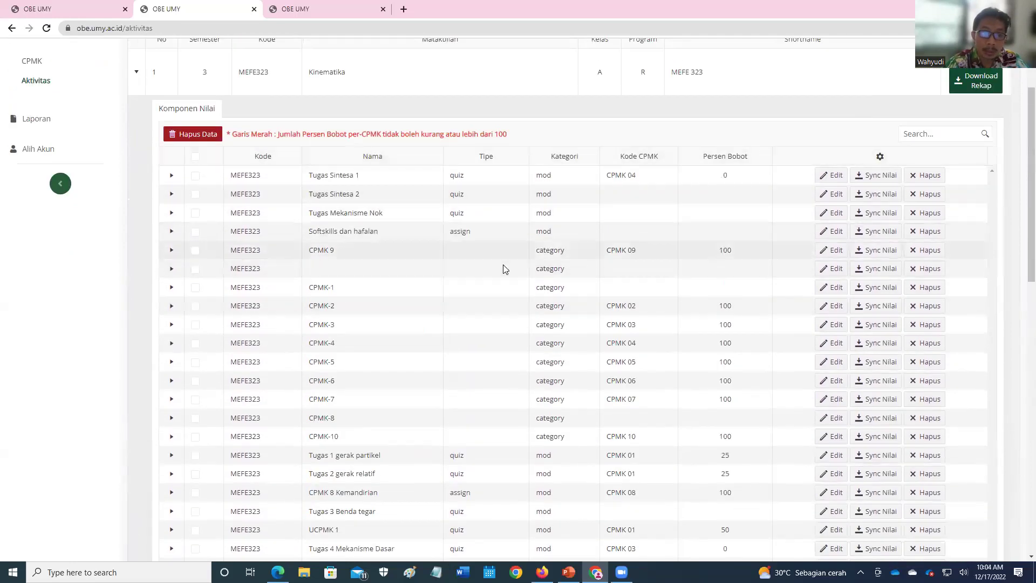
pyautogui.scroll(-4, 333, 373)
pyautogui.scroll(-2, 378, 374)
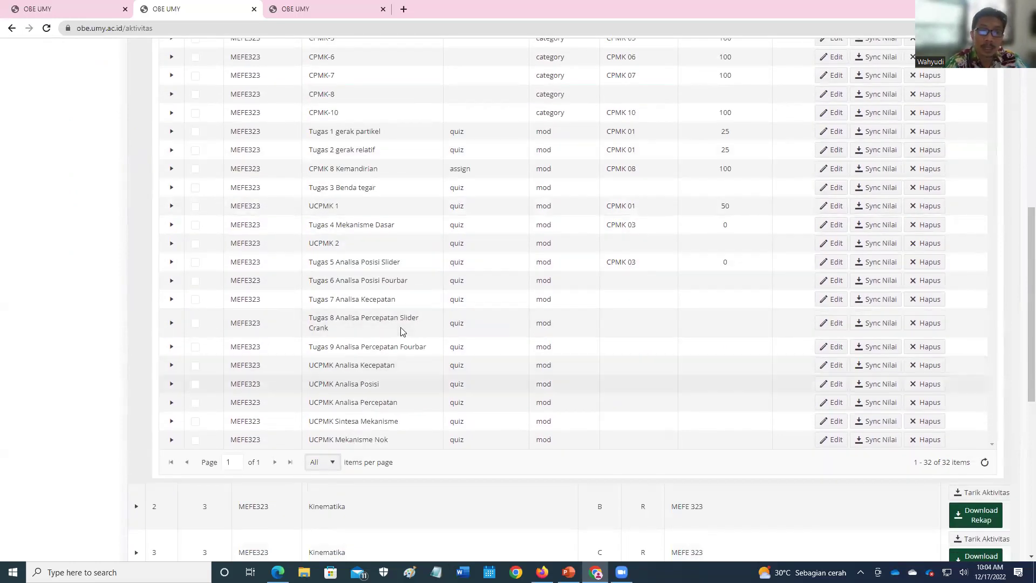
pyautogui.scroll(2, 400, 329)
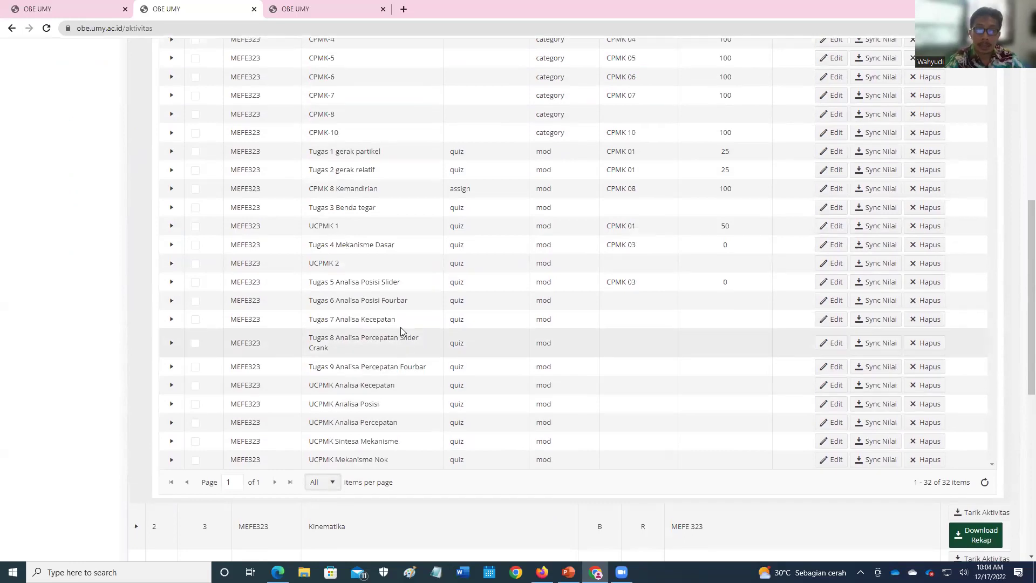
pyautogui.scroll(3, 655, 321)
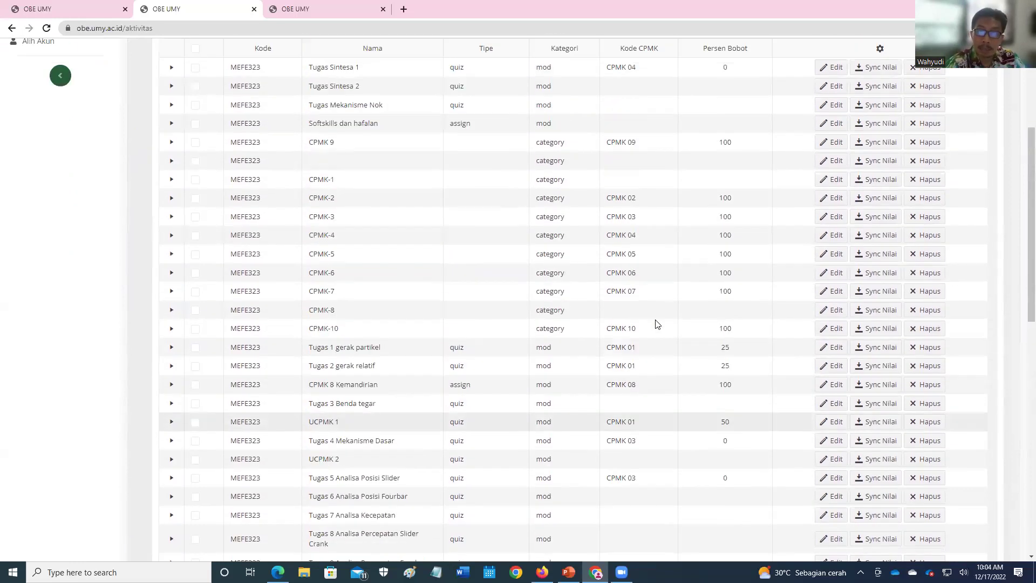
pyautogui.scroll(1, 402, 128)
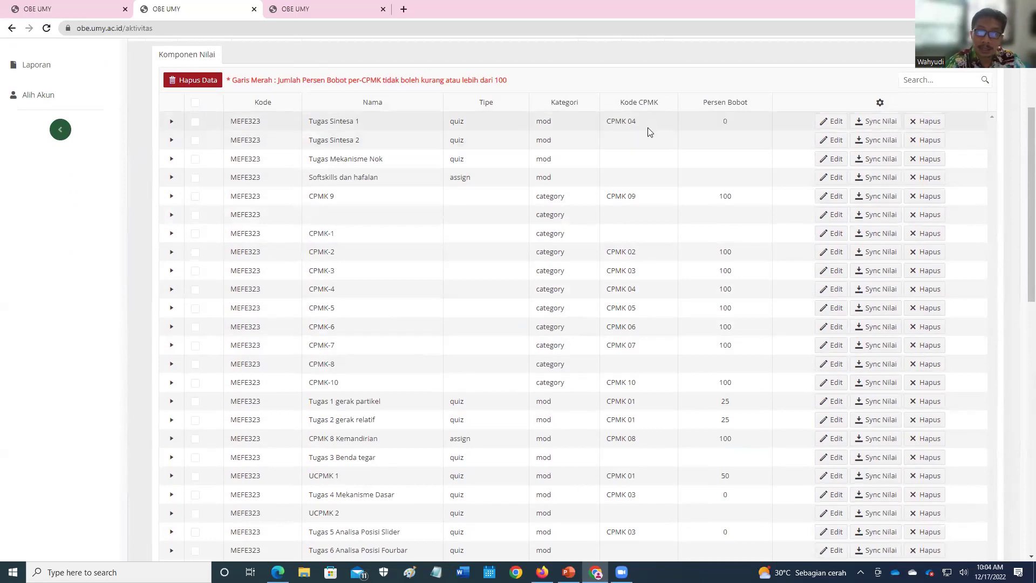
pyautogui.scroll(-2, 620, 224)
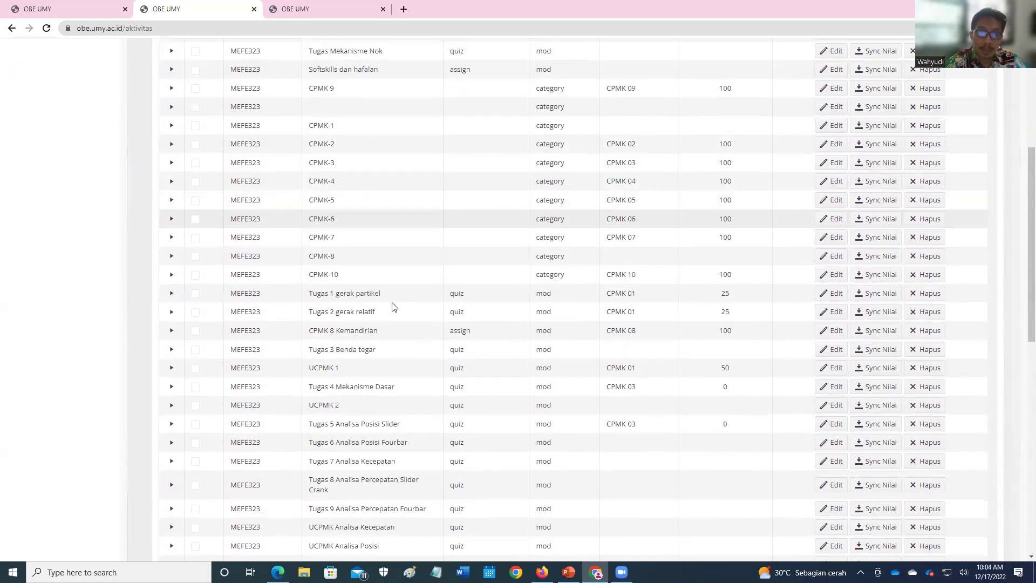
# View the CPMK code and percentage weight settings of Tugas 1 gerak partikel, leaving them without saving
pyautogui.click(831, 300)
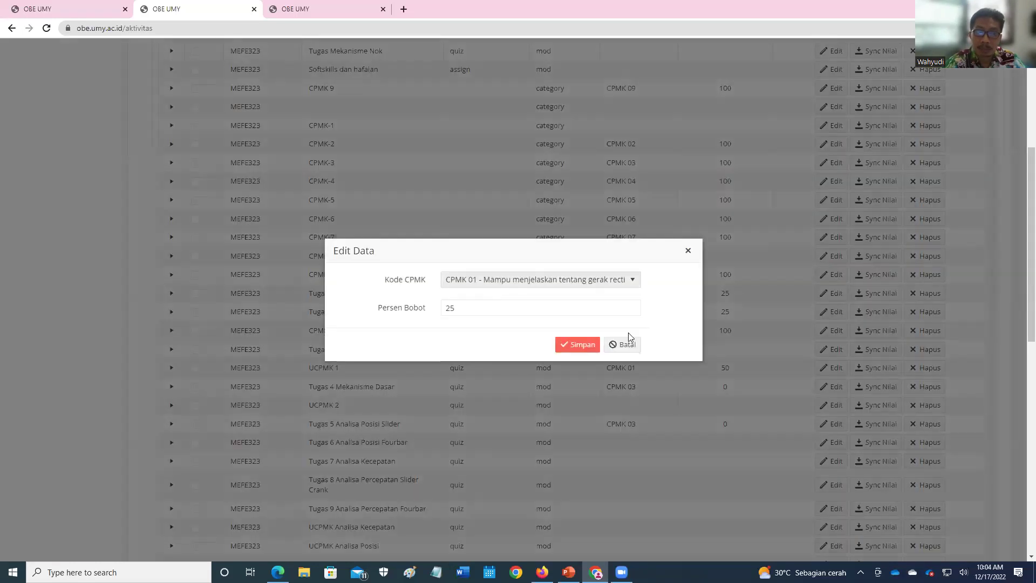
pyautogui.click(624, 344)
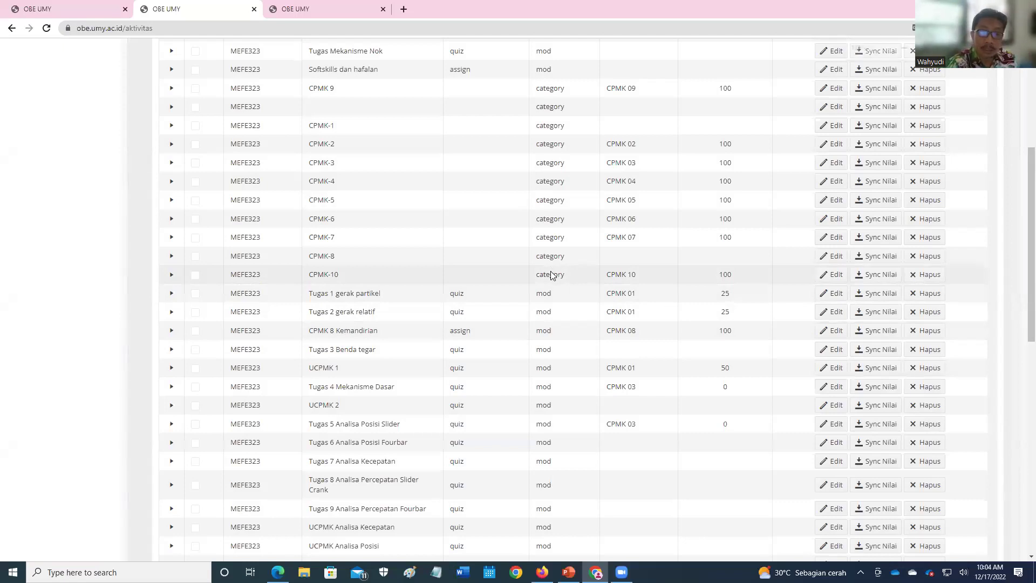
# Enlarge the component list and highlight the CPMK-2 category name and its percentage weight
pyautogui.scroll(3, 552, 275)
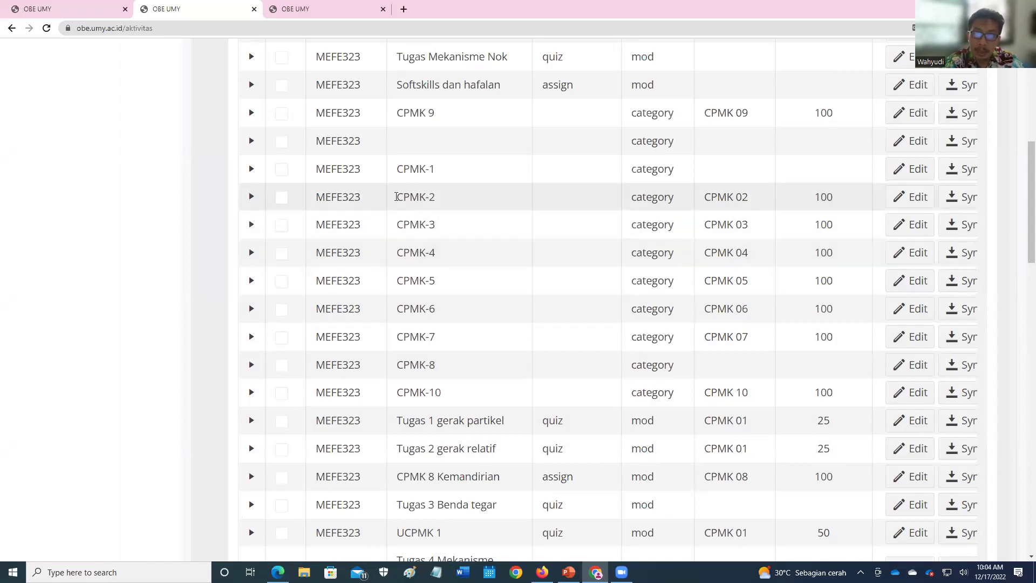
pyautogui.tripleClick(425, 196)
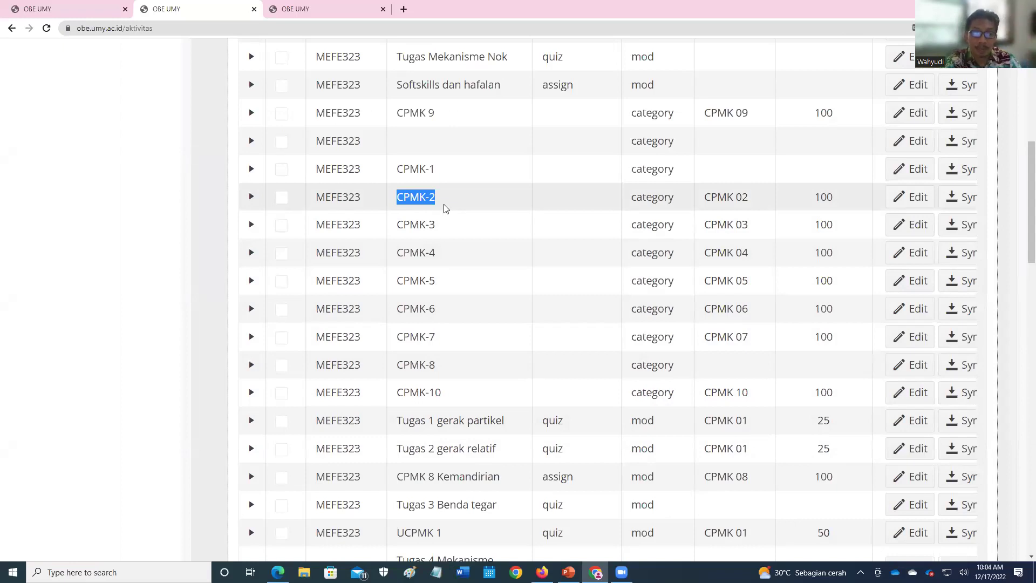
pyautogui.moveTo(853, 199); pyautogui.dragTo(812, 198)
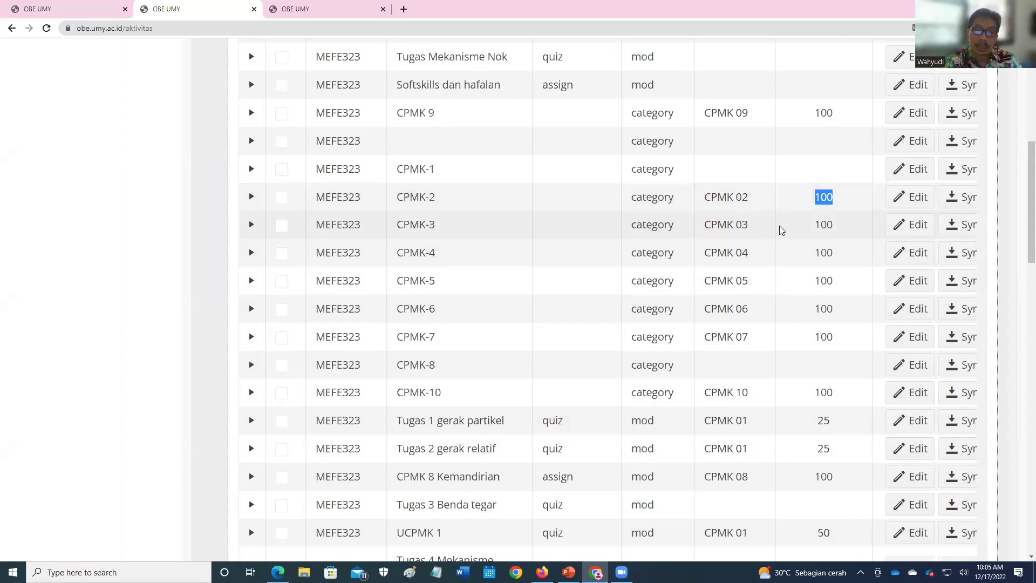
# Highlight Tugas 1 gerak partikel, Tugas 2 gerak relatif and UCPMK 1 together with the CPMK code each is mapped to
pyautogui.scroll(-3, 781, 231)
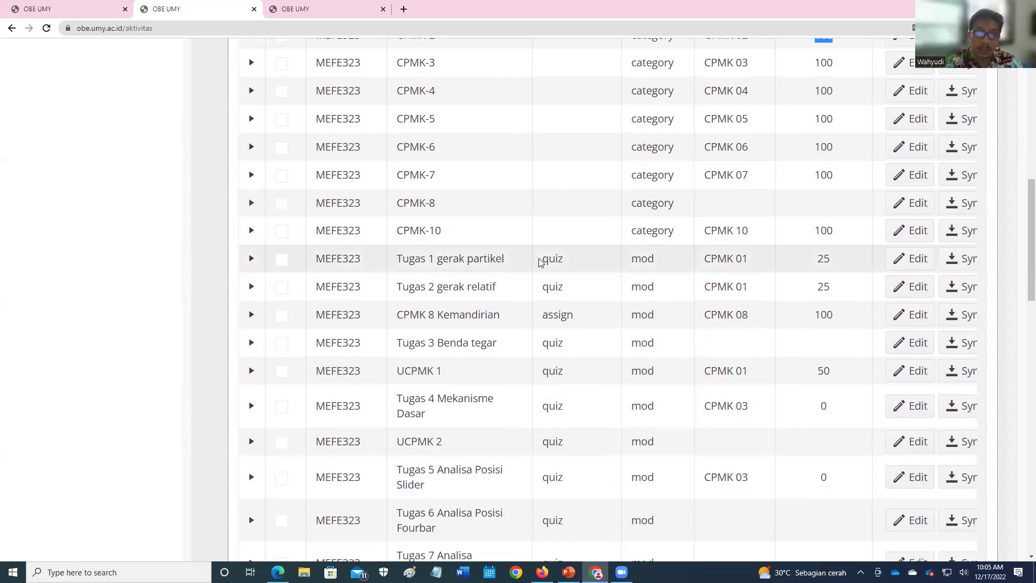
pyautogui.moveTo(511, 259); pyautogui.dragTo(402, 260)
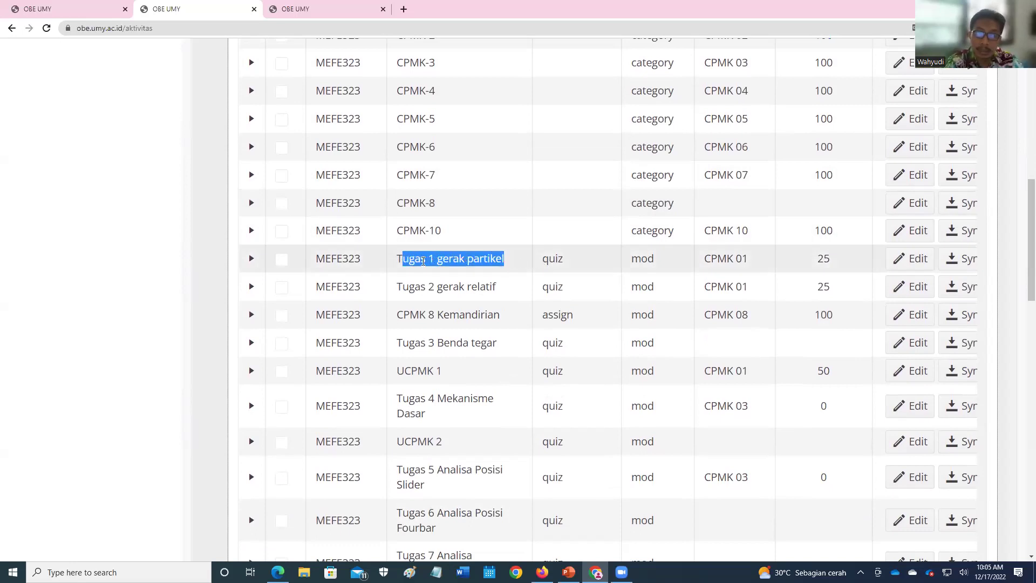
pyautogui.moveTo(772, 259); pyautogui.dragTo(712, 260)
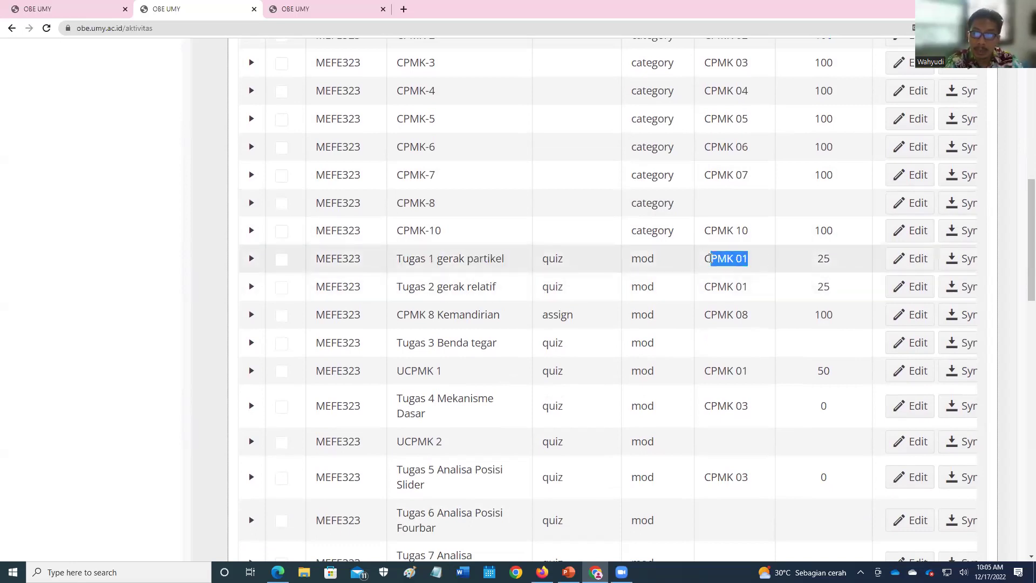
pyautogui.moveTo(517, 286); pyautogui.dragTo(424, 287)
pyautogui.moveTo(756, 290); pyautogui.dragTo(704, 287)
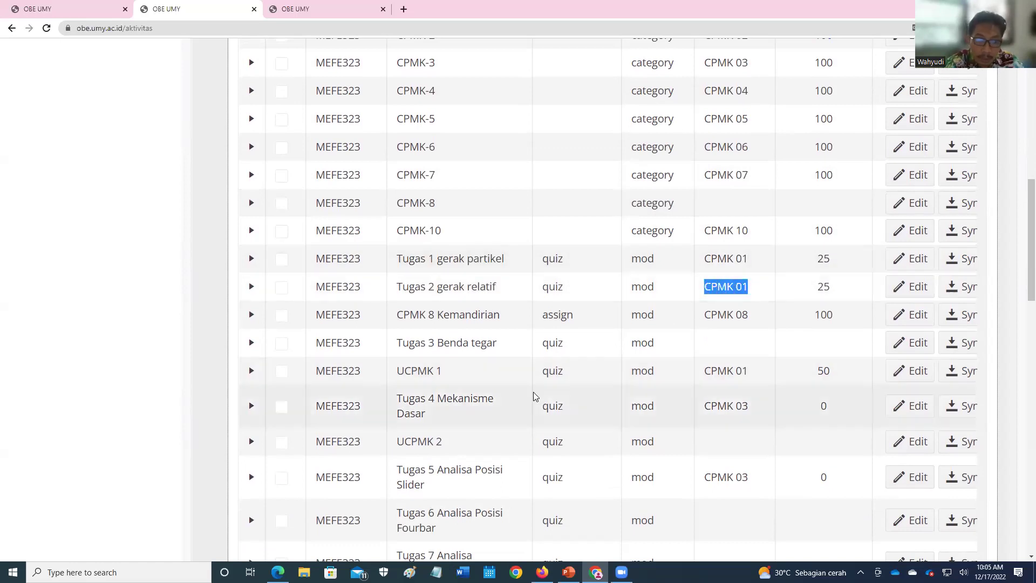
pyautogui.moveTo(469, 371); pyautogui.dragTo(395, 371)
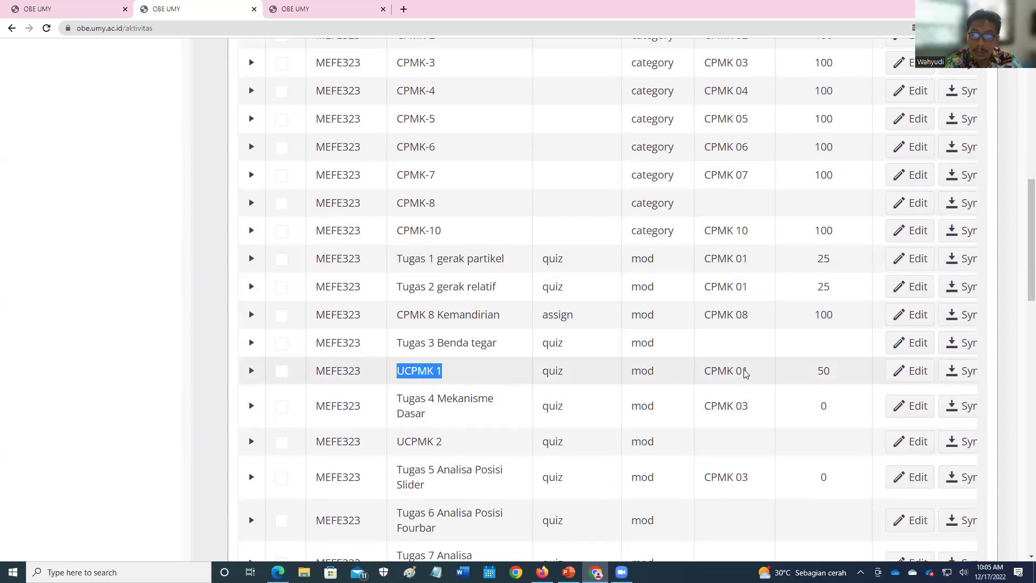
pyautogui.moveTo(748, 373); pyautogui.dragTo(714, 367)
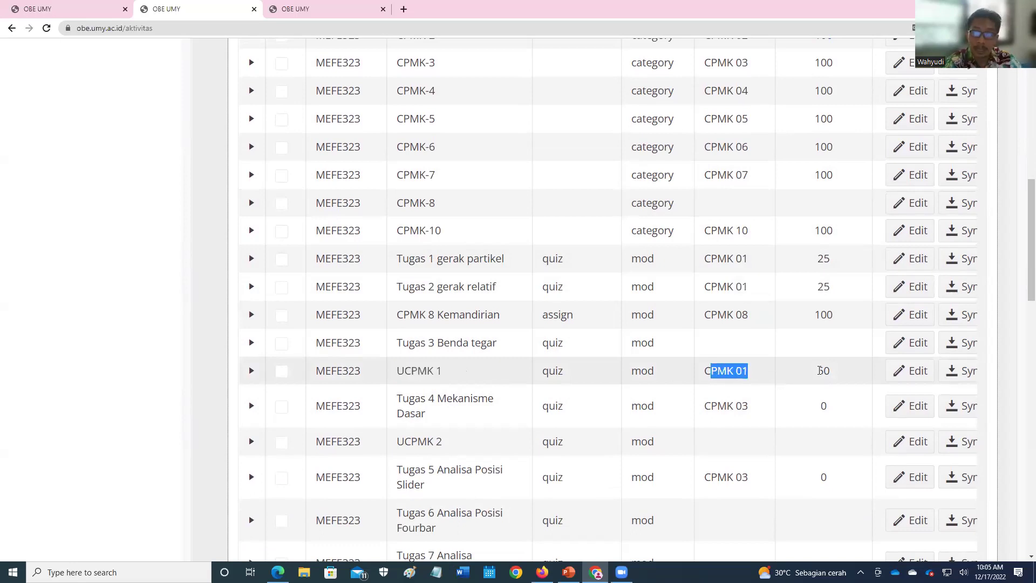
# Highlight the percentage weights of Tugas 1 gerak partikel, Tugas 2 gerak relatif and UCPMK 1
pyautogui.doubleClick(821, 258)
pyautogui.moveTo(839, 289); pyautogui.dragTo(812, 290)
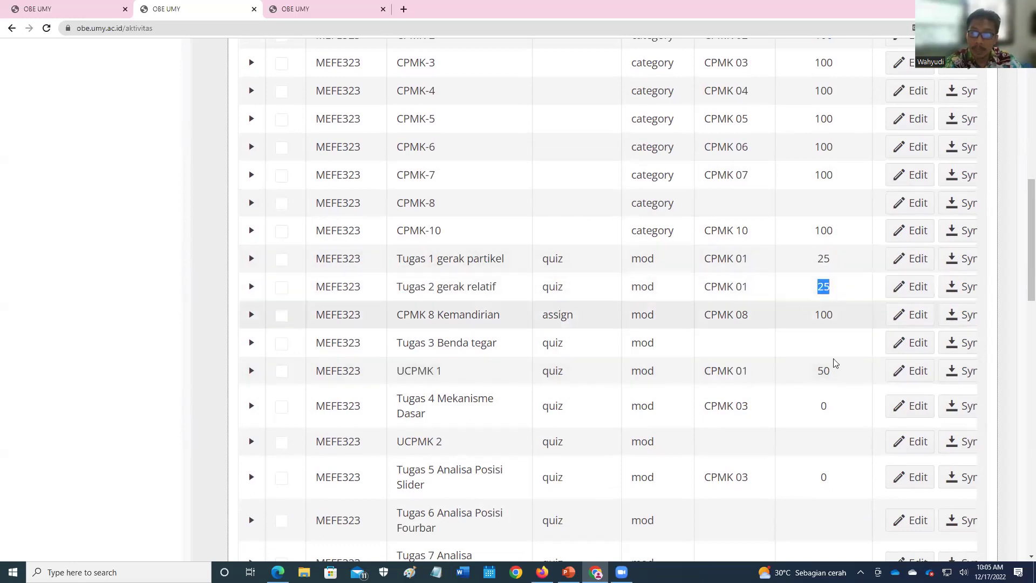
pyautogui.moveTo(838, 378); pyautogui.dragTo(816, 373)
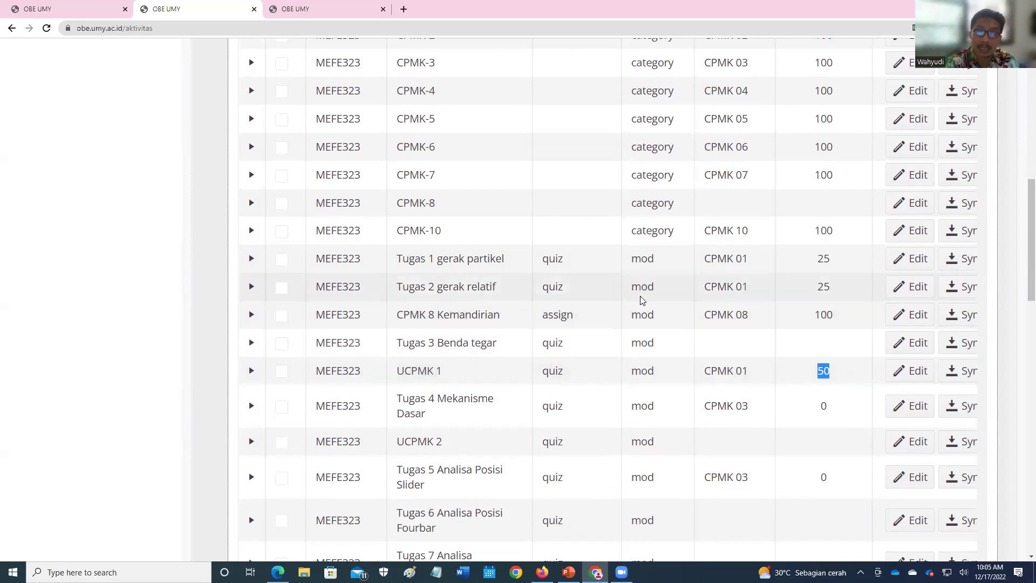
# Highlight the percentage weights of the CPMK-6, CPMK-7 and CPMK-4 categories
pyautogui.scroll(1, 656, 297)
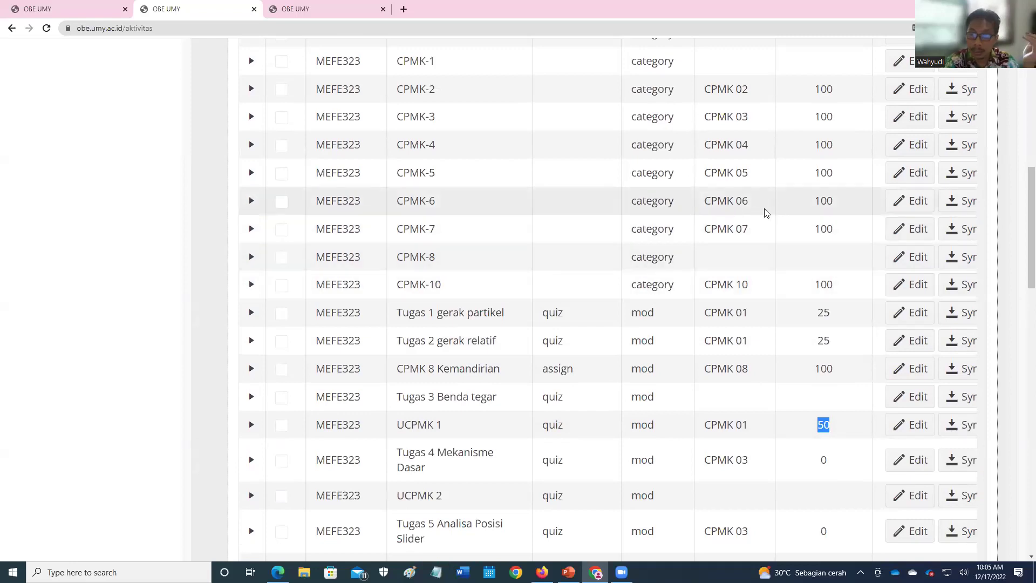
pyautogui.doubleClick(820, 200)
pyautogui.doubleClick(822, 229)
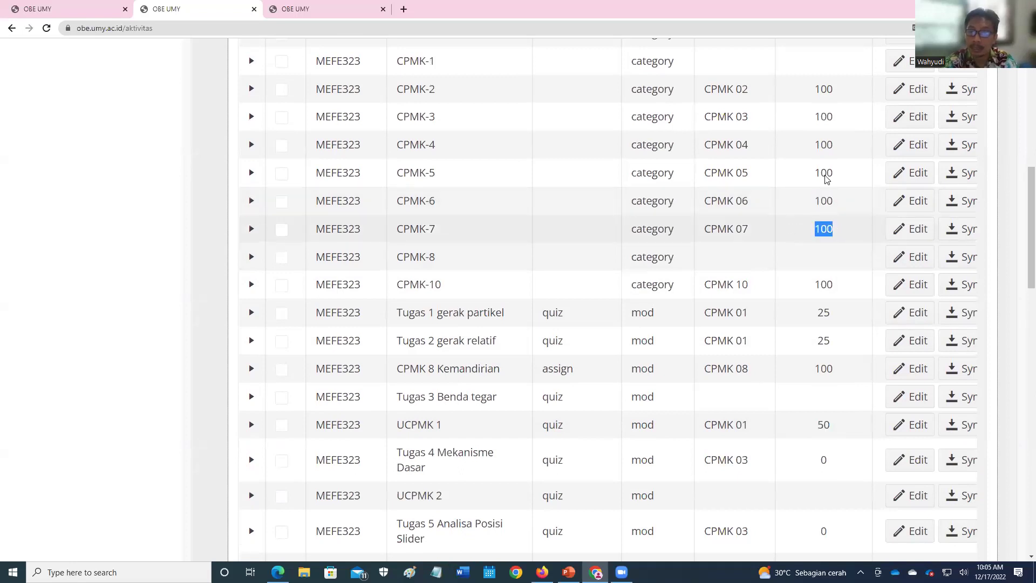
pyautogui.doubleClick(832, 145)
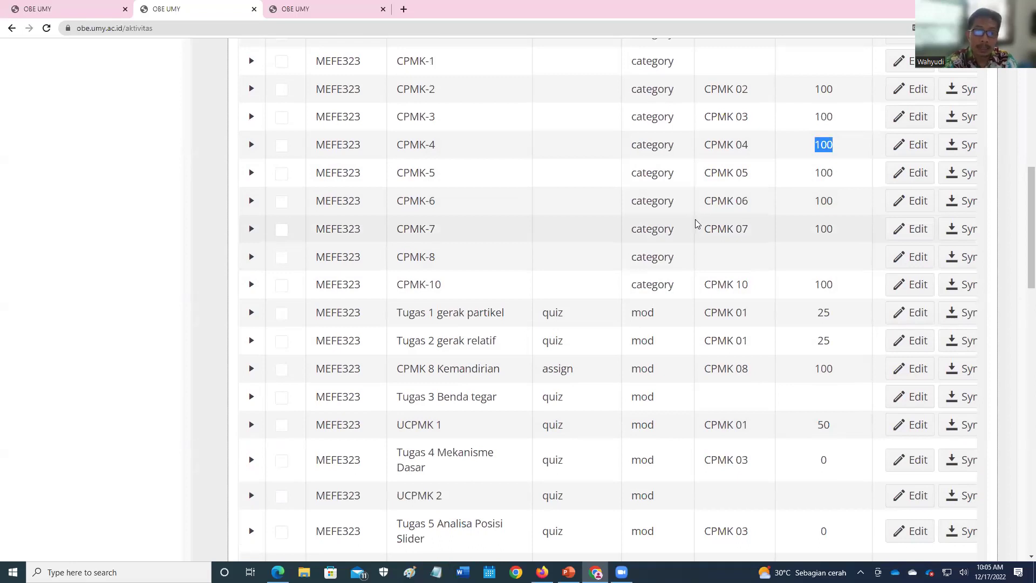
# Expand Tugas 1 gerak partikel, highlight its name and review the students' grades before collapsing it
pyautogui.scroll(-1, 694, 225)
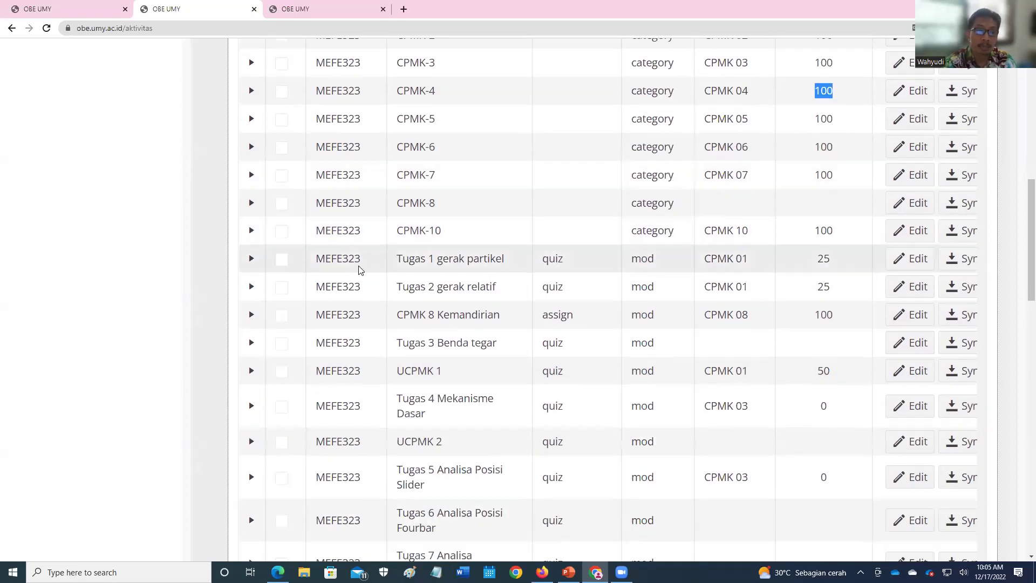
pyautogui.click(251, 259)
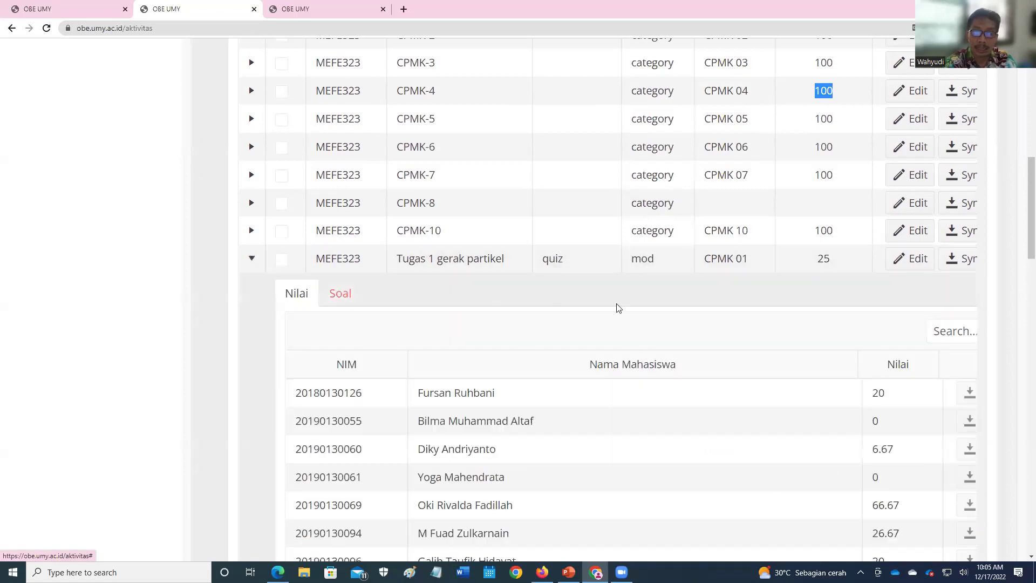
pyautogui.scroll(-1, 648, 306)
pyautogui.scroll(-2, 664, 308)
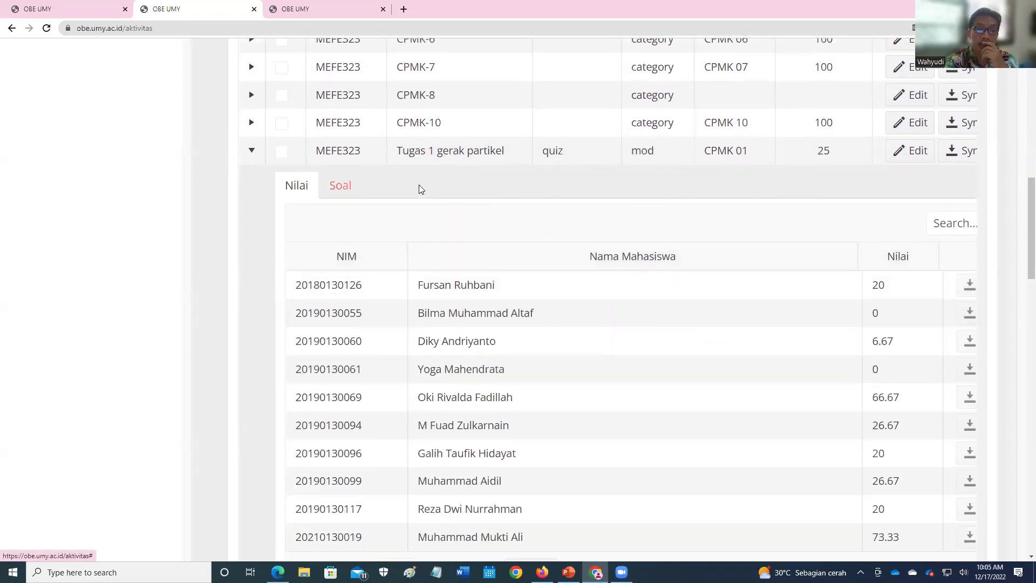
pyautogui.moveTo(504, 152); pyautogui.dragTo(393, 153)
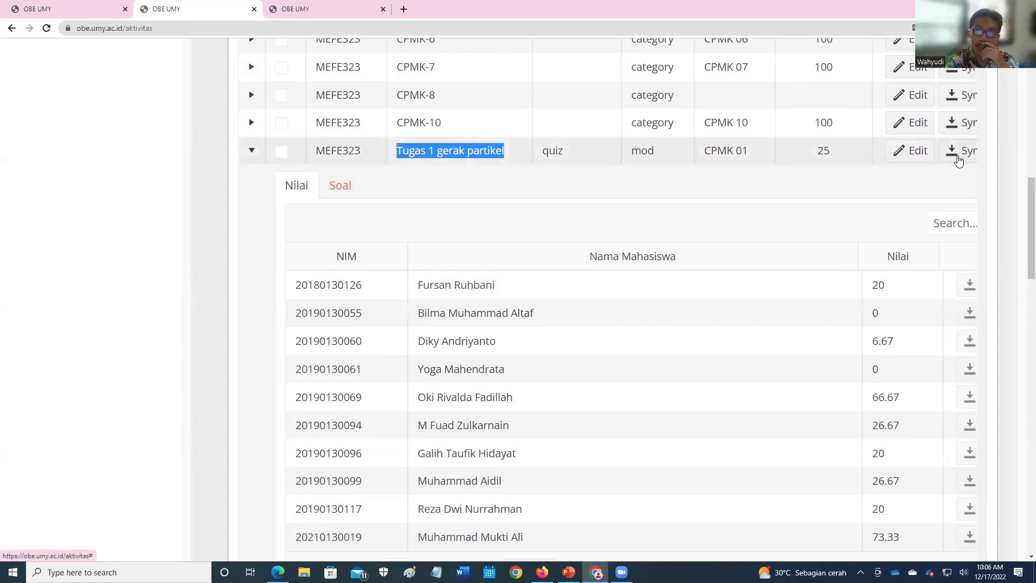
pyautogui.scroll(-1, 833, 252)
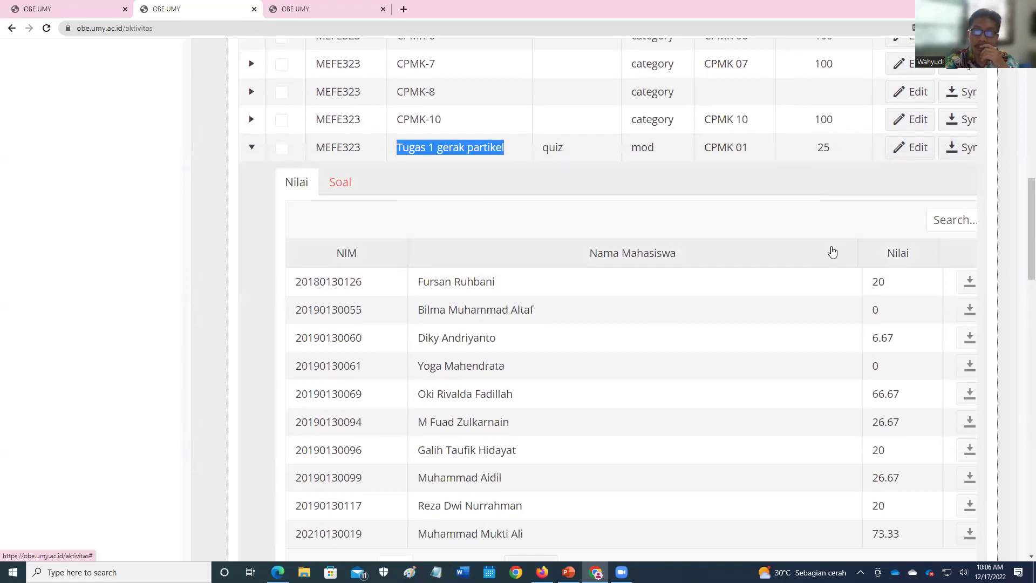
pyautogui.scroll(-2, 833, 252)
pyautogui.scroll(1, 833, 251)
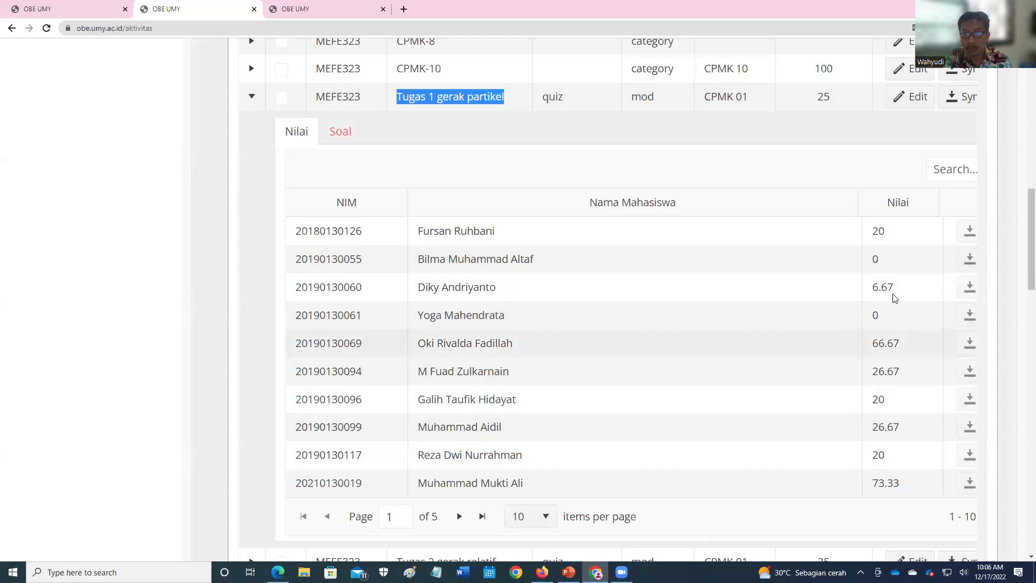
pyautogui.click(252, 98)
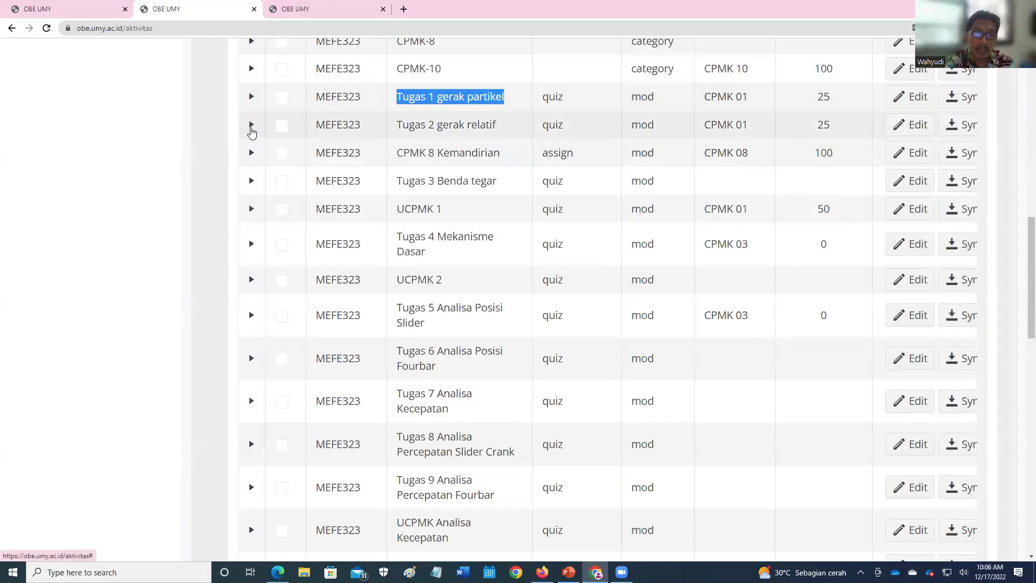
# Expand Tugas 2 gerak relatif to review the students' grades, and collapse it again
pyautogui.click(251, 127)
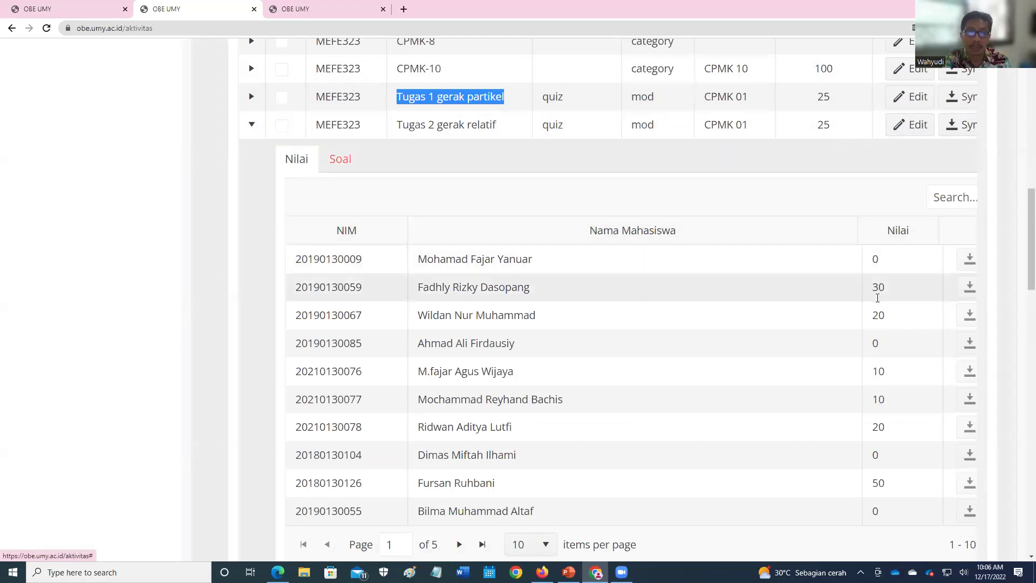
pyautogui.scroll(-1, 878, 297)
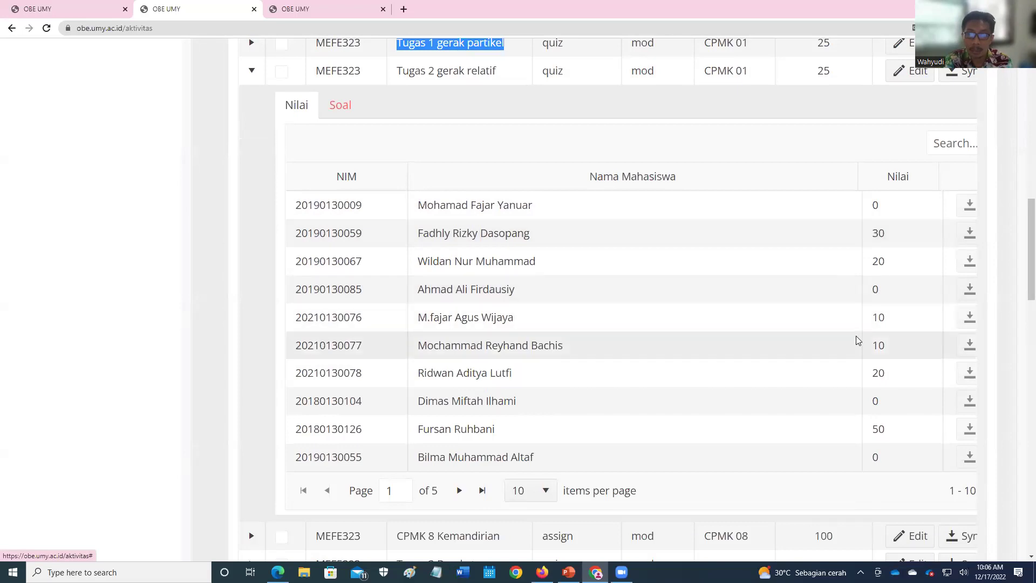
pyautogui.scroll(1, 789, 303)
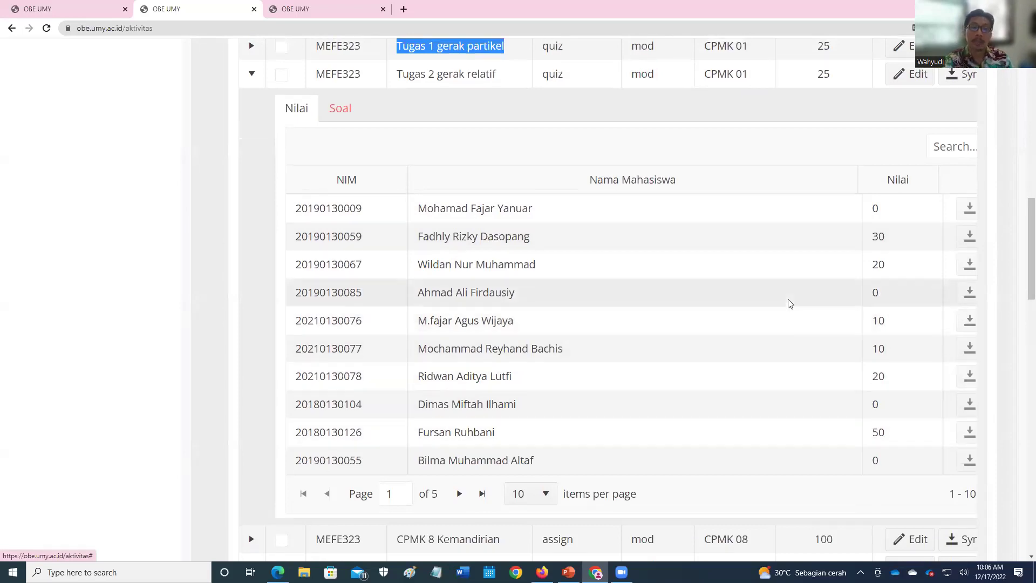
pyautogui.scroll(1, 788, 304)
pyautogui.scroll(1, 287, 209)
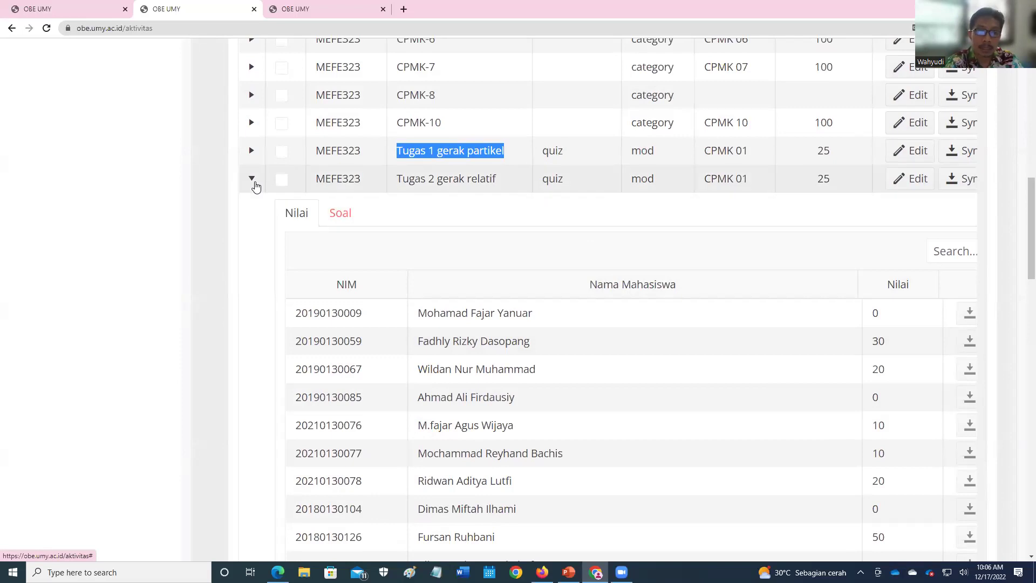
pyautogui.click(253, 179)
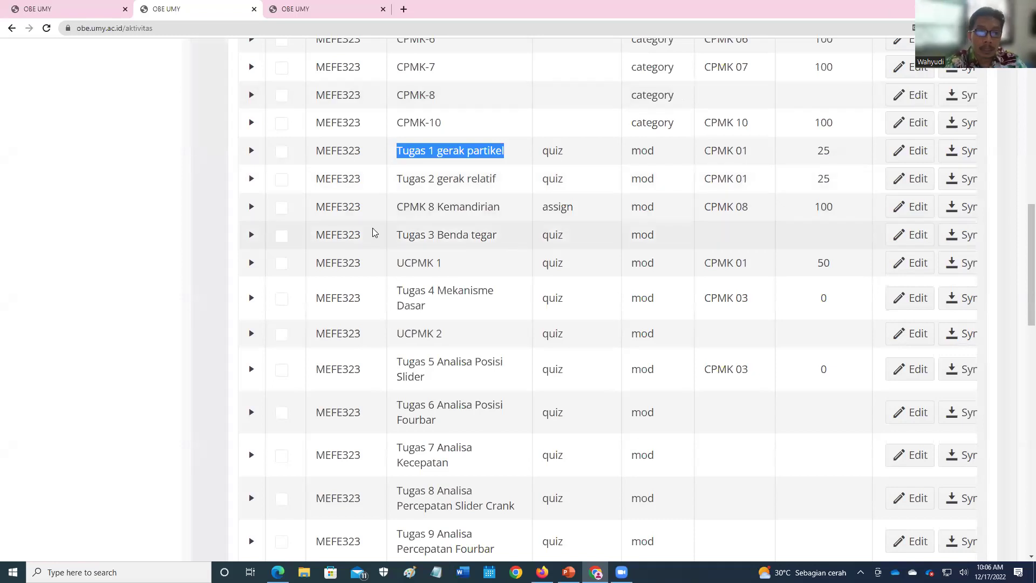
# Examine the quiz questions (Soal) of Tugas 1 gerak partikel from Question 1 onward and highlight the text of Question 1
pyautogui.click(251, 151)
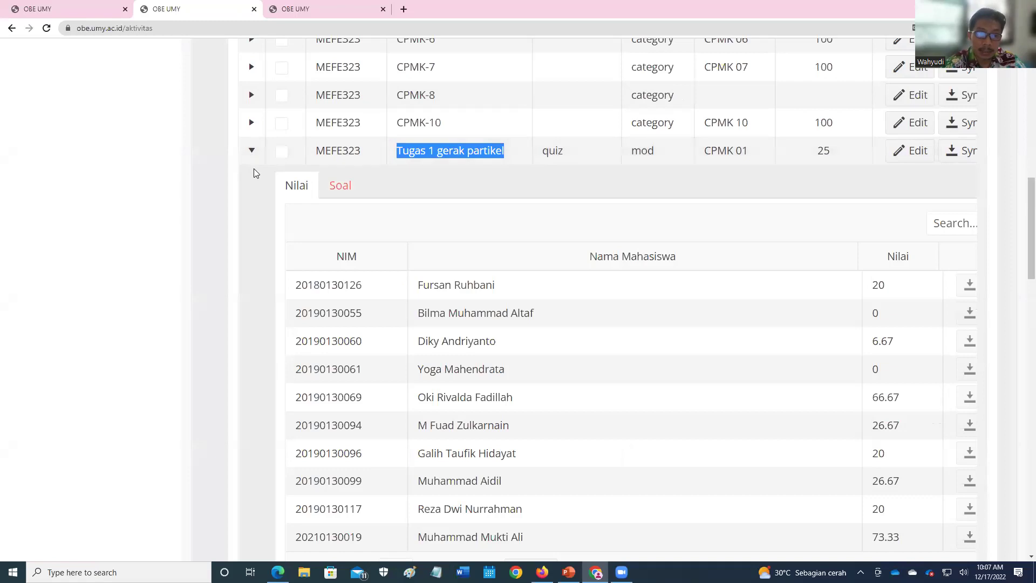
pyautogui.click(341, 189)
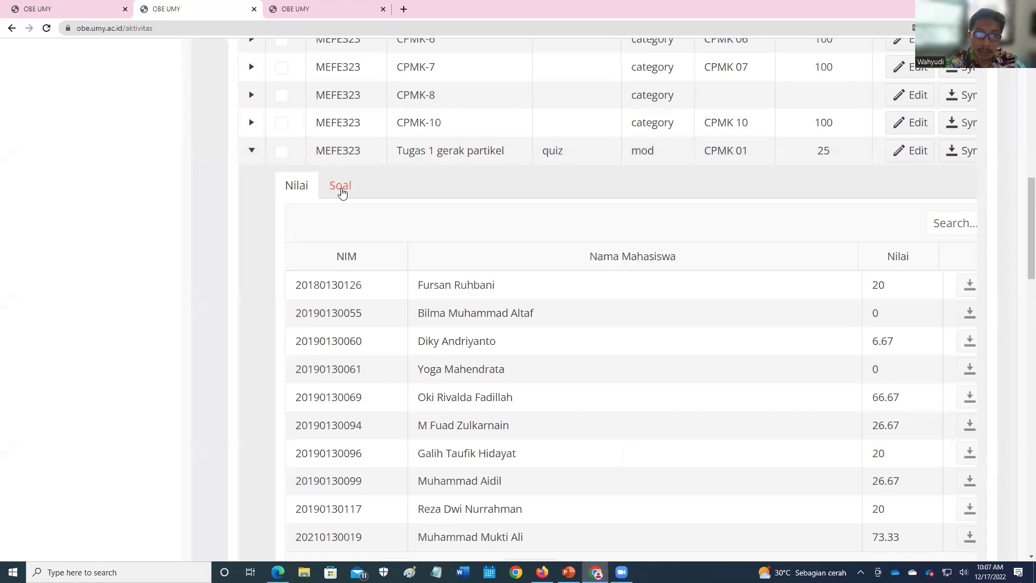
pyautogui.scroll(-3, 464, 241)
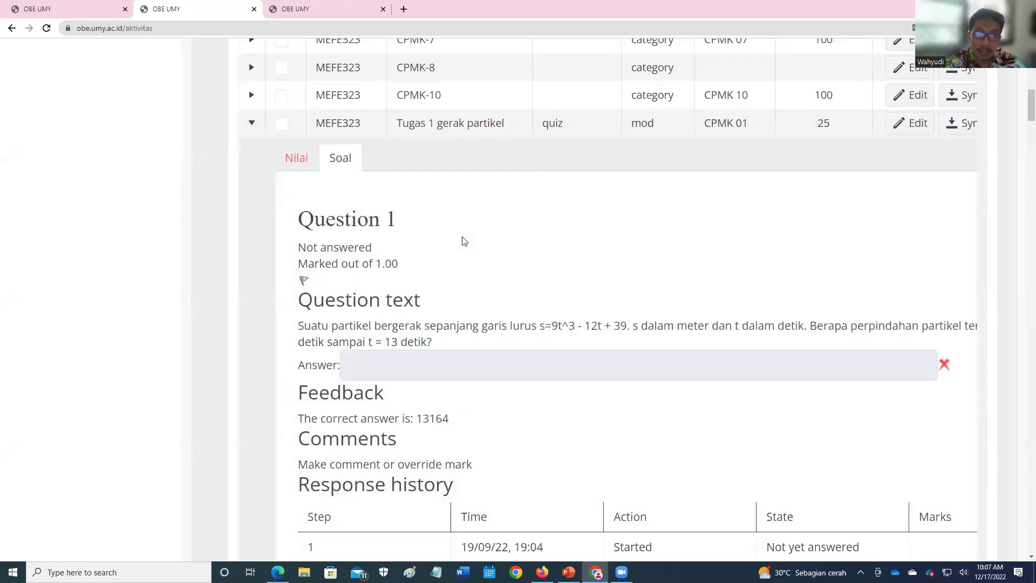
pyautogui.scroll(-1, 485, 238)
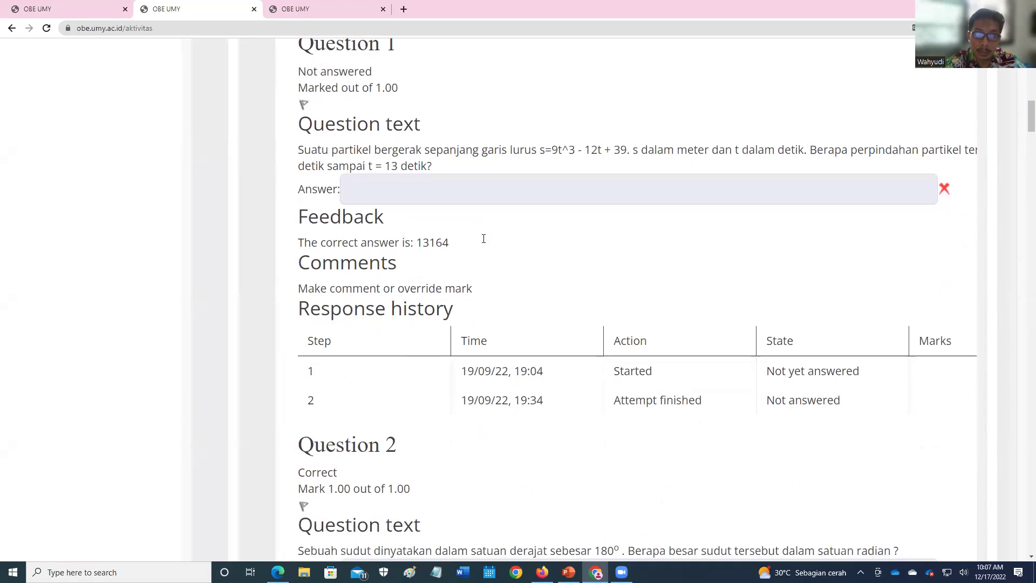
pyautogui.scroll(-5, 484, 244)
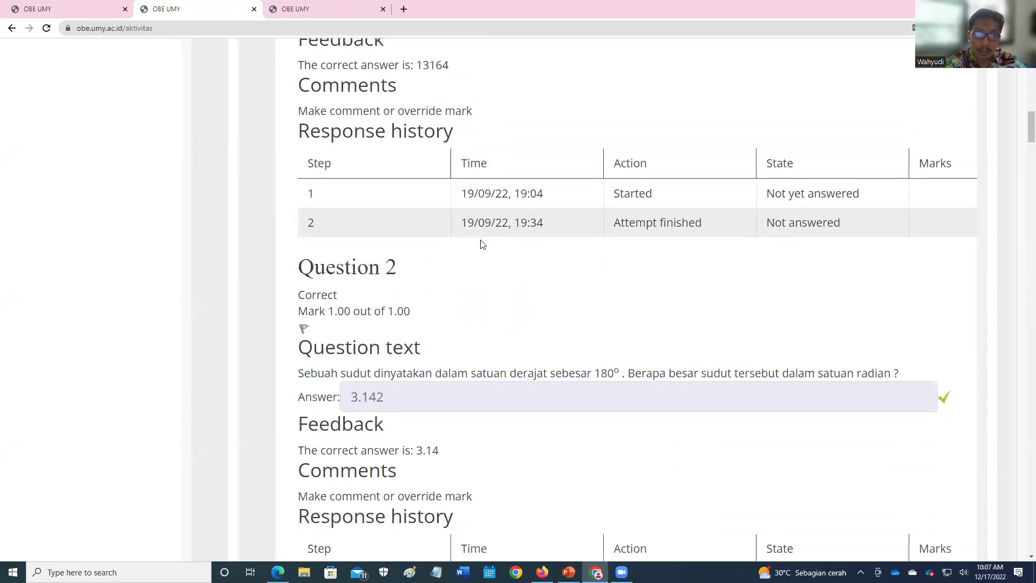
pyautogui.scroll(-11, 482, 243)
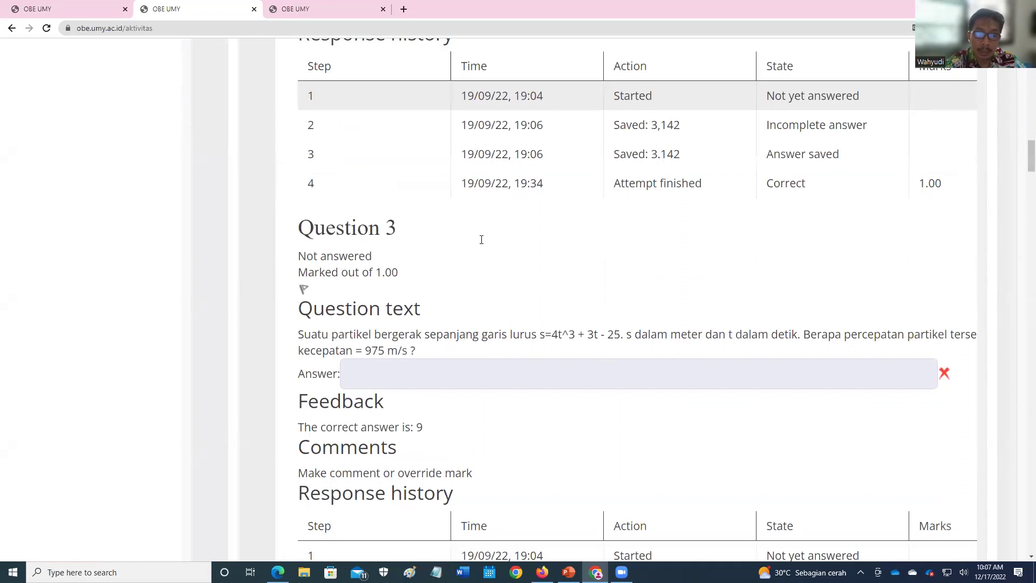
pyautogui.scroll(-1, 482, 239)
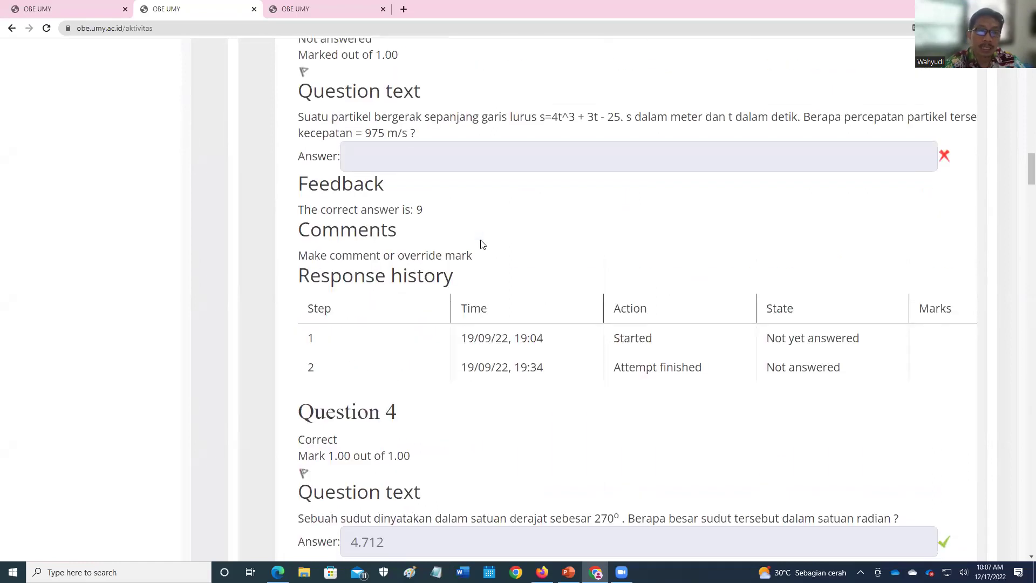
pyautogui.scroll(-10, 482, 244)
pyautogui.scroll(15, 481, 241)
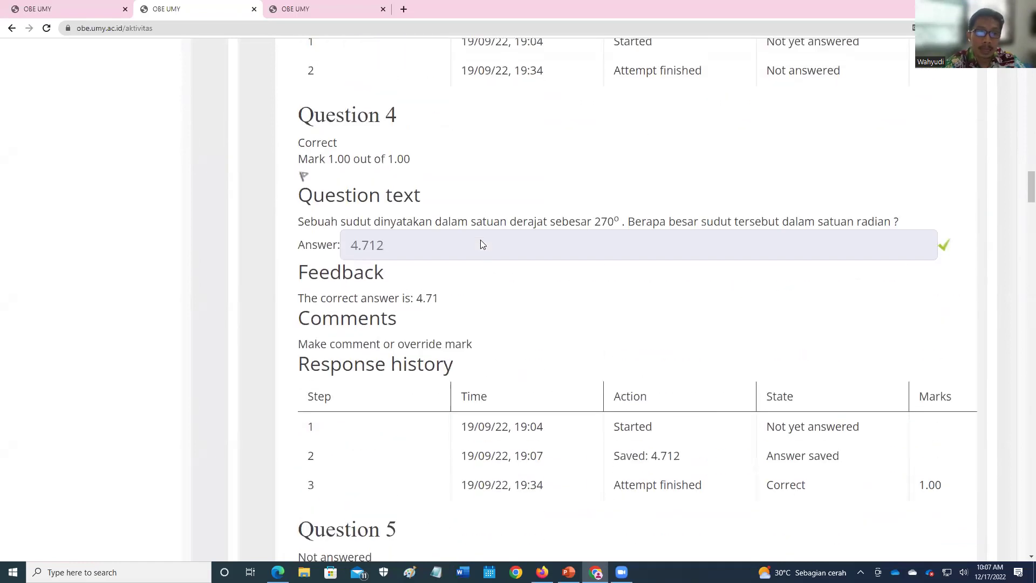
pyautogui.scroll(6, 348, 240)
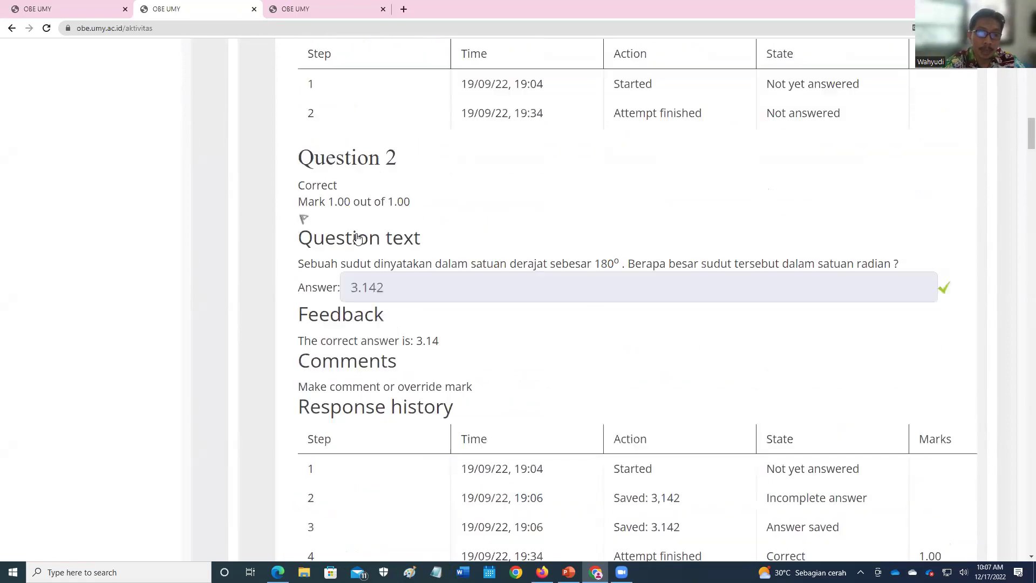
pyautogui.scroll(8, 477, 277)
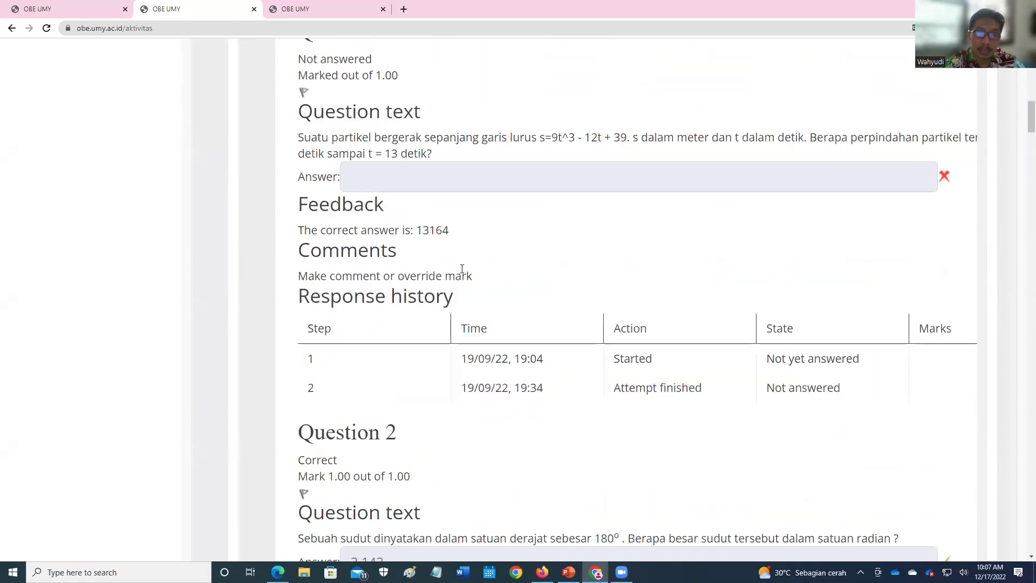
pyautogui.scroll(2, 393, 247)
pyautogui.scroll(-3, 393, 247)
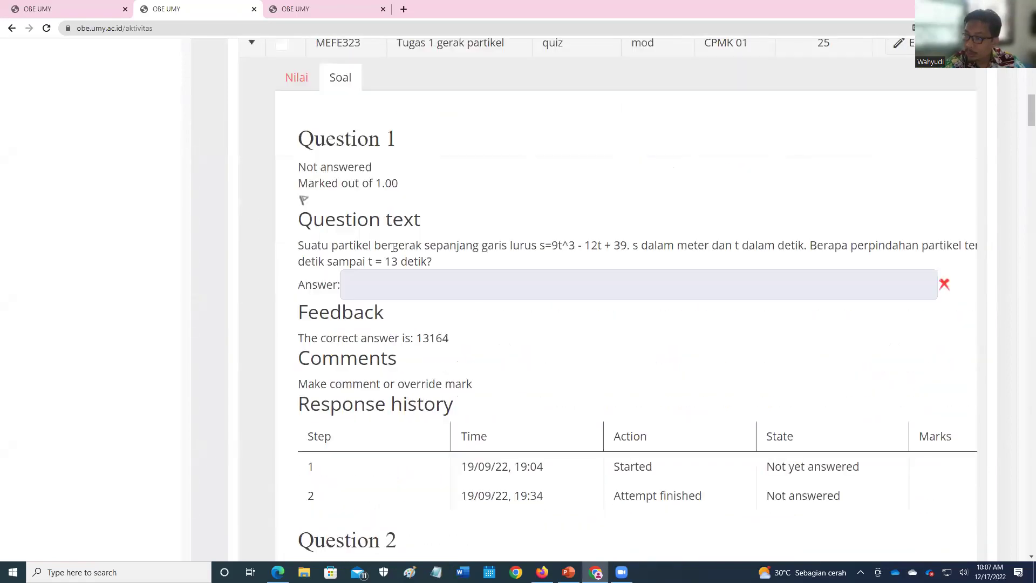
pyautogui.moveTo(348, 246); pyautogui.dragTo(552, 259)
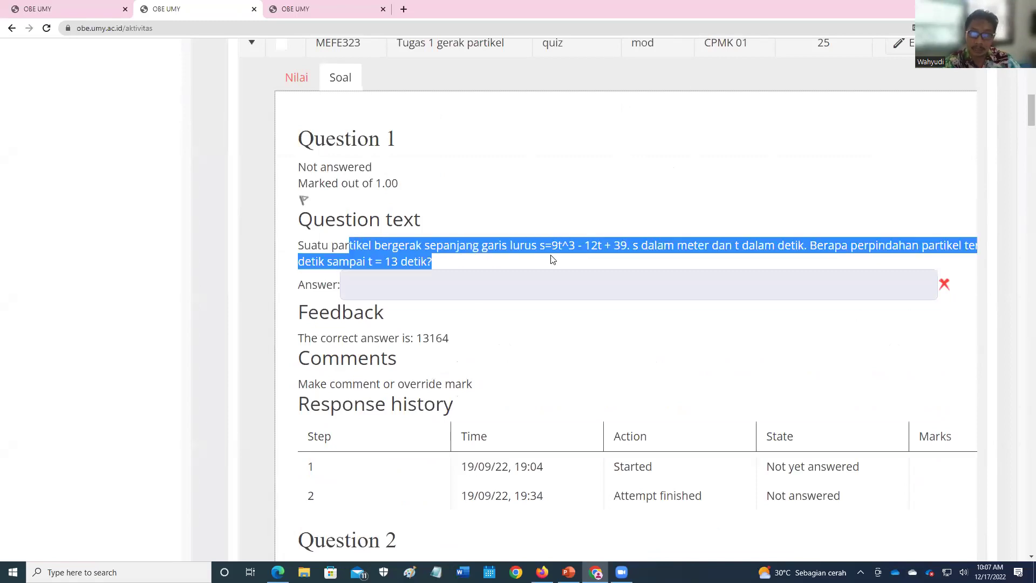
pyautogui.click(476, 209)
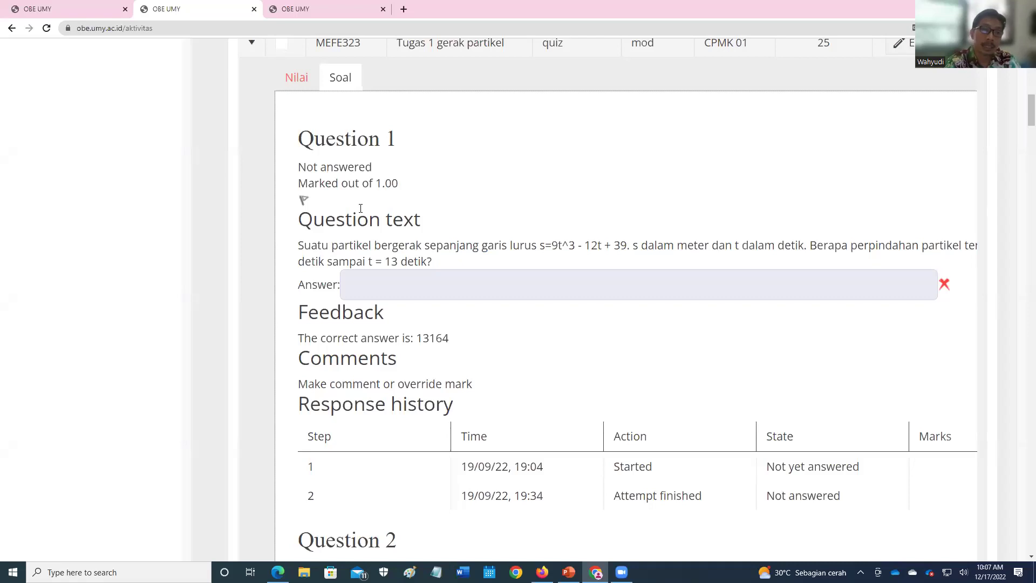
# Switch Tugas 1 gerak partikel back to its student grades (Nilai) and collapse its details
pyautogui.scroll(1, 359, 210)
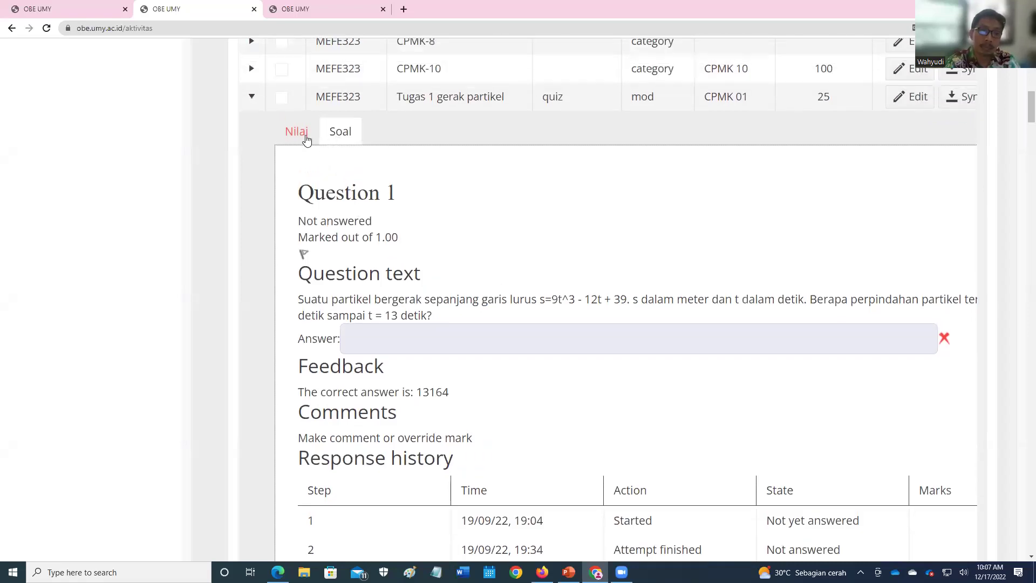
pyautogui.click(304, 139)
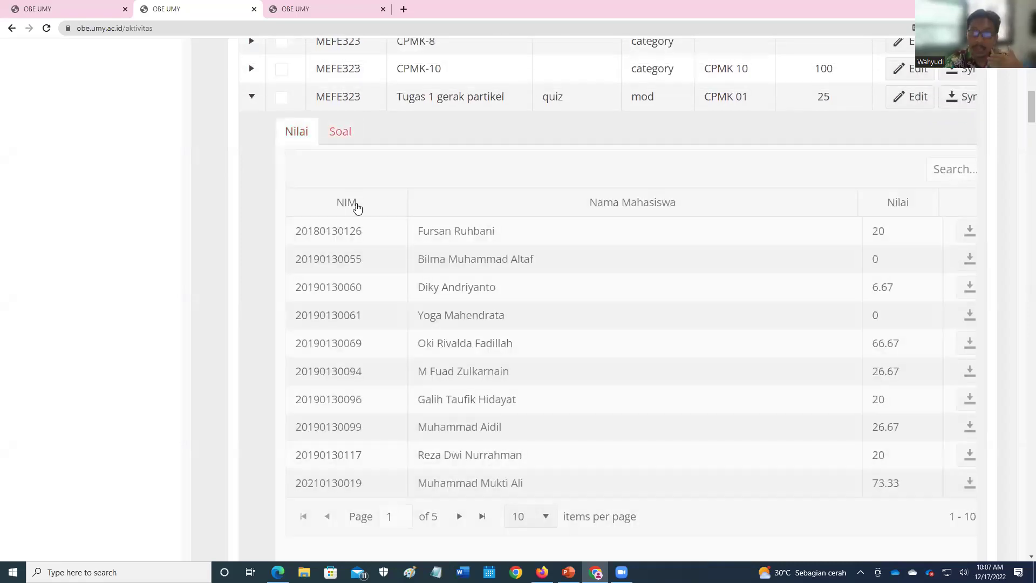
pyautogui.click(251, 97)
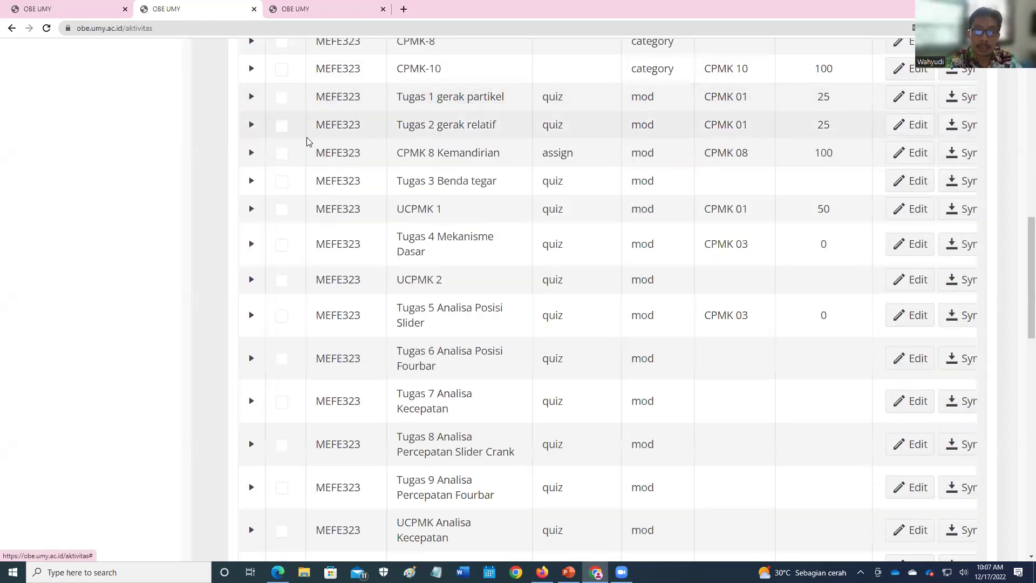
# Bring the CPMK category rows into view and reduce the page zoom to 110%
pyautogui.scroll(2, 573, 180)
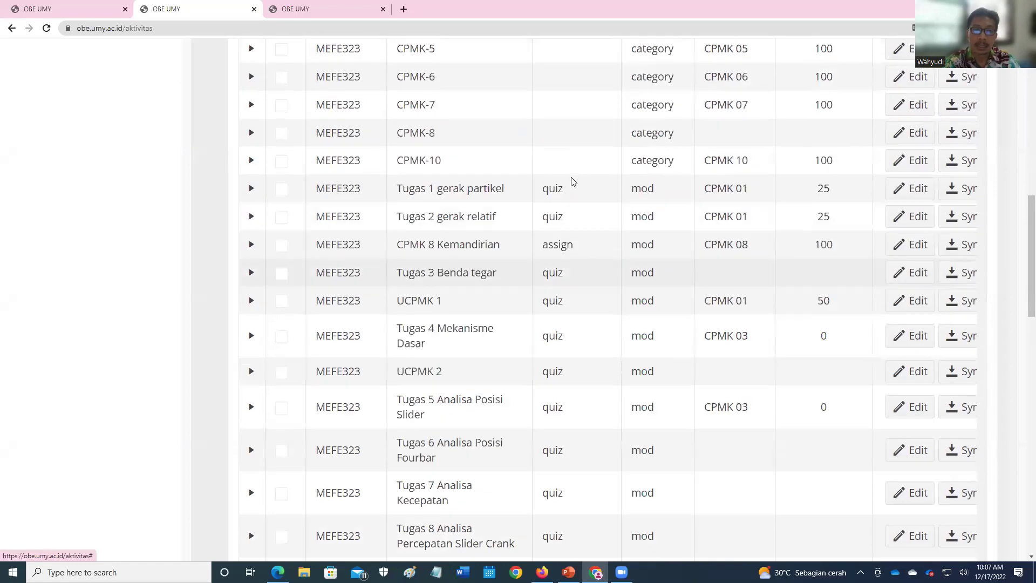
pyautogui.scroll(1, 573, 181)
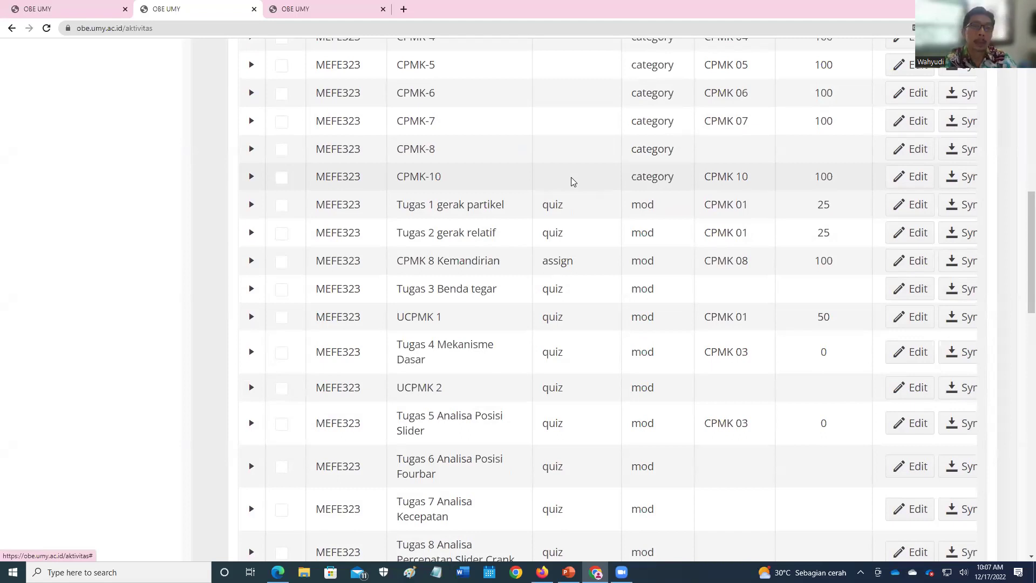
pyautogui.scroll(4, 562, 182)
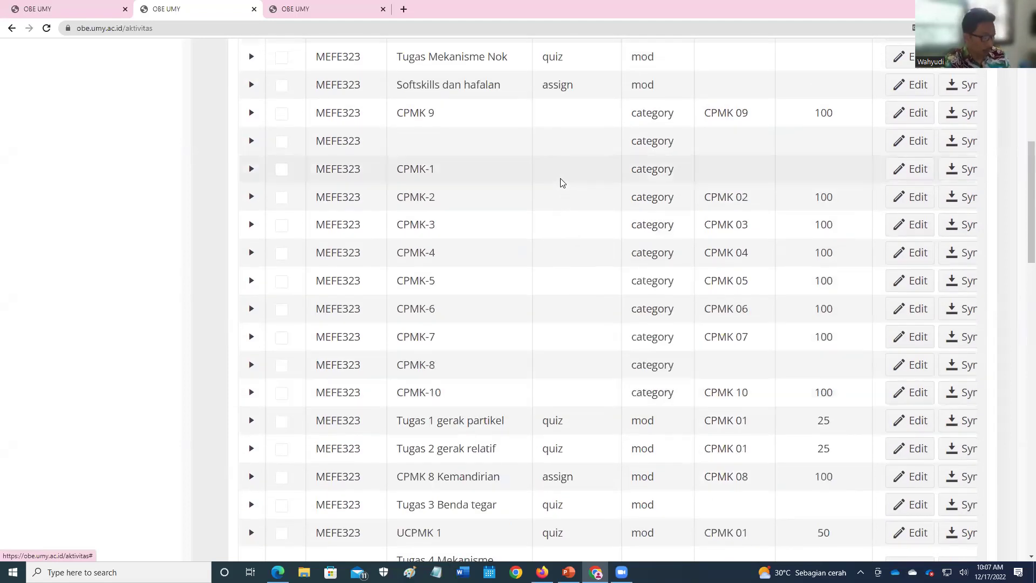
pyautogui.hotkey('ctrl', '-')
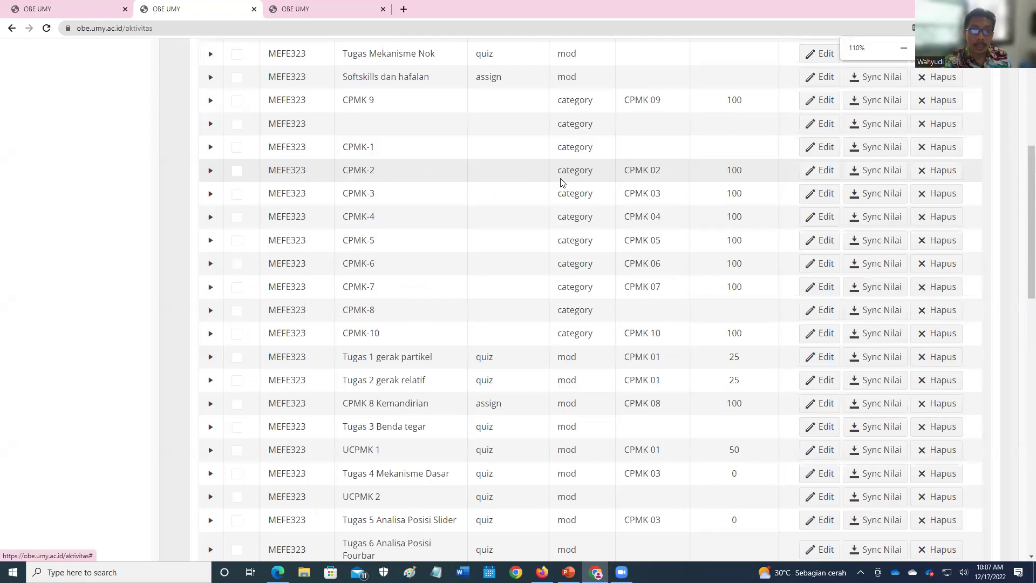
# Enlarge the Aktivitas page to 150% and return to its course row for Kinematika class A
pyautogui.hotkey('ctrl', '+')
pyautogui.scroll(3, 486, 157)
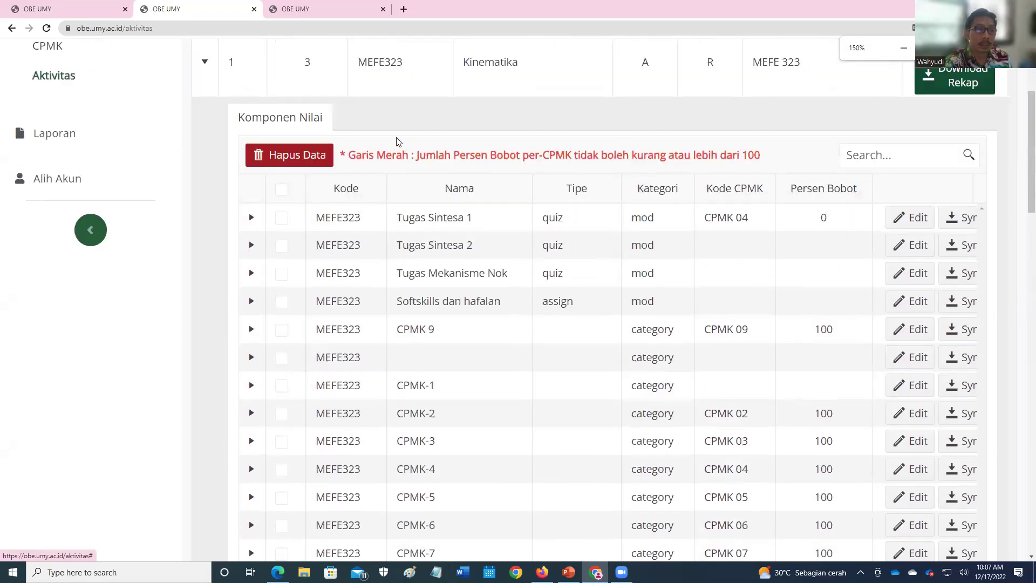
pyautogui.scroll(3, 129, 271)
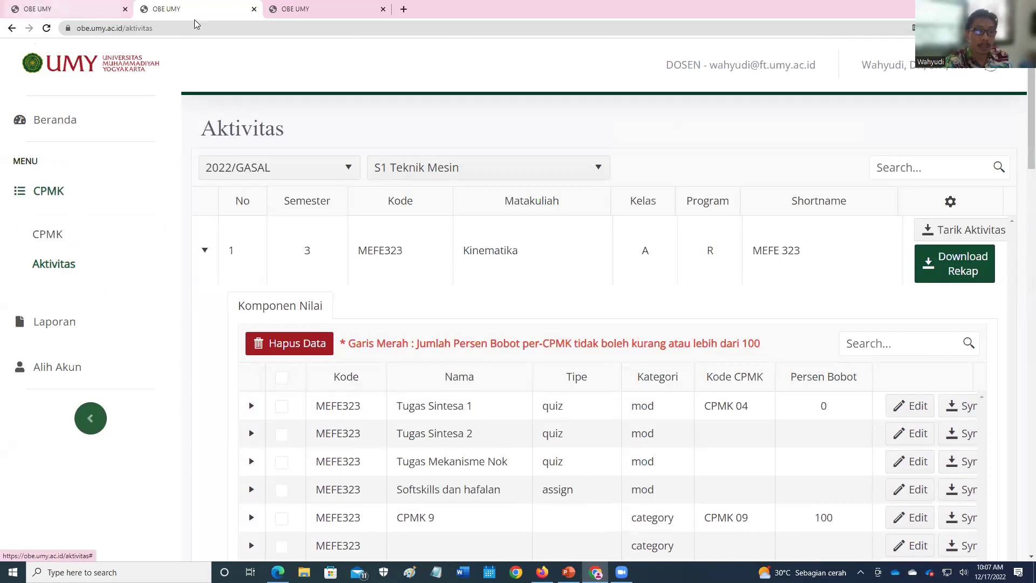
# Show the Kinematika CPMK list on the CPMK page and enlarge the page for reading
pyautogui.hotkey('ctrl', 'shift', 'Tab')
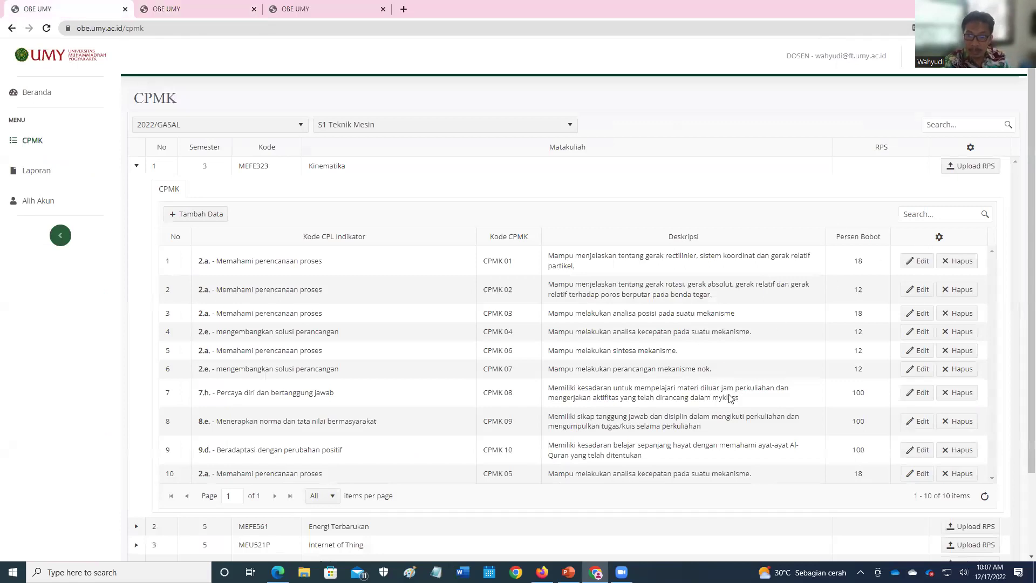
pyautogui.hotkey('ctrl', '+')
pyautogui.hotkey('ctrl', '+')
pyautogui.hotkey('ctrl', '+')
# Return to the Aktivitas page and review the Komponen Nilai list of Kinematika class A up to the page heading
pyautogui.hotkey('ctrl', 'Tab')
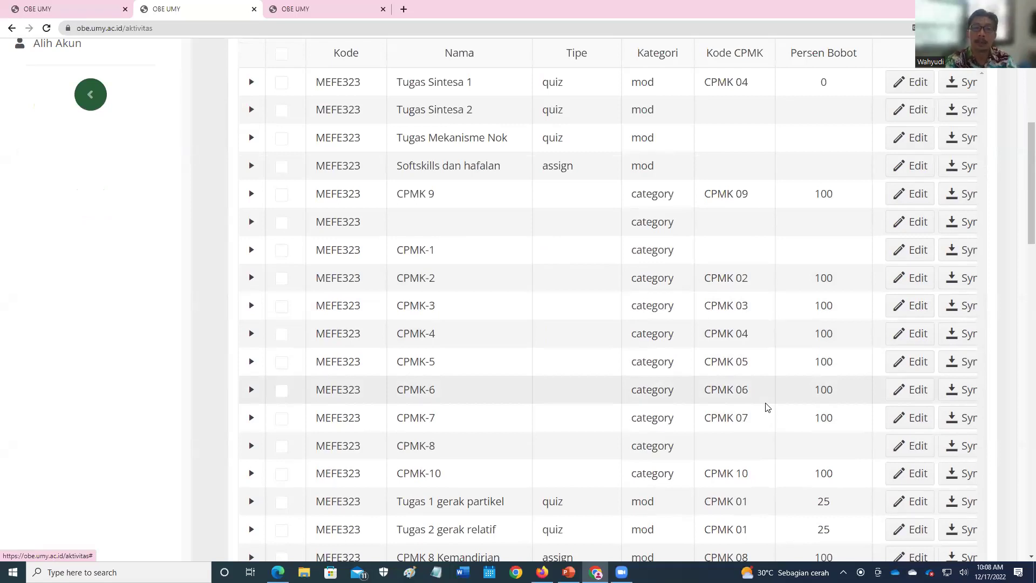
pyautogui.scroll(2, 824, 209)
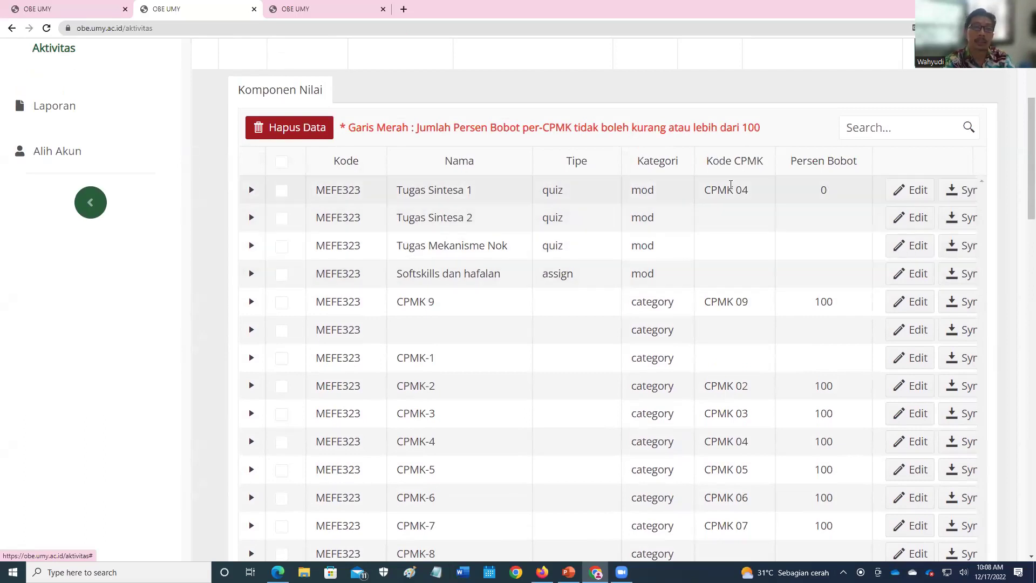
pyautogui.scroll(2, 731, 185)
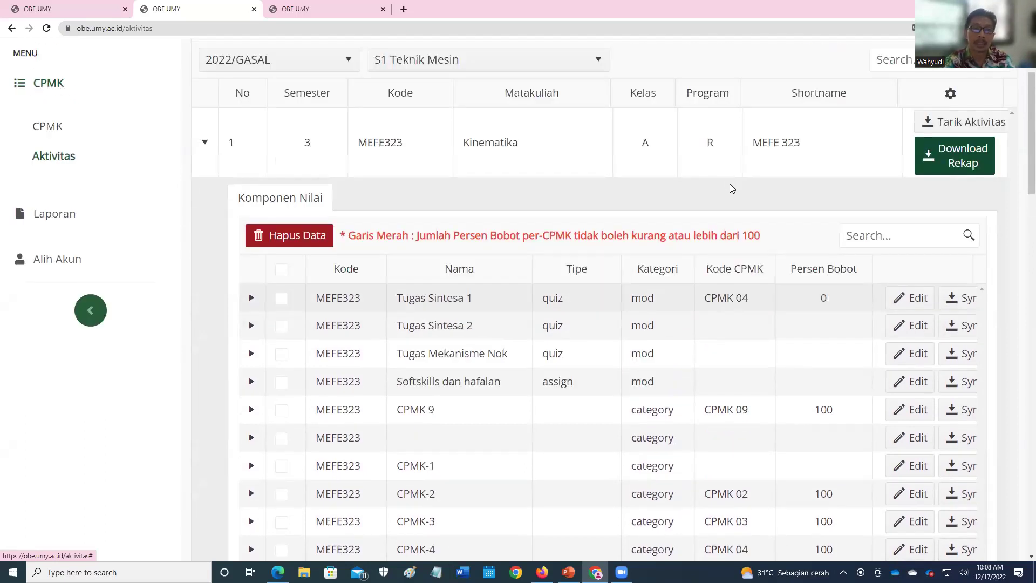
pyautogui.scroll(1, 731, 185)
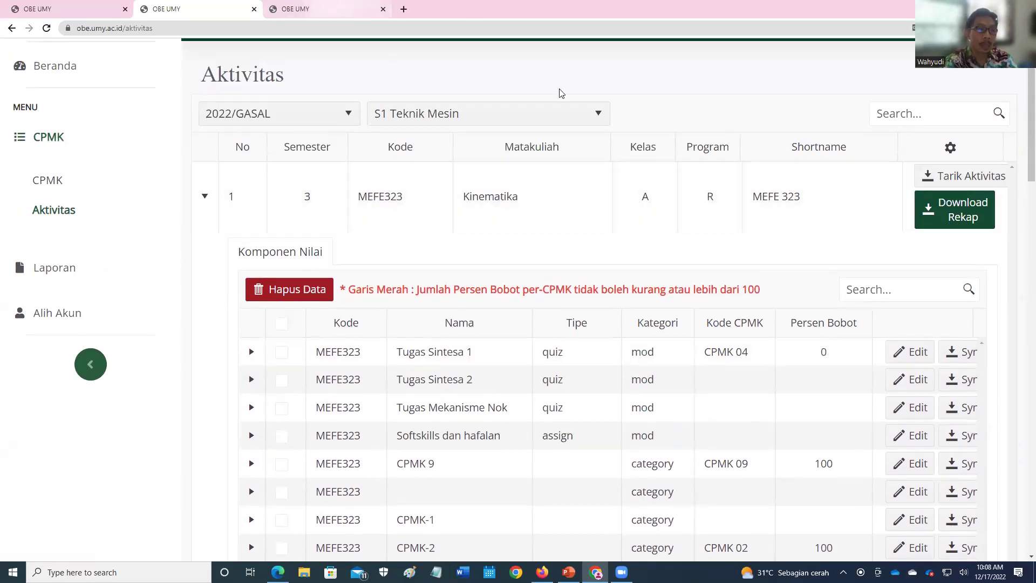
# Switch to the Laporan CPMK page and review the CPMK charts of student 25 in Kinematika class C
pyautogui.hotkey('ctrl', 'Tab')
pyautogui.scroll(2, 559, 93)
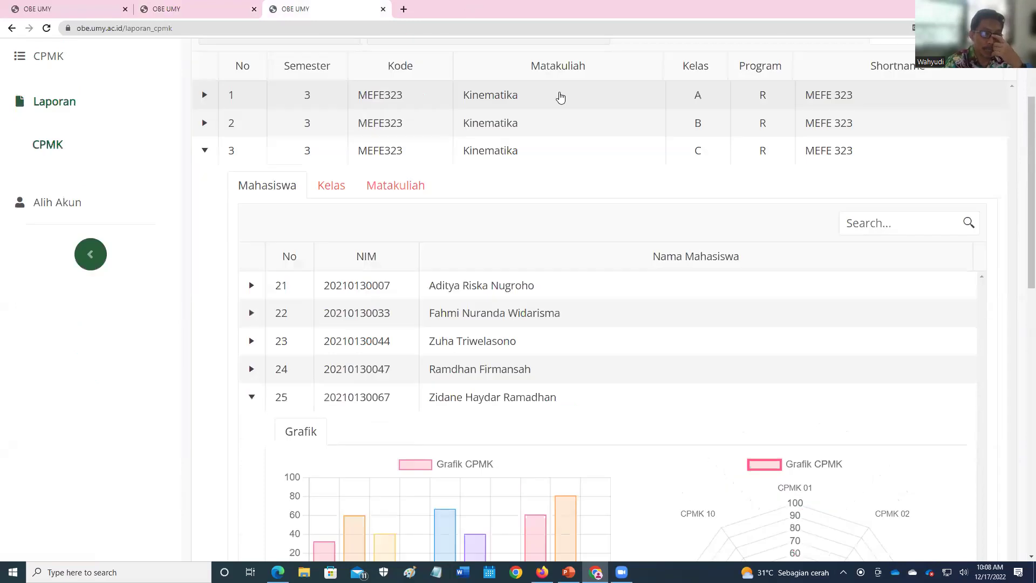
pyautogui.scroll(1, 560, 97)
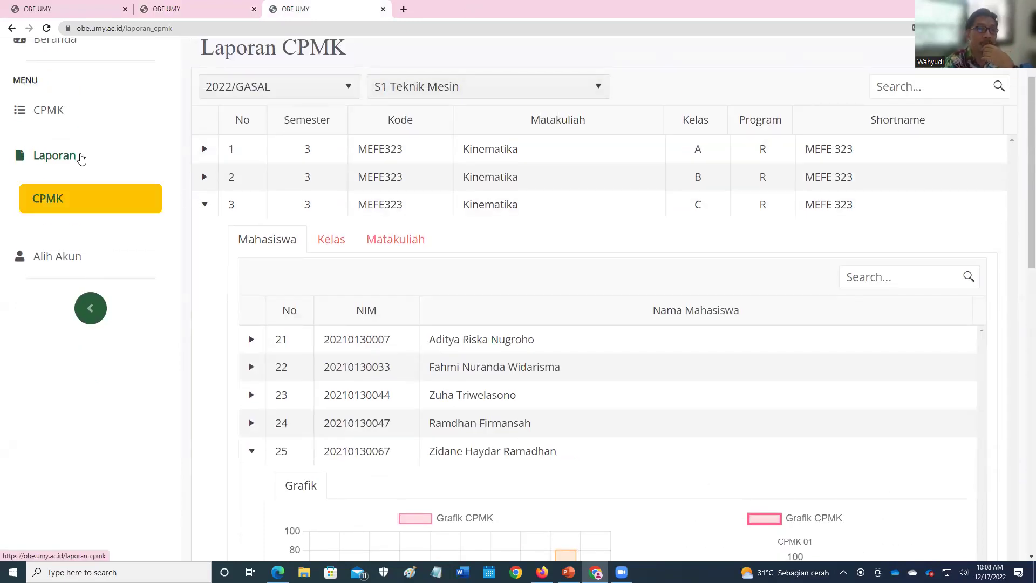
pyautogui.scroll(1, 81, 157)
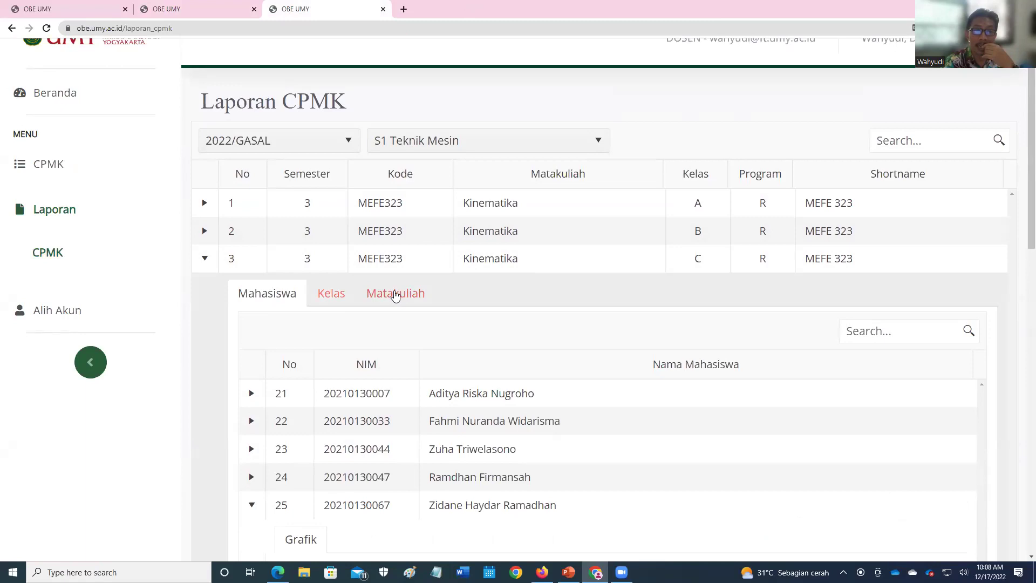
pyautogui.scroll(-3, 395, 295)
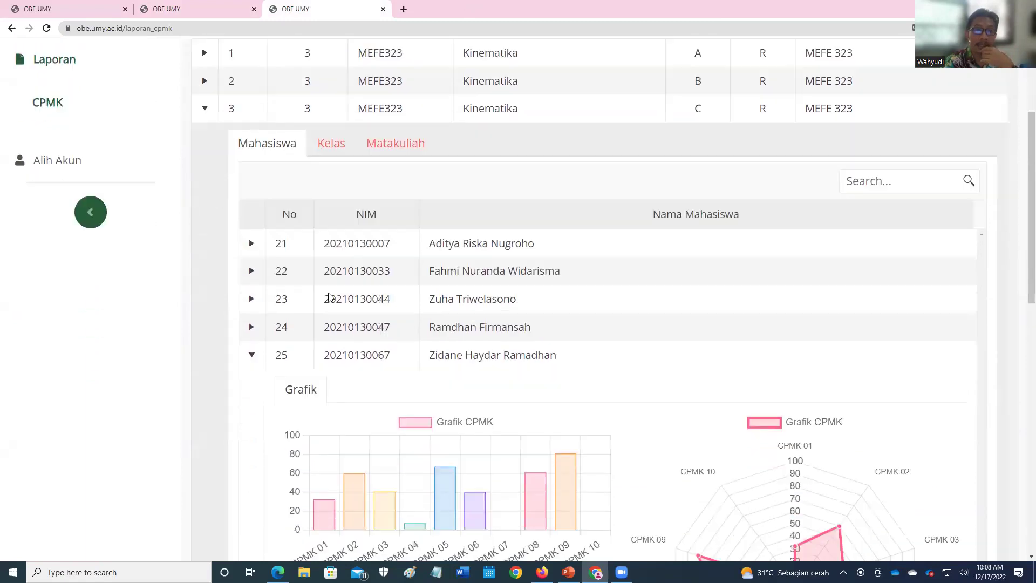
pyautogui.scroll(-2, 400, 301)
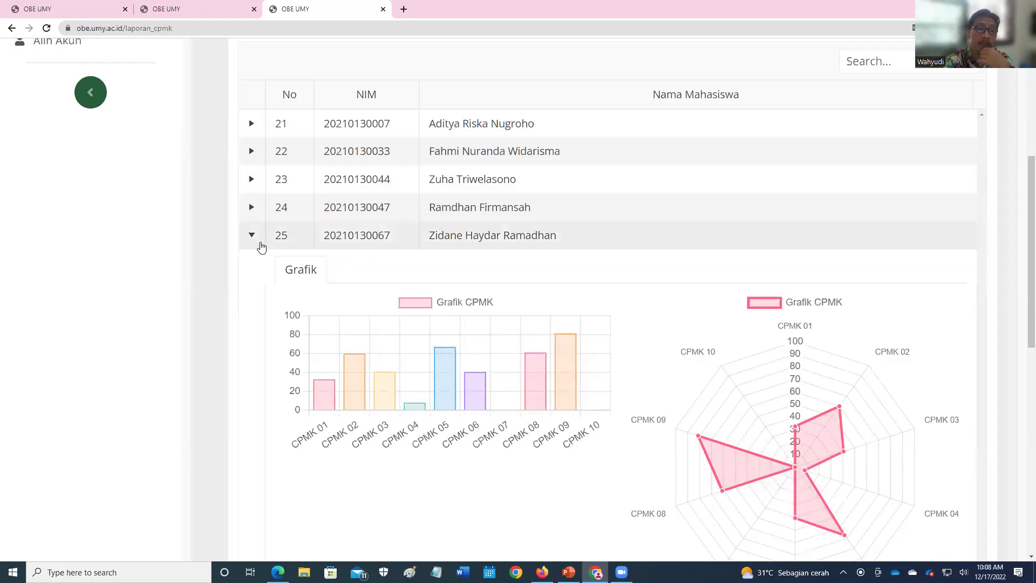
# Expand the CPMK charts of student 24 in Kinematika class C and compare them with those of student 25
pyautogui.click(251, 208)
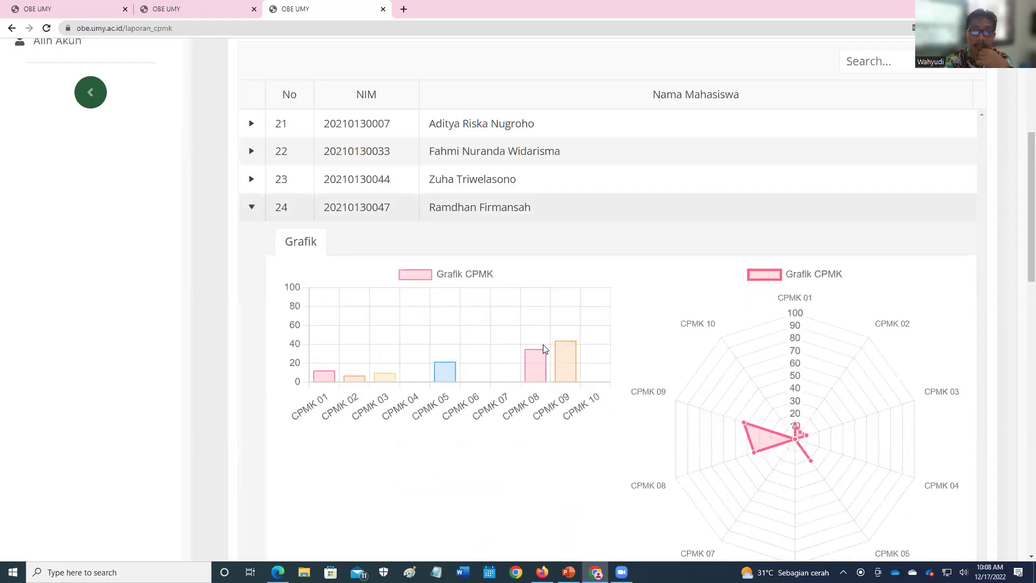
pyautogui.scroll(-5, 546, 340)
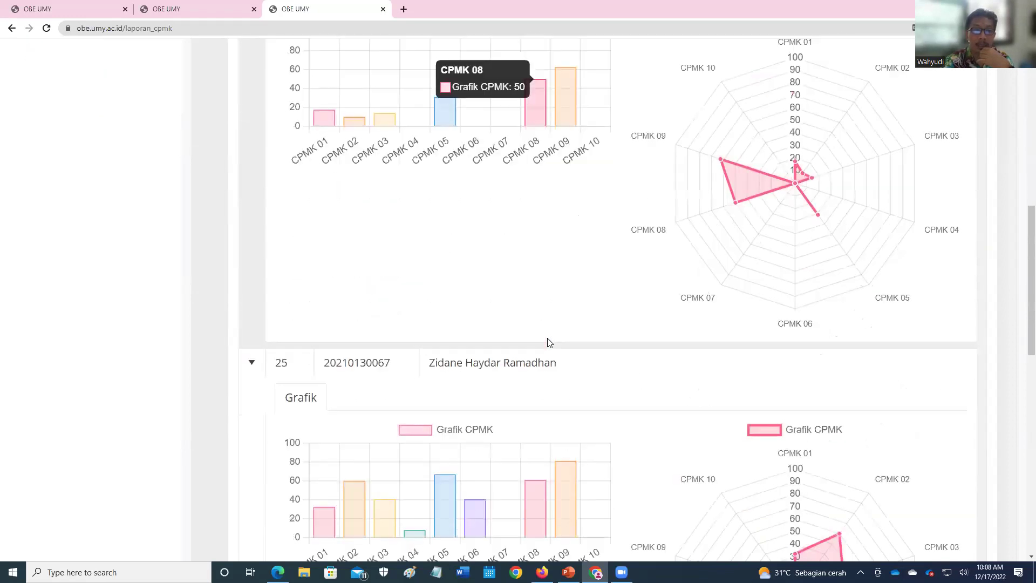
pyautogui.scroll(-1, 548, 343)
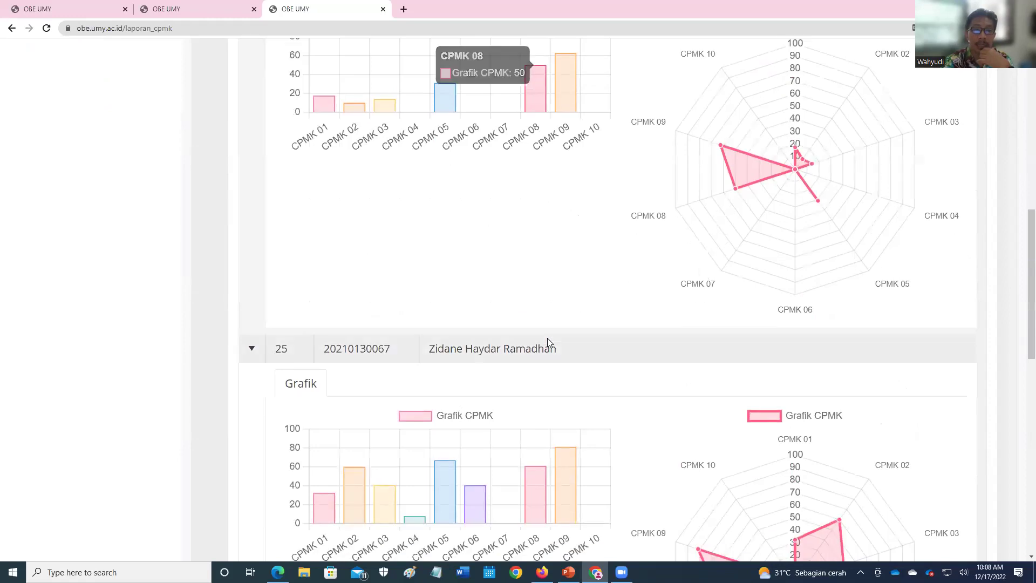
pyautogui.scroll(-2, 548, 338)
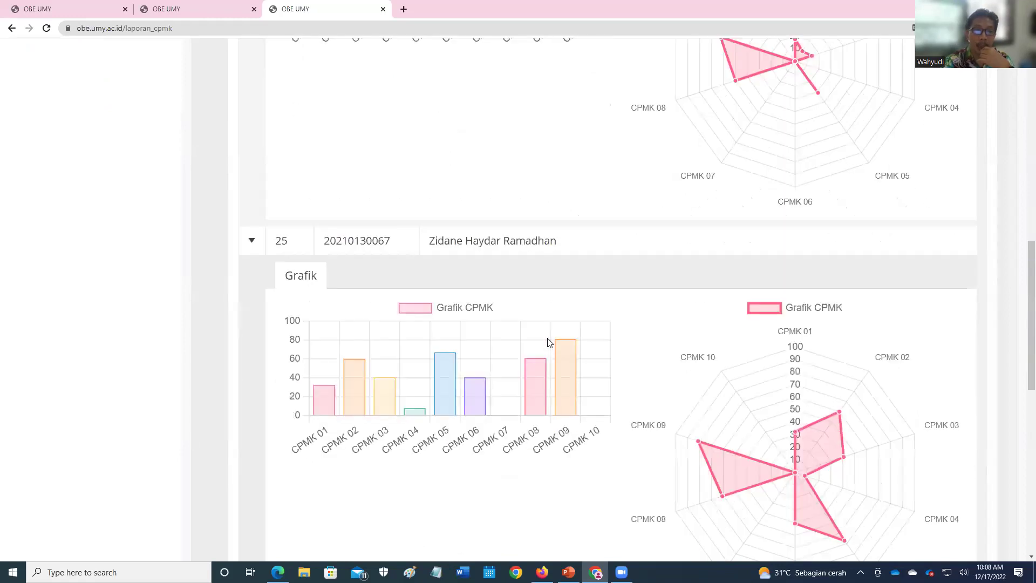
pyautogui.scroll(5, 548, 342)
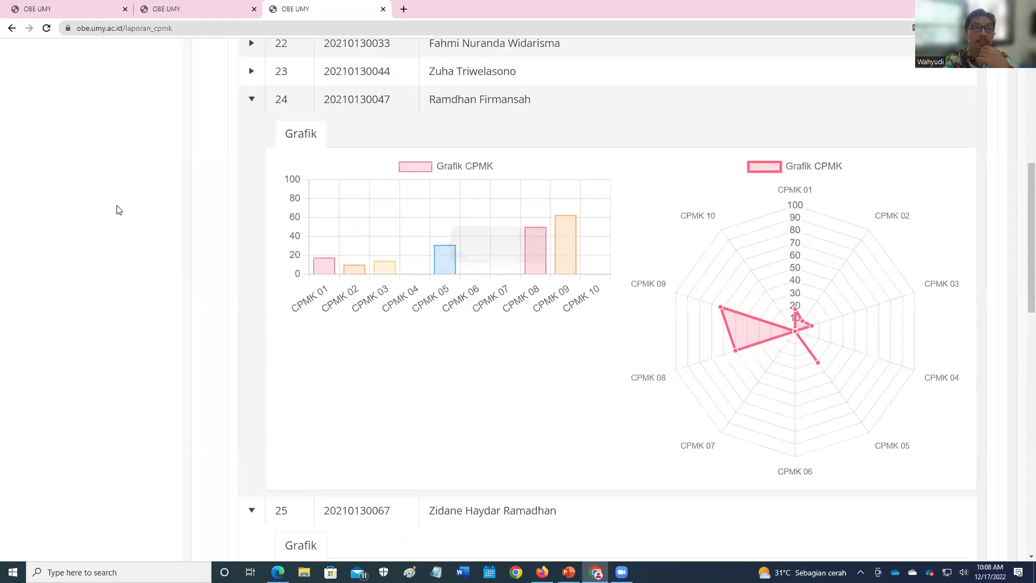
pyautogui.scroll(1, 194, 169)
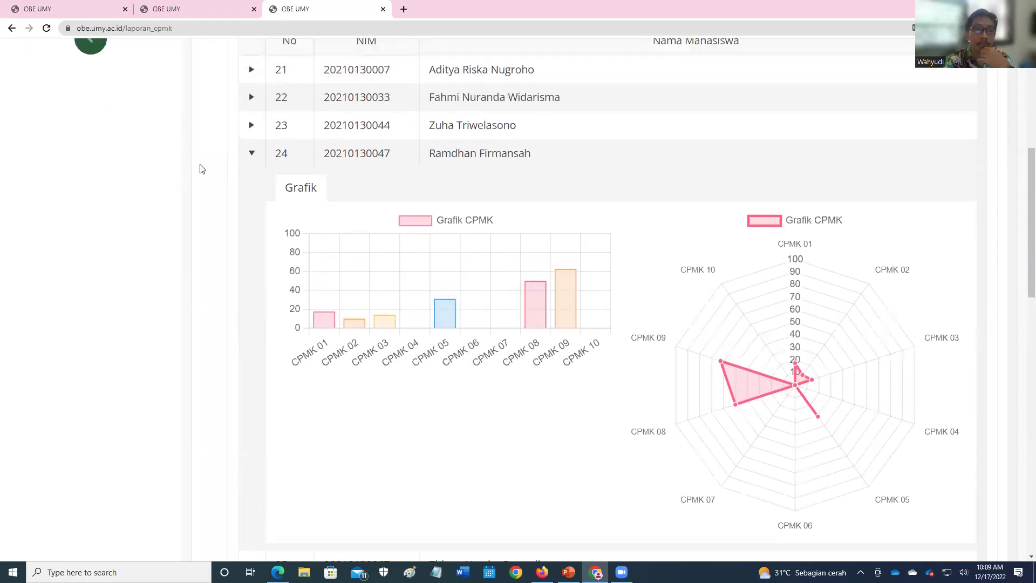
# Expand student 23 in Kinematika class C to view the CPMK bar and radar charts
pyautogui.click(252, 127)
pyautogui.moveTo(542, 287)
pyautogui.scroll(1, 302, 216)
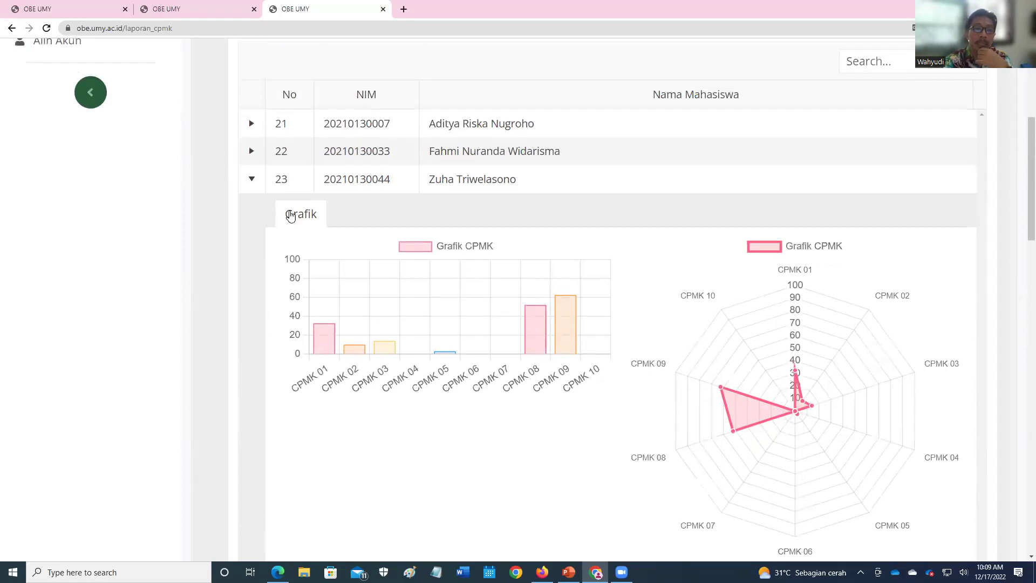
pyautogui.scroll(3, 312, 211)
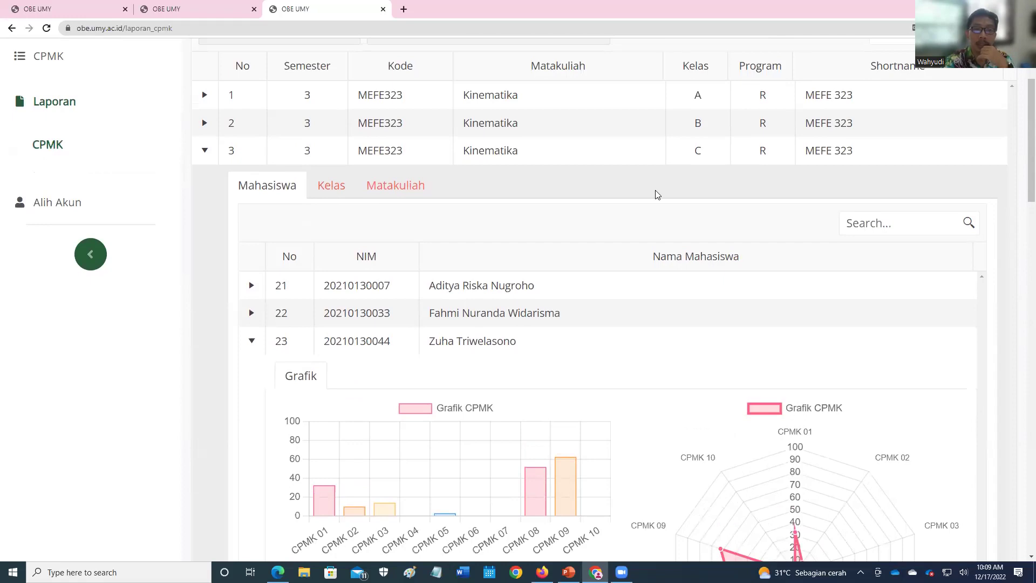
# Show the class-level (Kelas) CPMK charts for Kinematika class C and class B, and compare the two classes
pyautogui.click(342, 189)
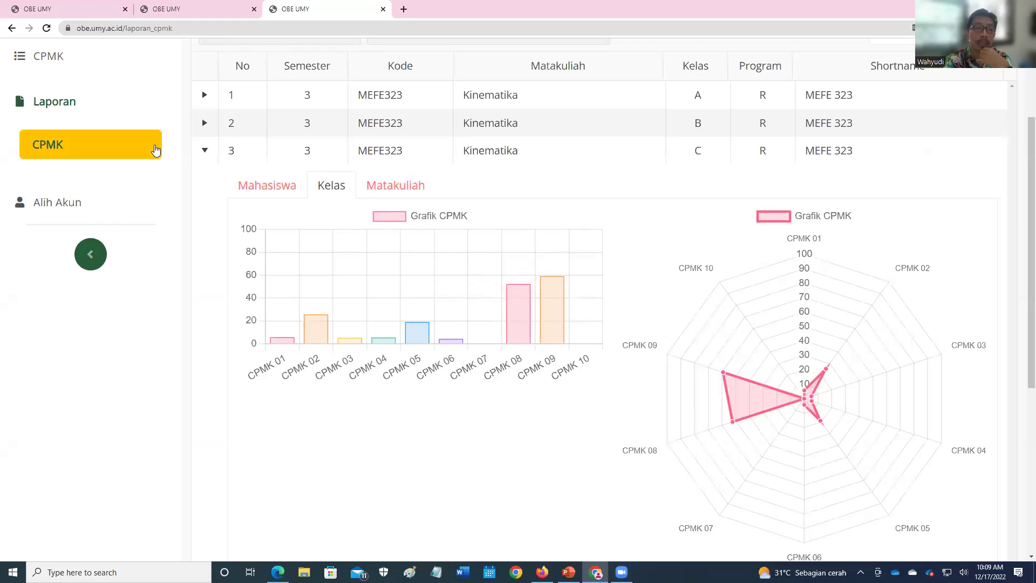
pyautogui.click(241, 135)
pyautogui.click(332, 157)
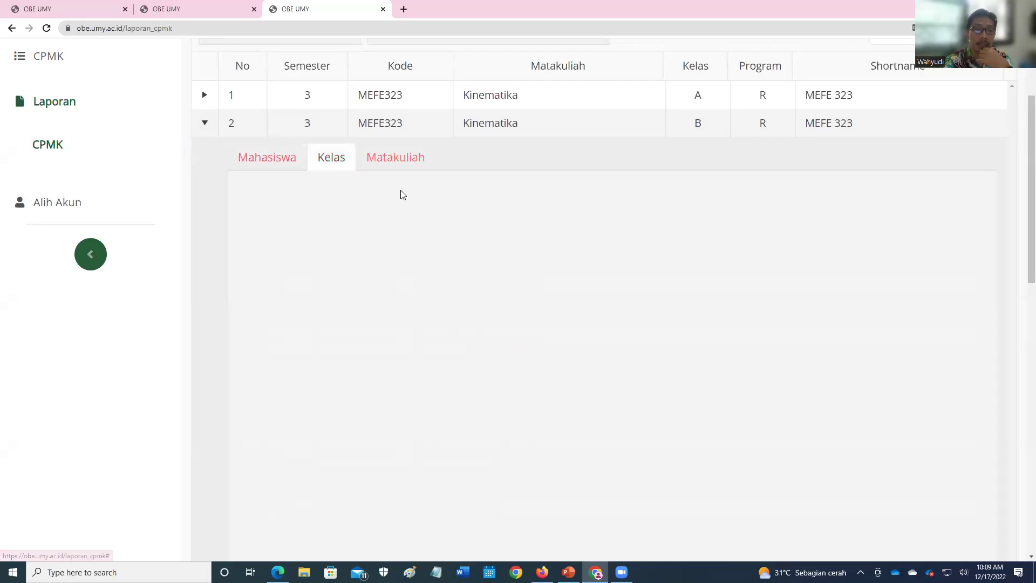
pyautogui.scroll(-3, 486, 189)
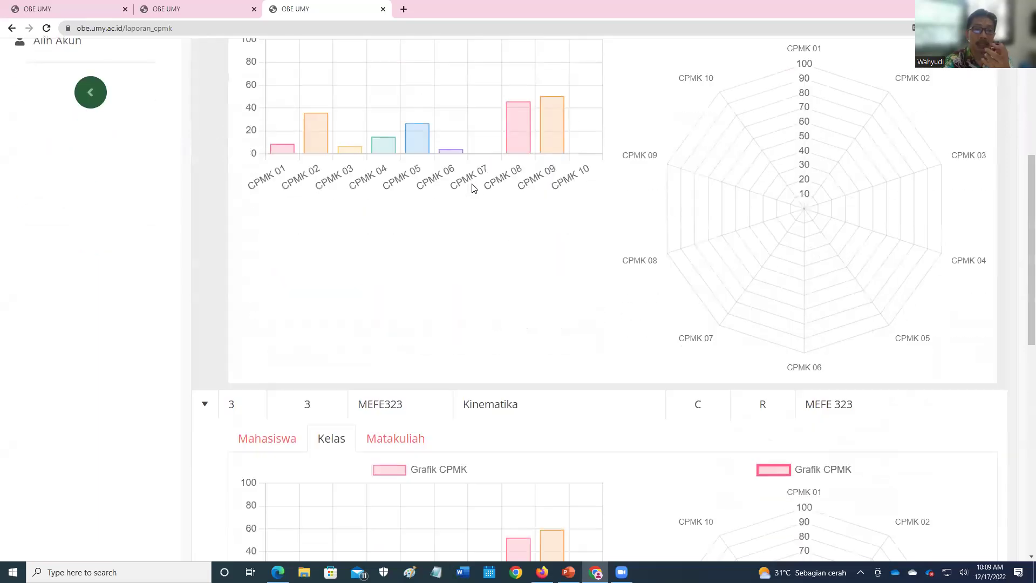
pyautogui.scroll(-2, 444, 193)
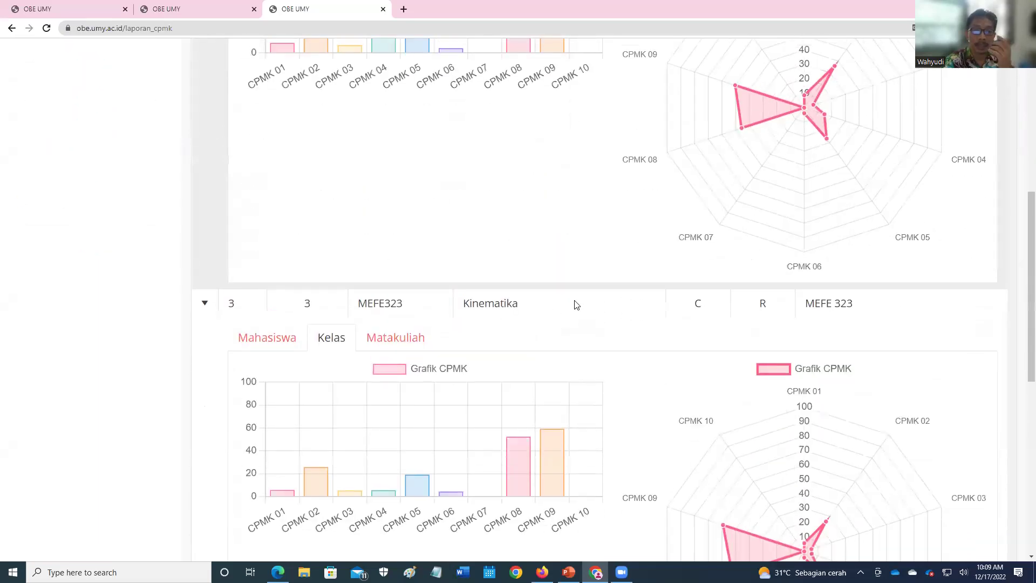
pyautogui.scroll(5, 576, 303)
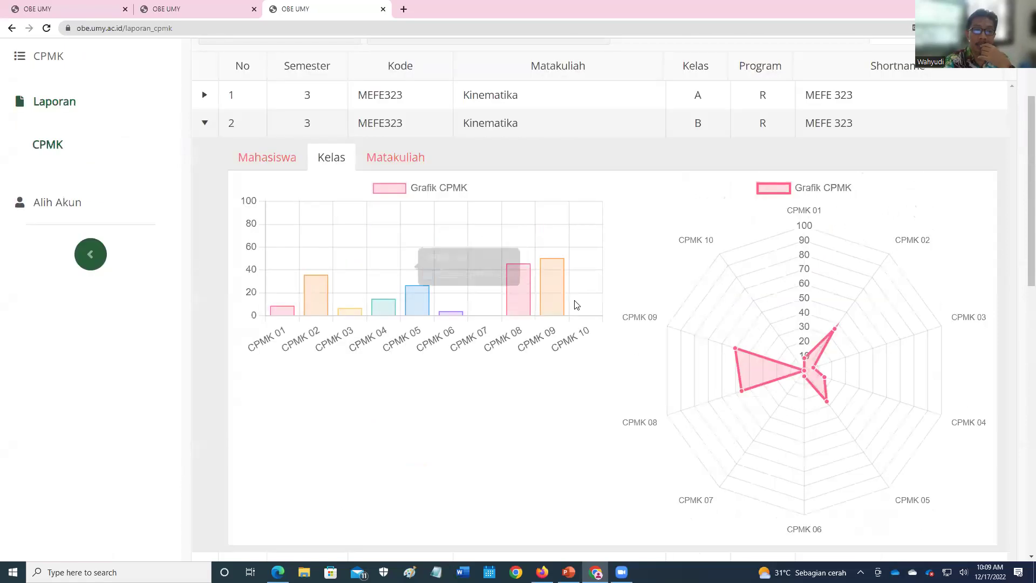
pyautogui.scroll(-2, 575, 303)
pyautogui.scroll(-3, 575, 303)
pyautogui.scroll(4, 575, 304)
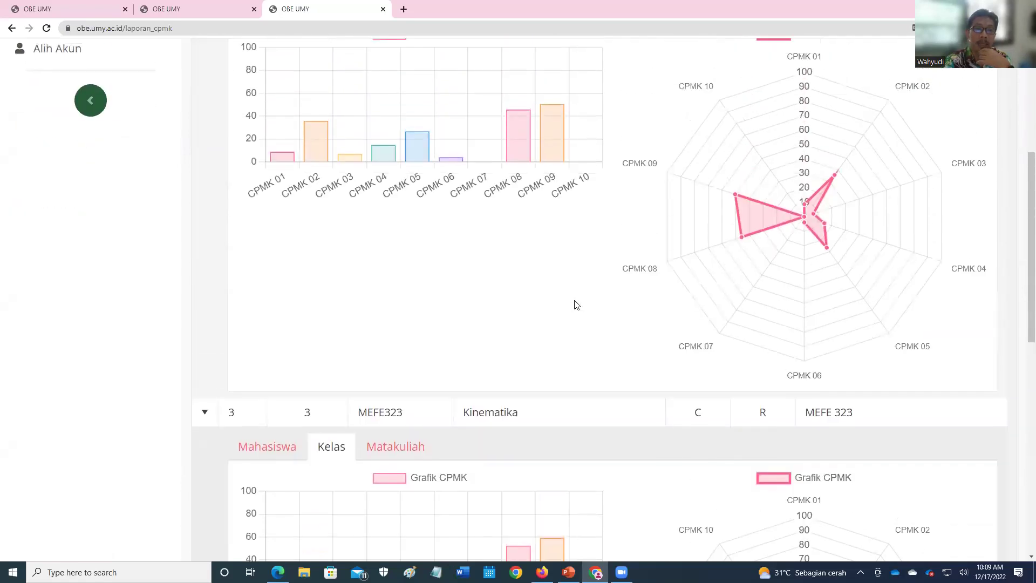
pyautogui.scroll(1, 398, 116)
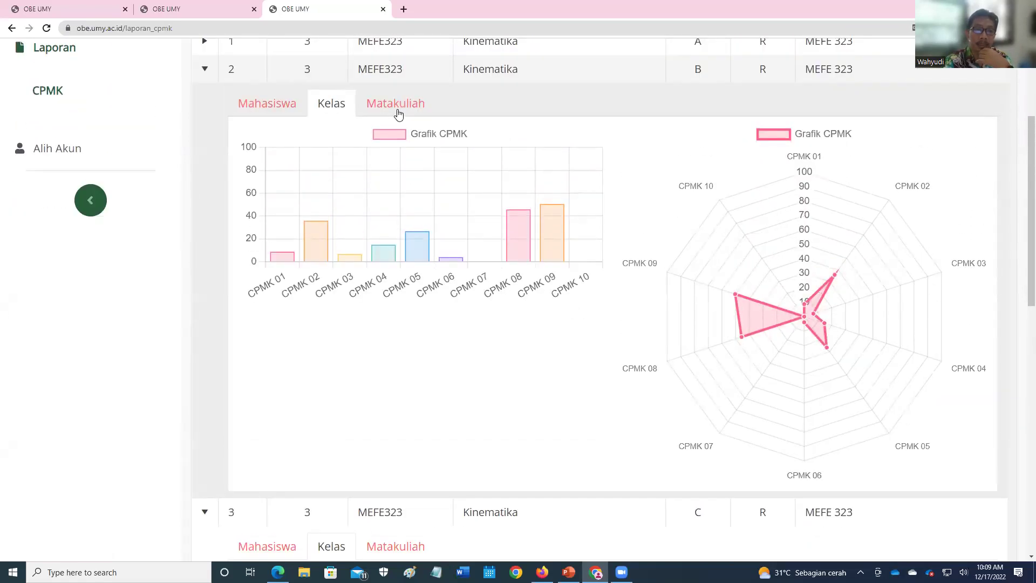
# Show the course-level (Matakuliah) CPMK charts under Kinematika class B
pyautogui.click(398, 114)
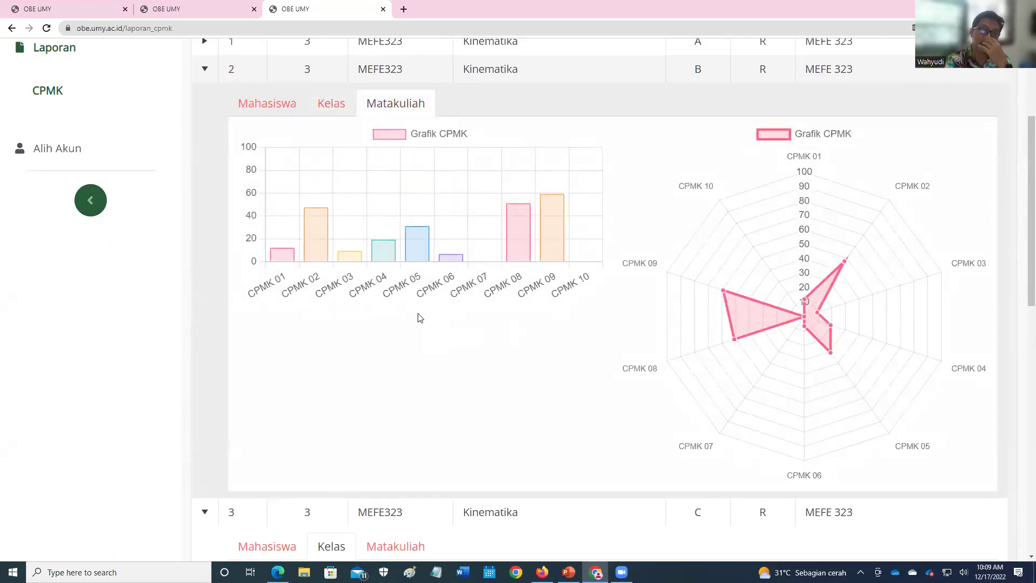
pyautogui.scroll(2, 420, 318)
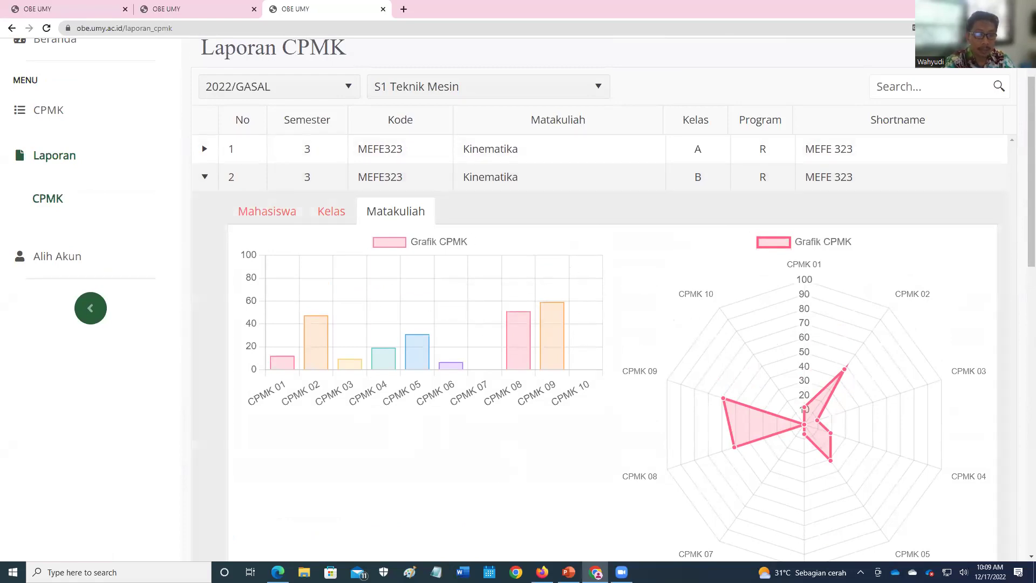
# Switch to the Laporan CPL page in Microsoft Edge, and expand and collapse the Alih Akun role list
pyautogui.moveTo(277, 573)
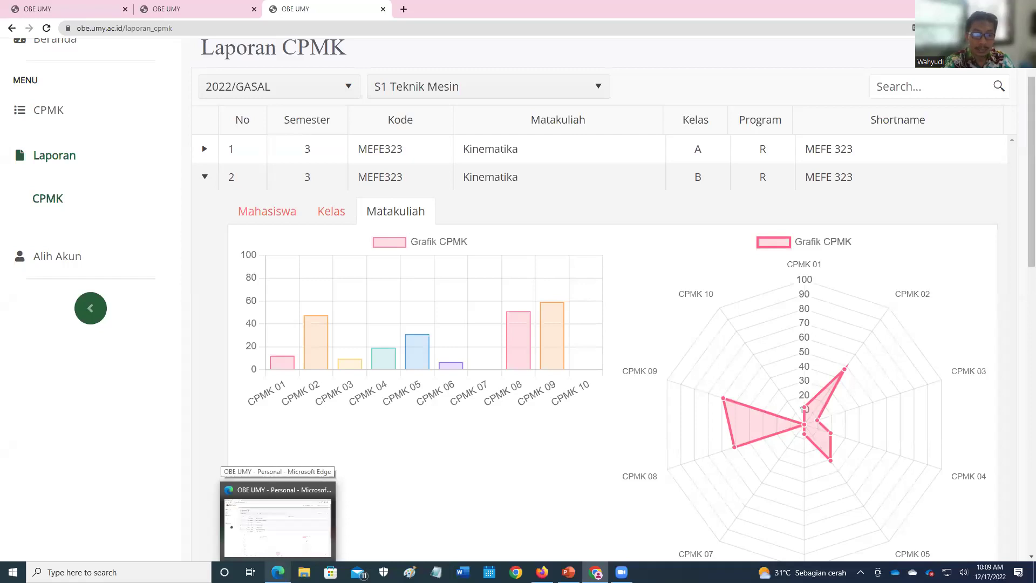
pyautogui.click(278, 521)
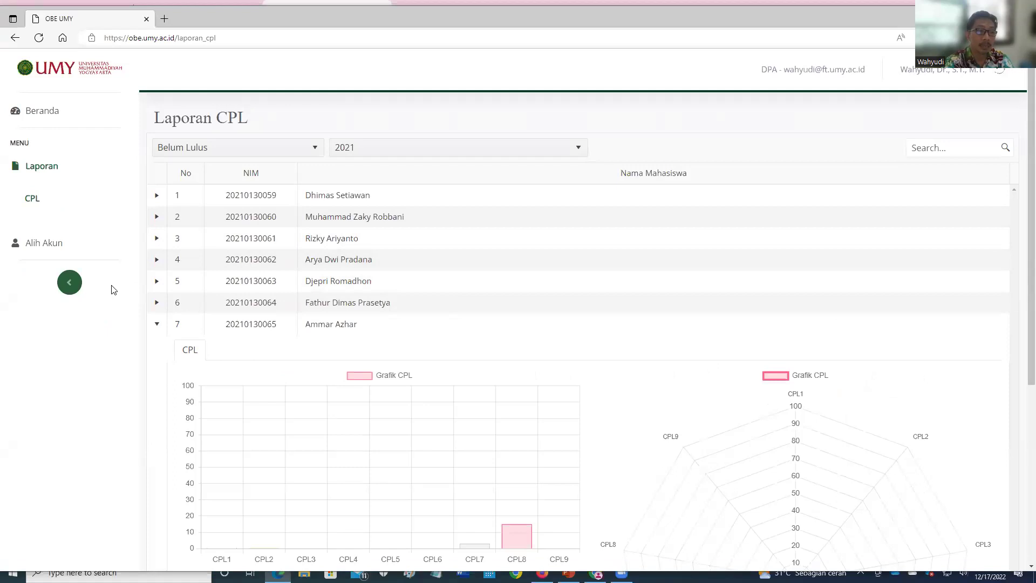
pyautogui.click(52, 248)
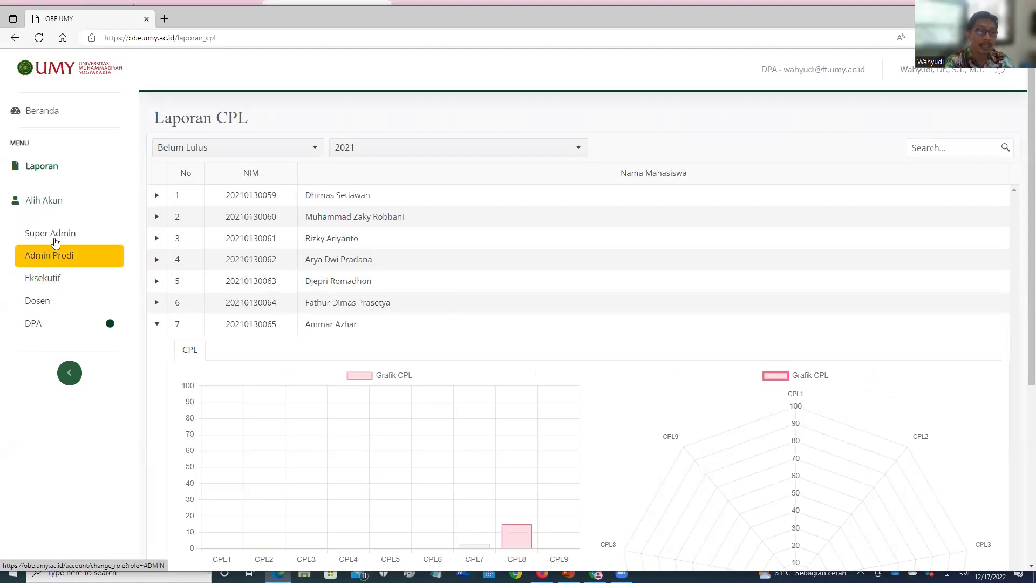
pyautogui.click(36, 201)
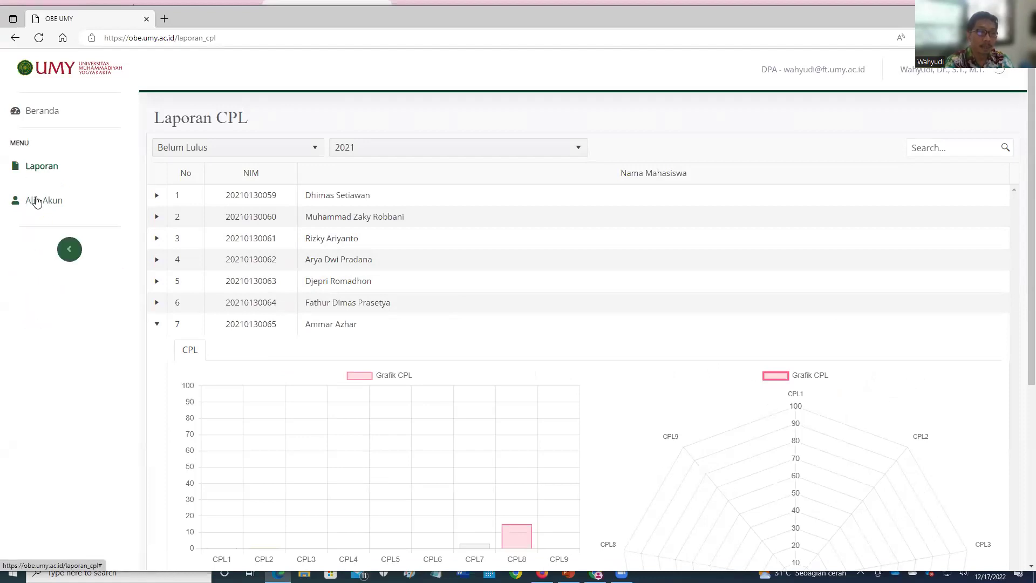
# Examine the CPL bar and radar charts of student 7 in the 2021 Belum Lulus list
pyautogui.scroll(-3, 524, 326)
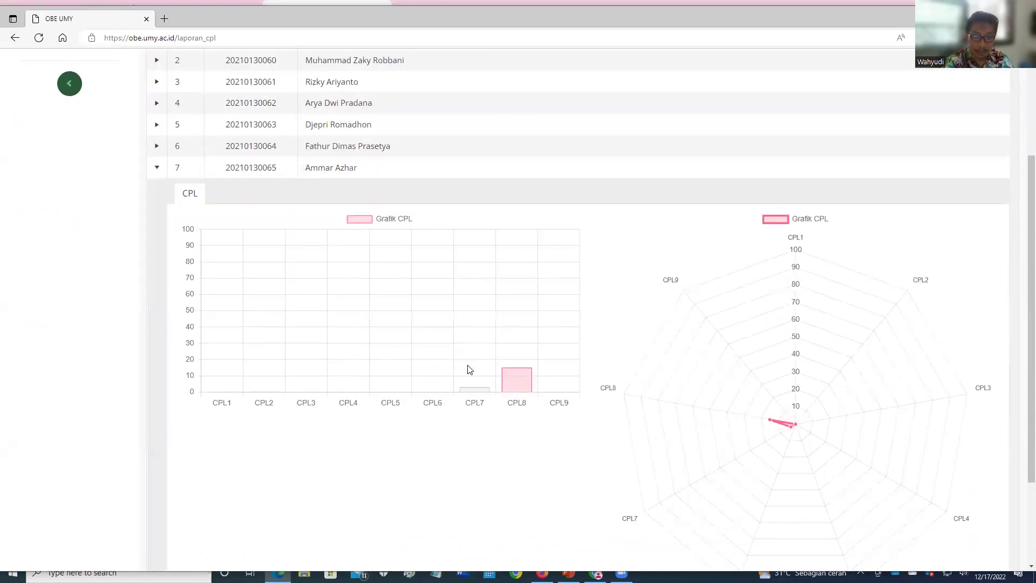
pyautogui.scroll(2, 300, 200)
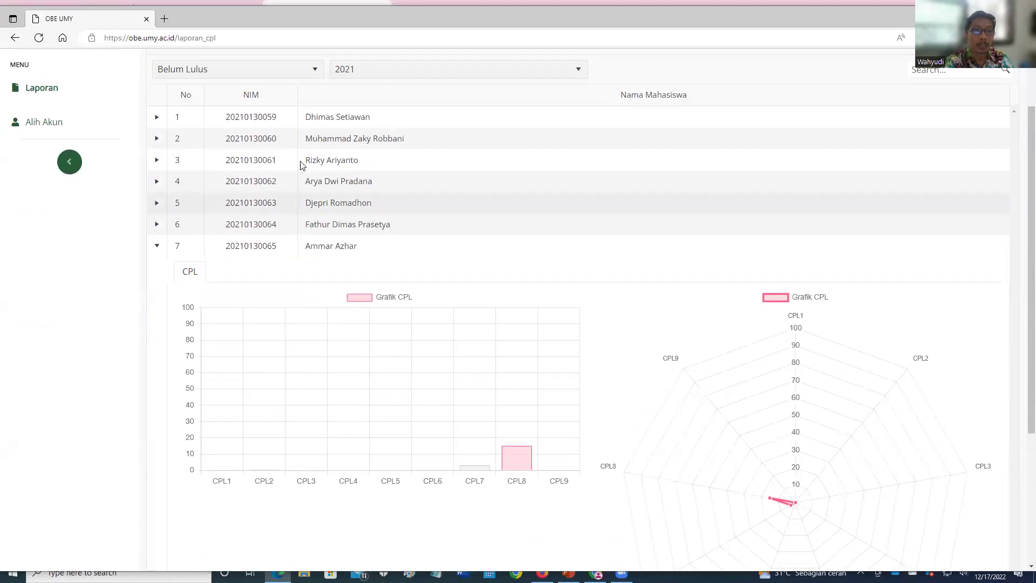
# Expand student 6 in the 2021 Belum Lulus list and examine that student's CPL charts, including the CPL8 bar
pyautogui.click(447, 79)
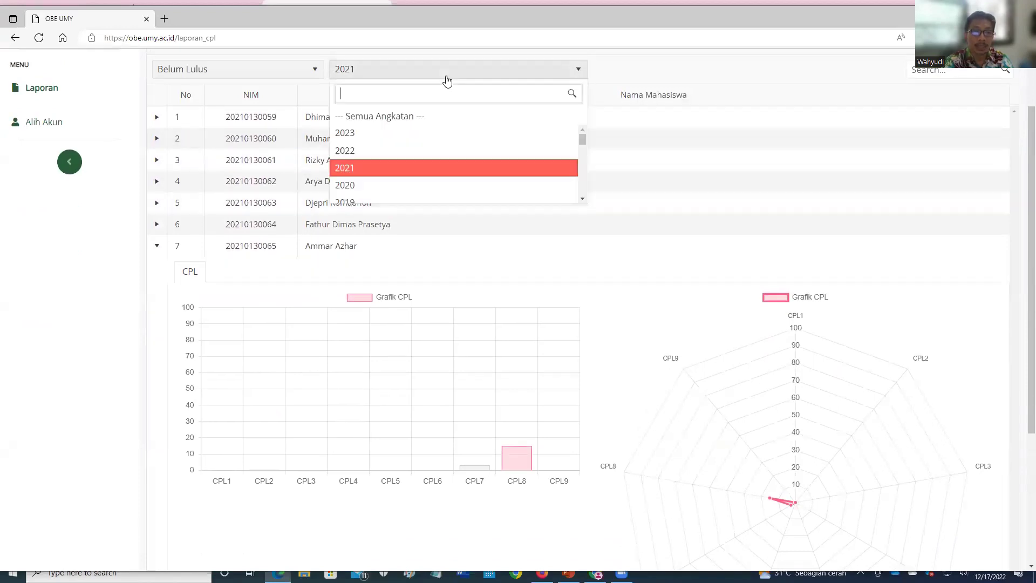
pyautogui.click(173, 178)
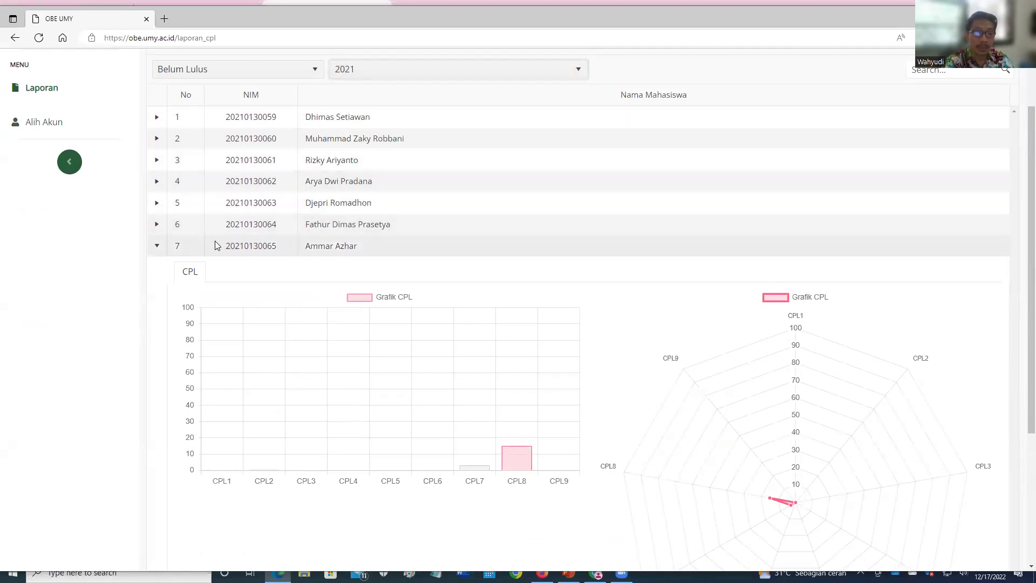
pyautogui.click(159, 229)
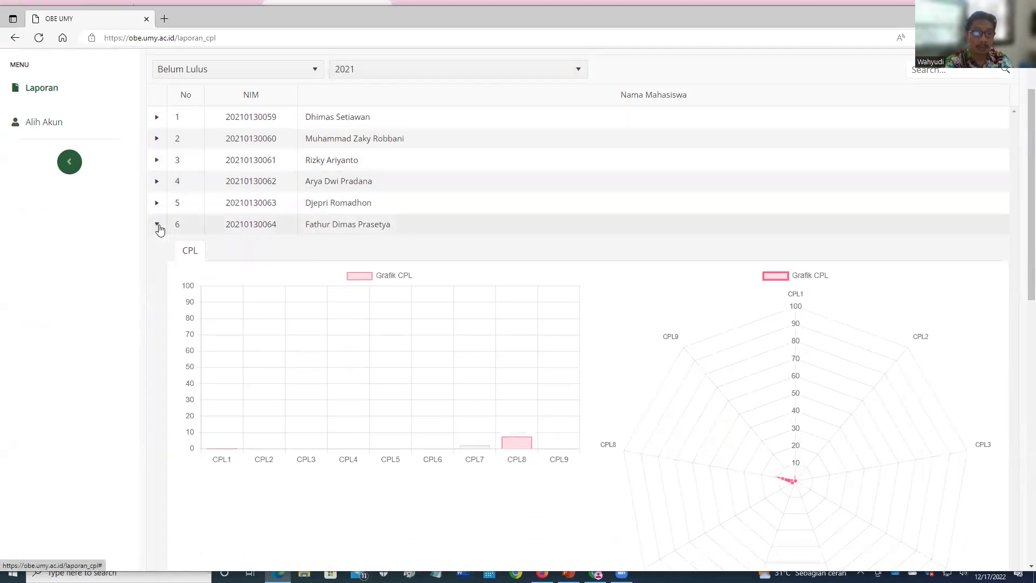
pyautogui.scroll(-2, 462, 367)
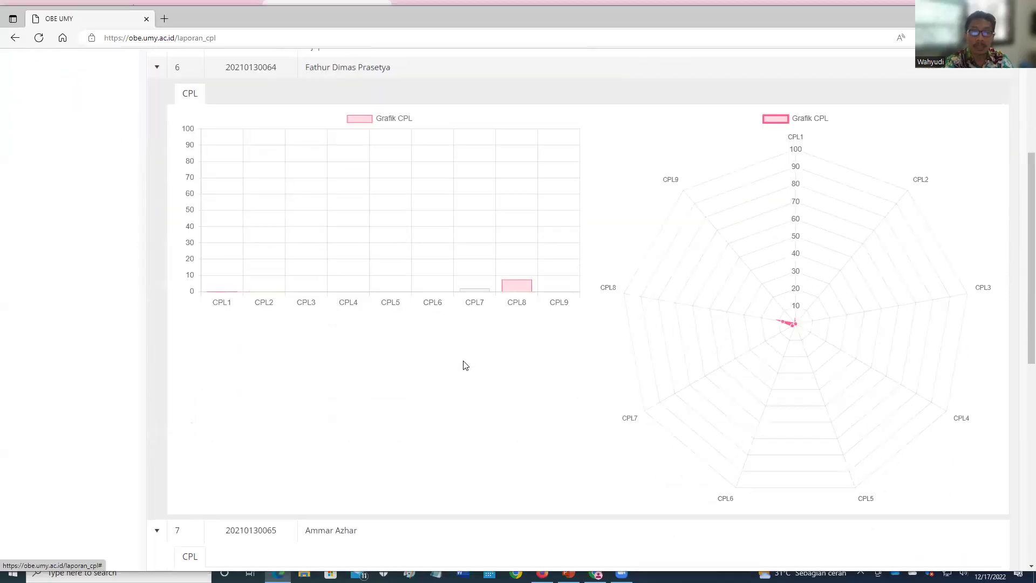
pyautogui.scroll(1, 488, 382)
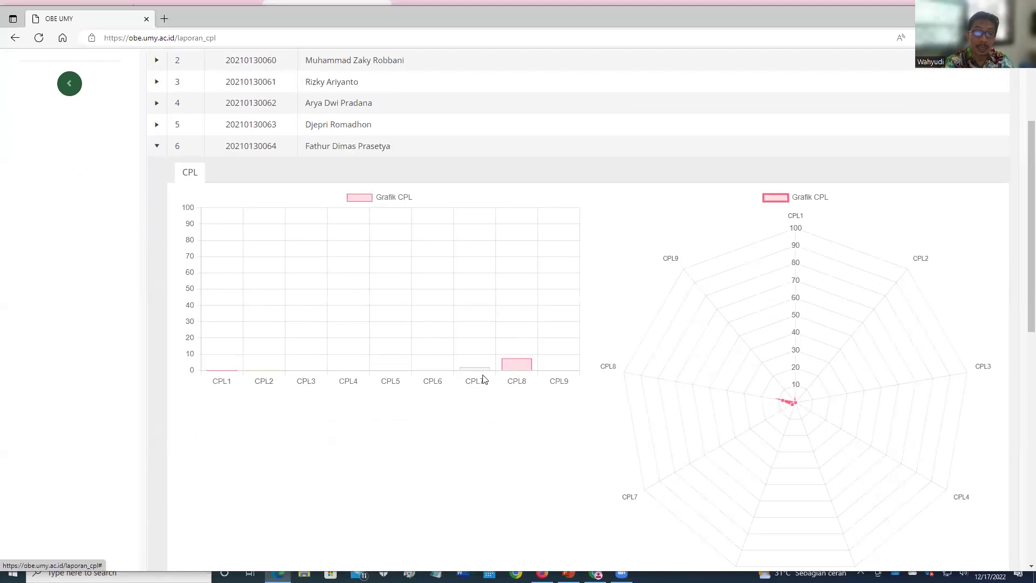
pyautogui.moveTo(483, 372)
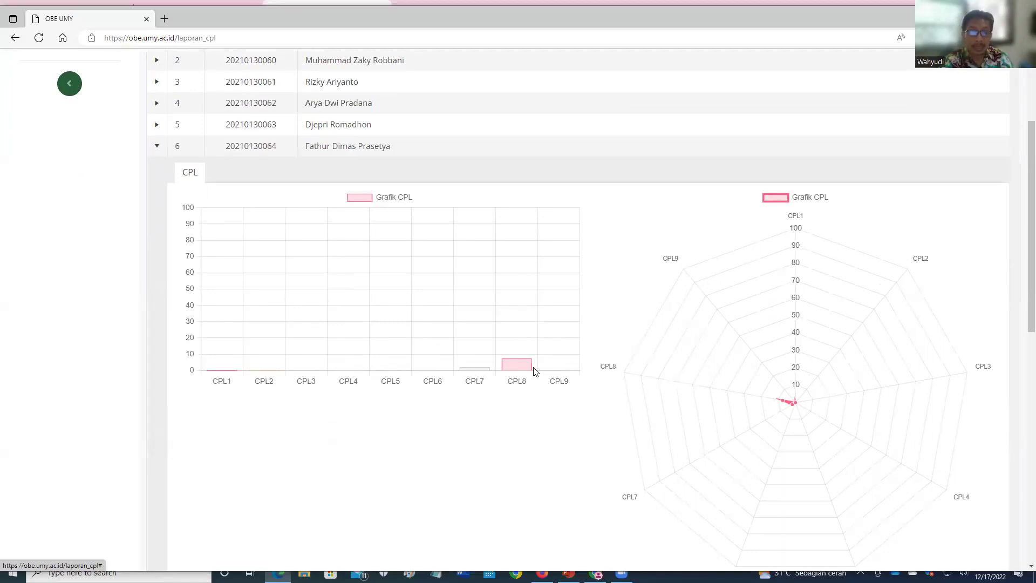
pyautogui.moveTo(523, 367)
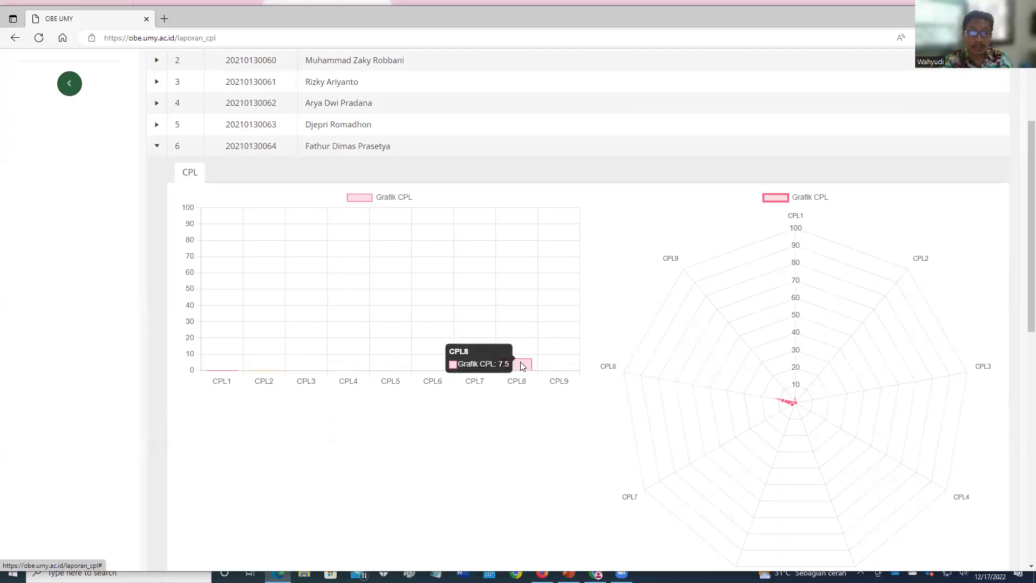
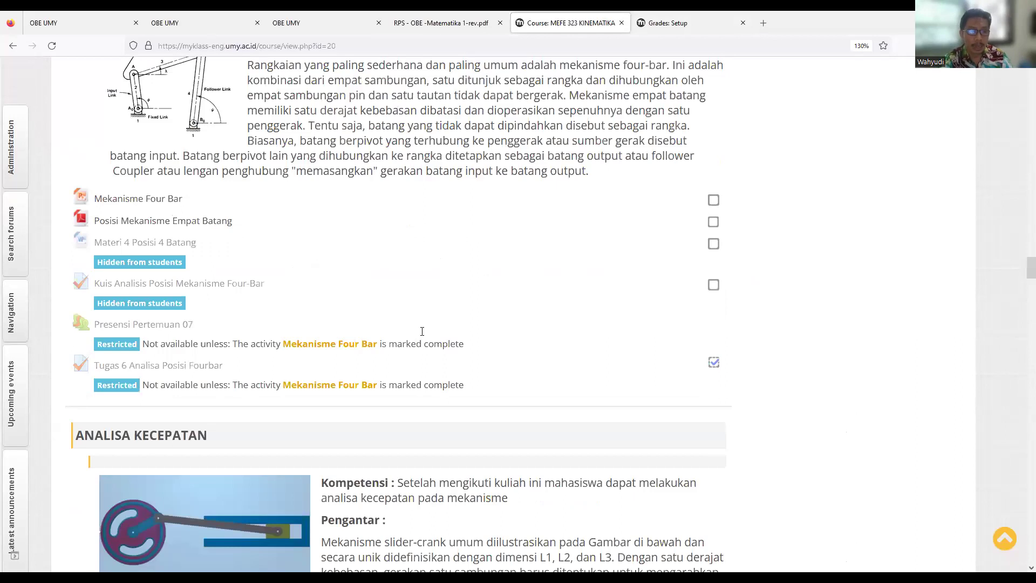
# Turn on editing for the MEFE 323 Kinematika course
pyautogui.scroll(5, 216, 361)
pyautogui.scroll(5, 157, 362)
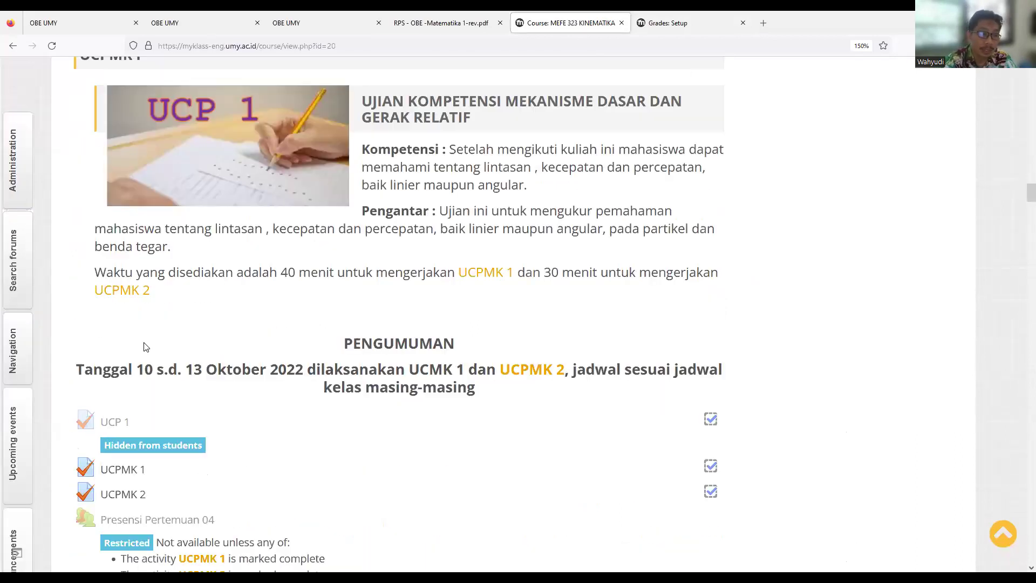
pyautogui.hotkey('ctrl', '+')
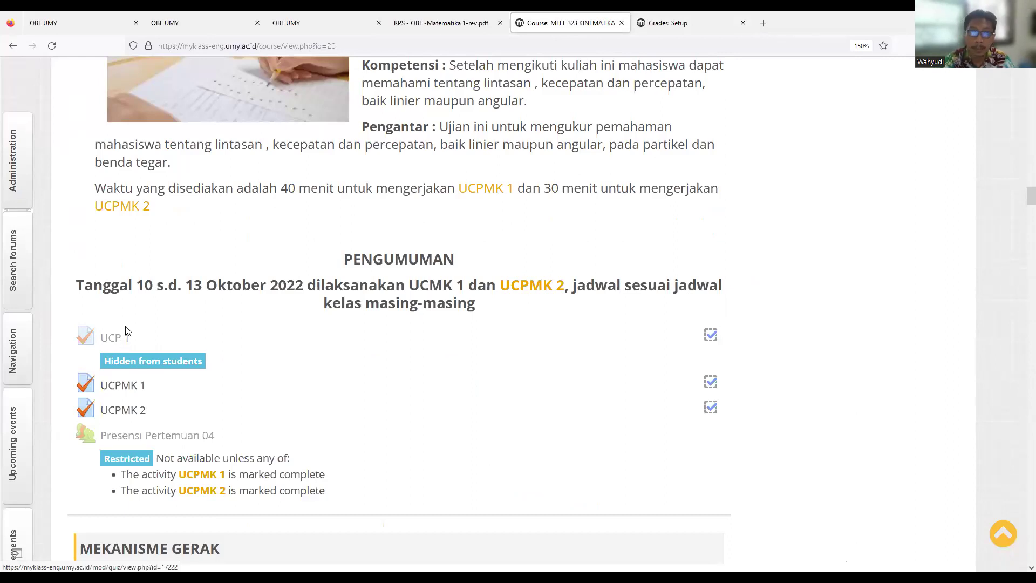
pyautogui.click(5, 176)
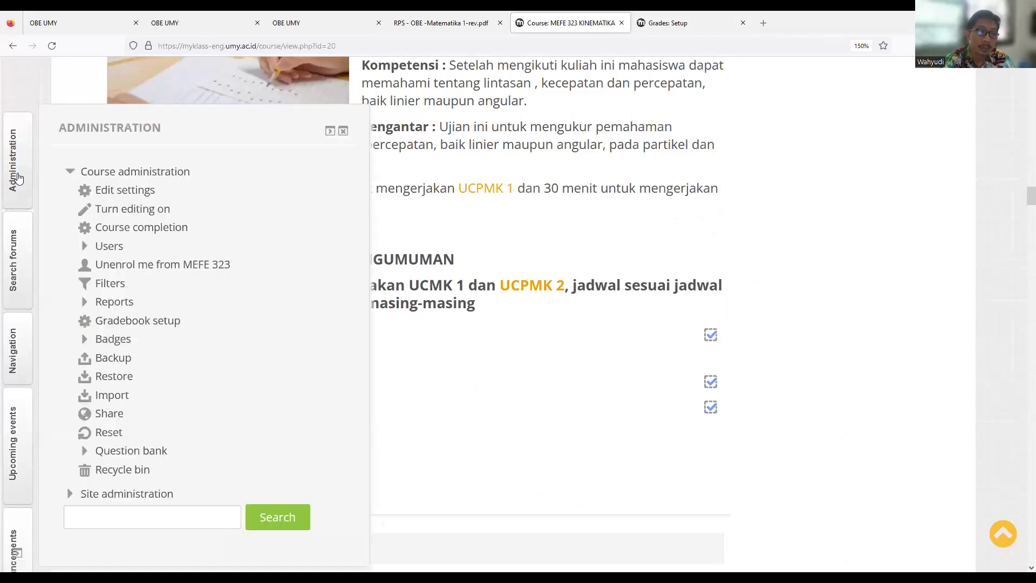
pyautogui.click(144, 215)
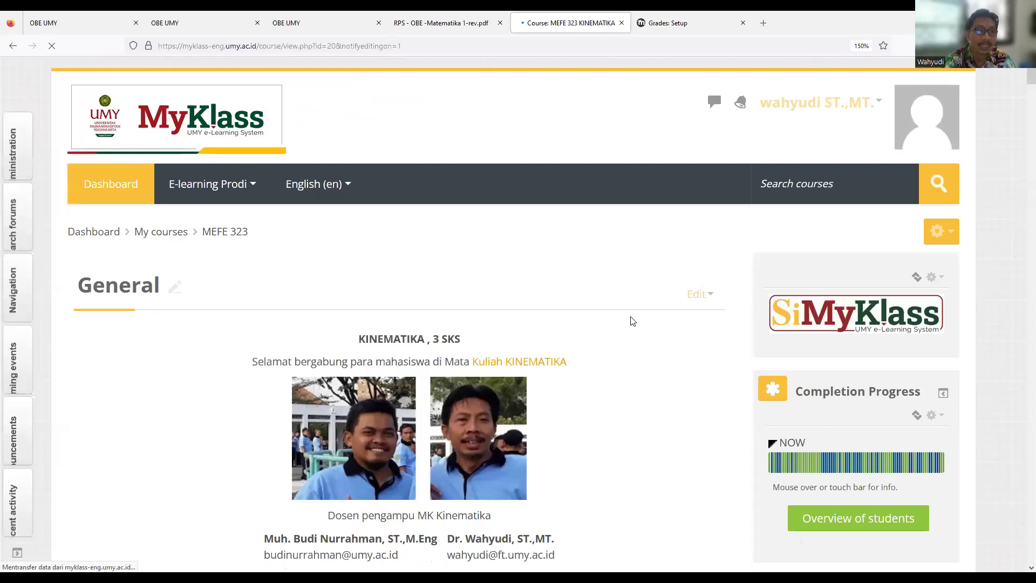
# Start adding a new Assignment activity to the UCPMK I section of the course
pyautogui.scroll(-5, 632, 320)
pyautogui.scroll(-10, 633, 321)
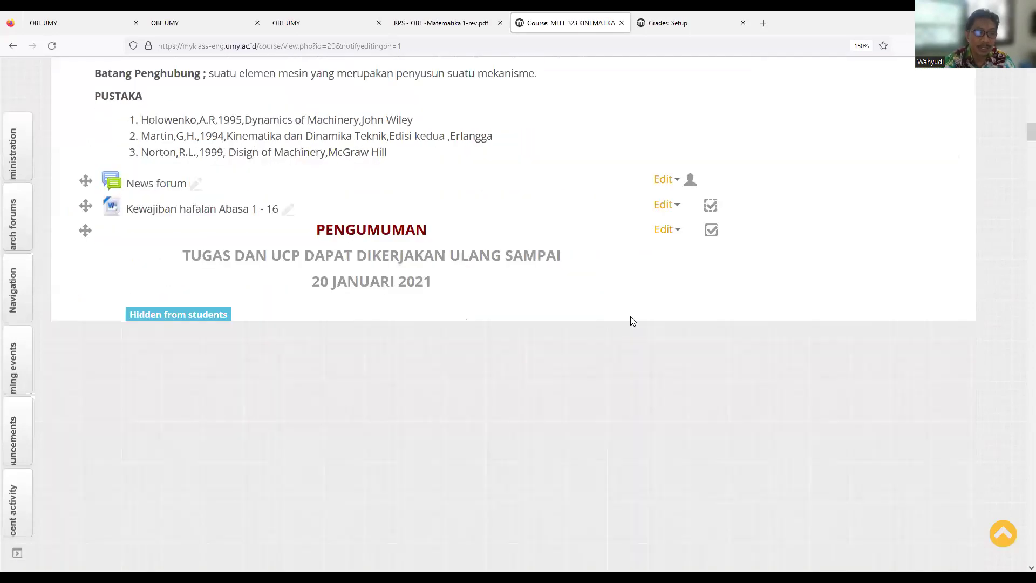
pyautogui.scroll(-7, 633, 321)
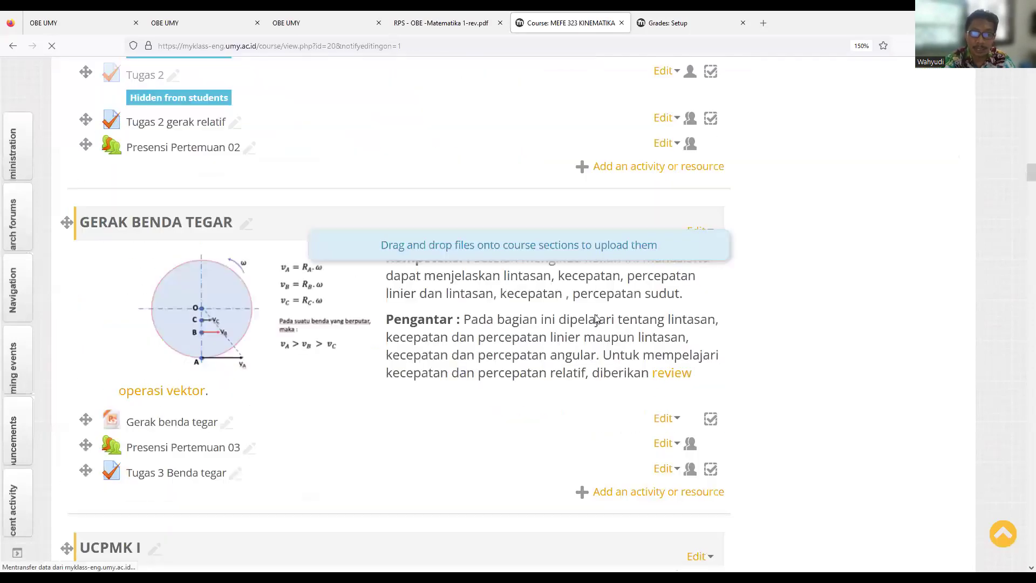
pyautogui.scroll(-7, 597, 319)
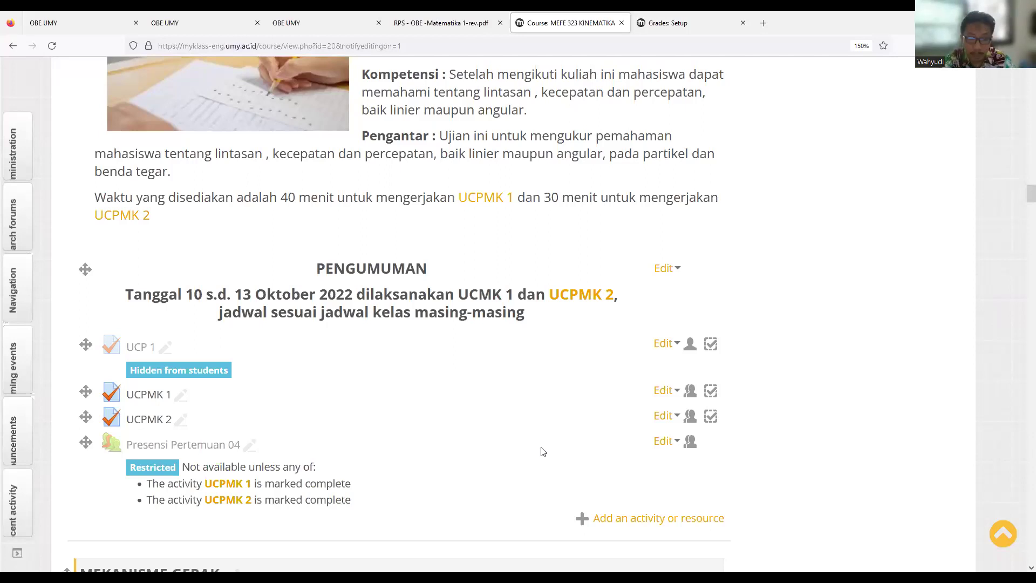
pyautogui.click(640, 520)
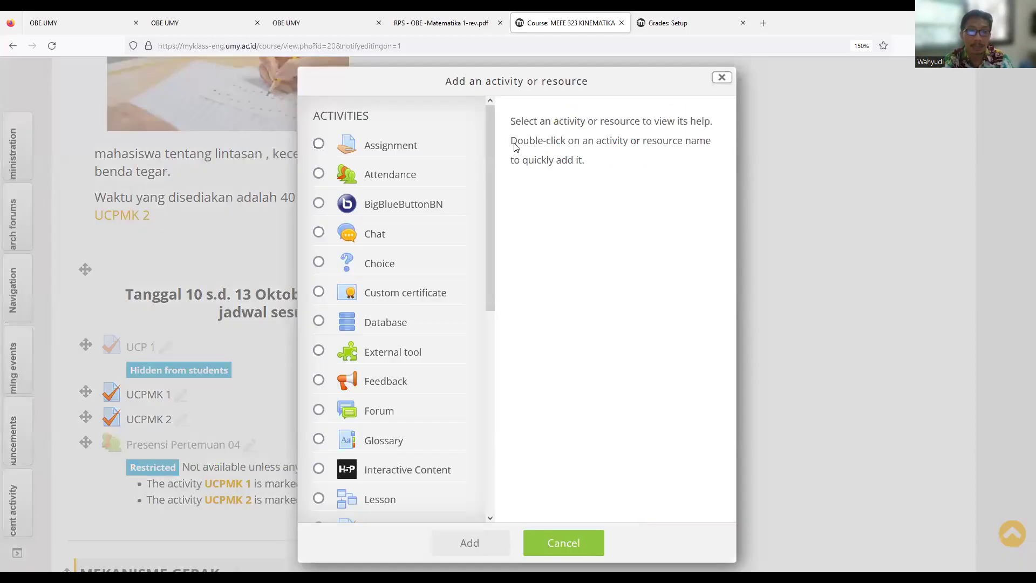
pyautogui.click(393, 146)
pyautogui.press('Return')
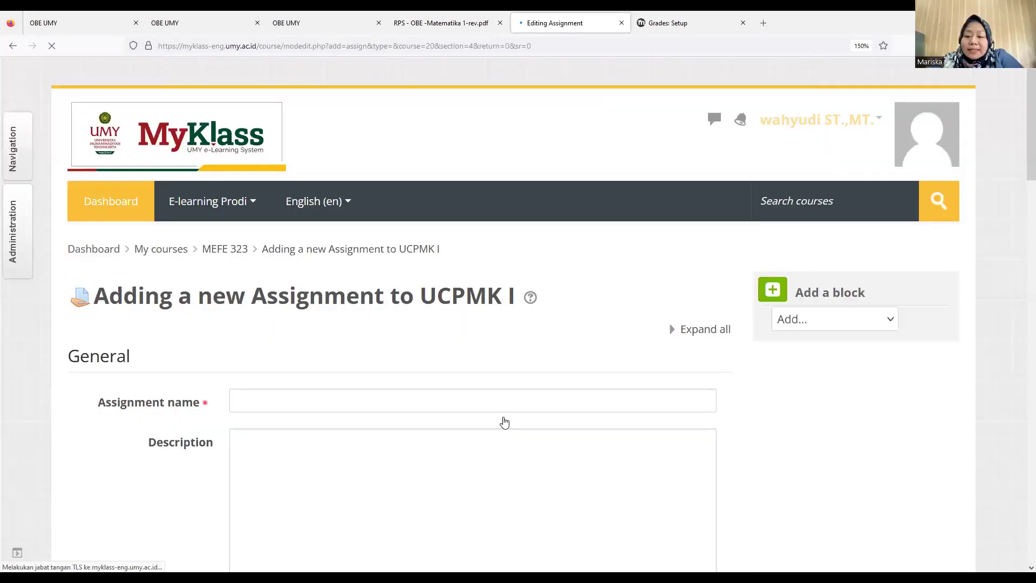
# Name the new assignment UCPMK1
pyautogui.scroll(-2, 474, 479)
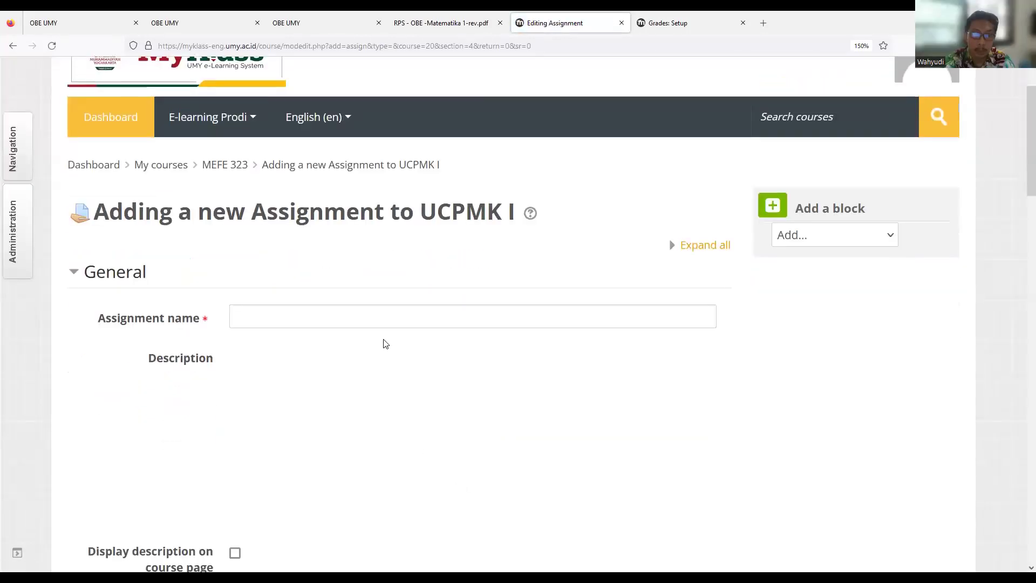
pyautogui.click(389, 317)
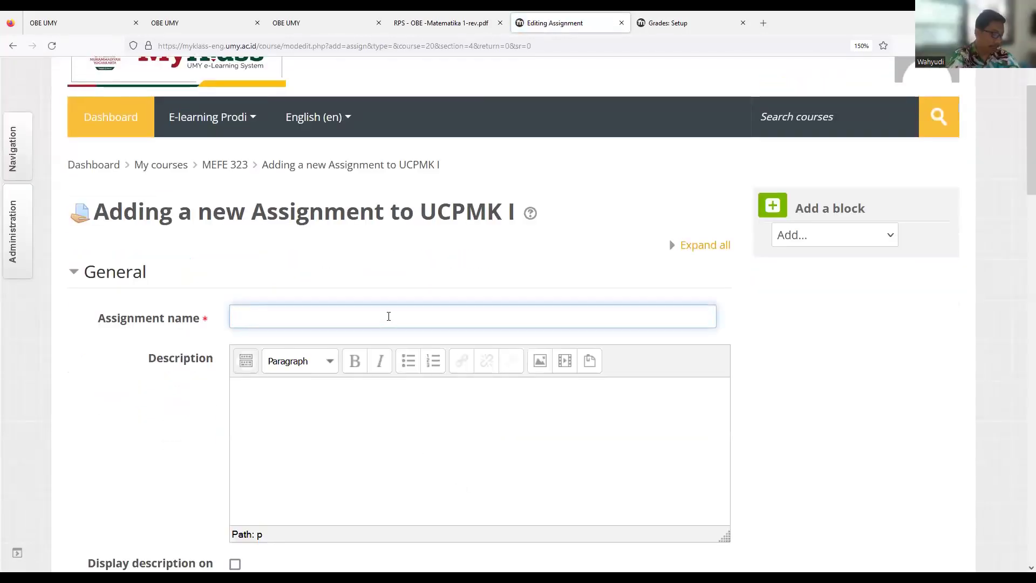
pyautogui.write('UC')
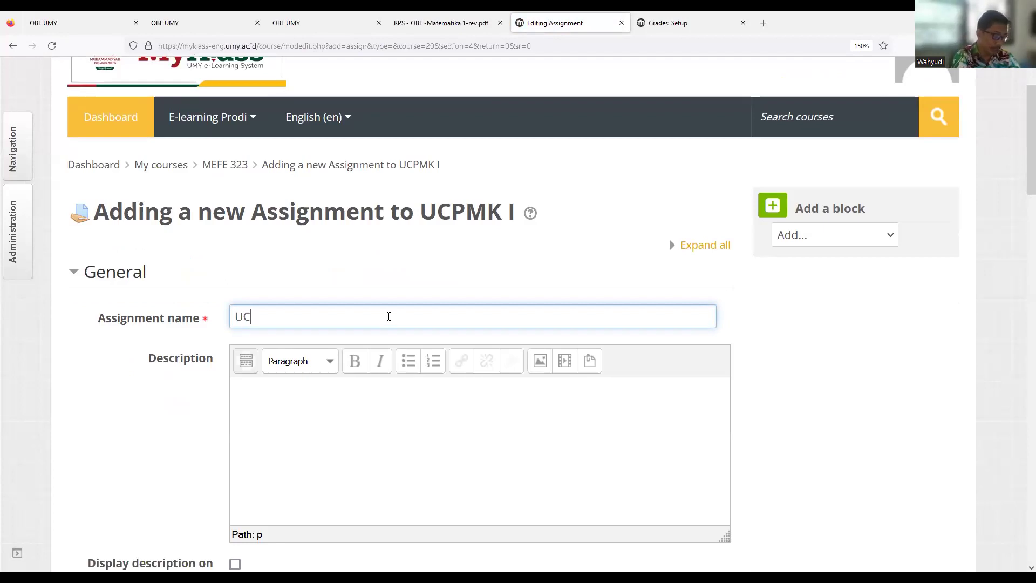
pyautogui.write('PMK1')
# Disable both the Online text and File submissions submission types for the assignment
pyautogui.scroll(-7, 388, 316)
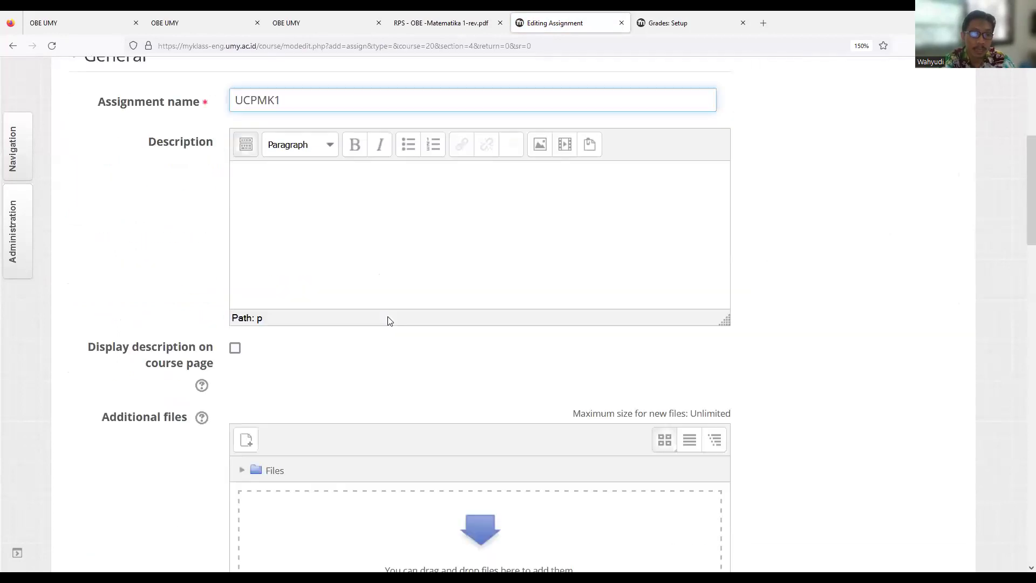
pyautogui.scroll(-4, 389, 324)
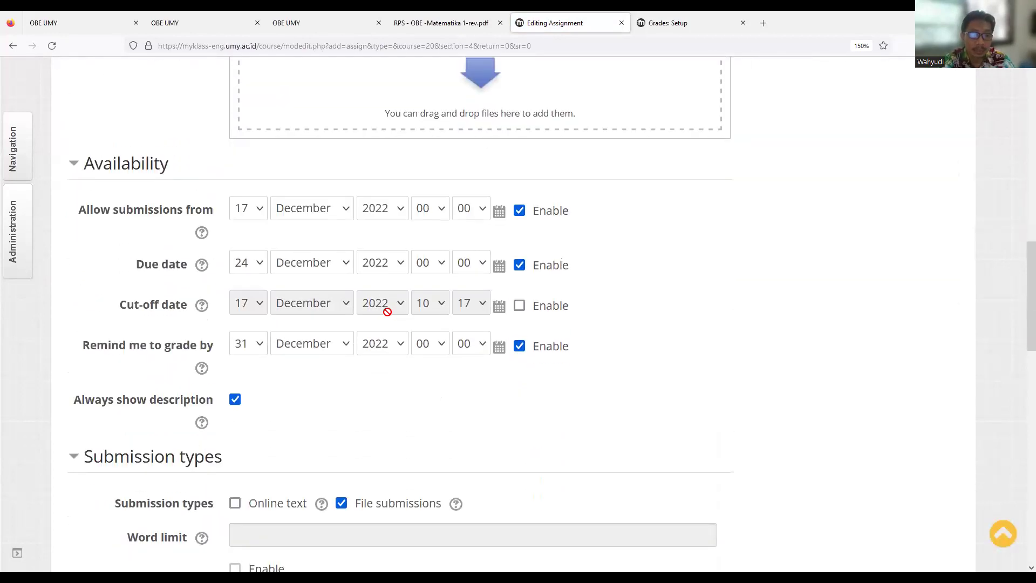
pyautogui.scroll(-4, 386, 316)
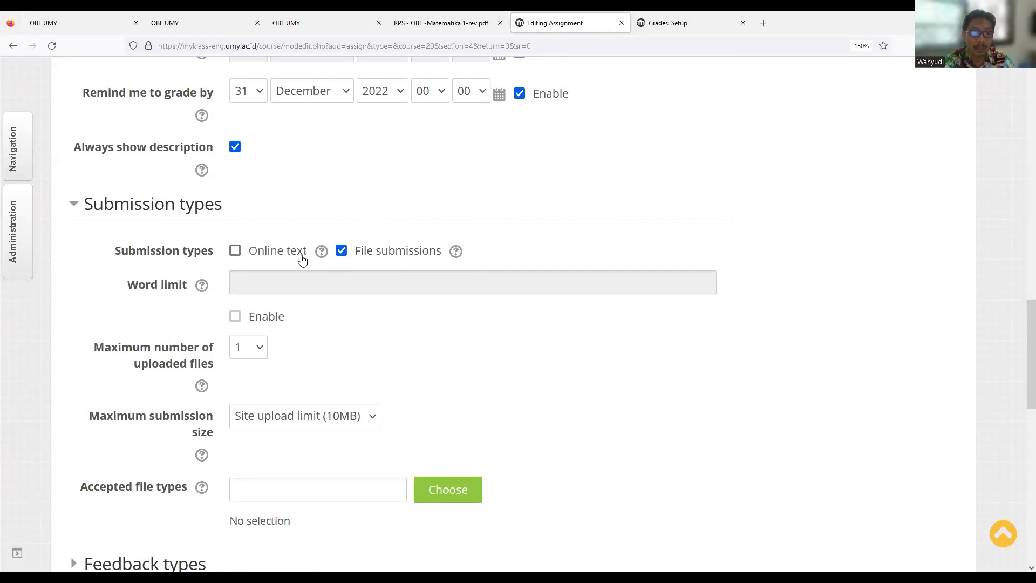
pyautogui.click(235, 251)
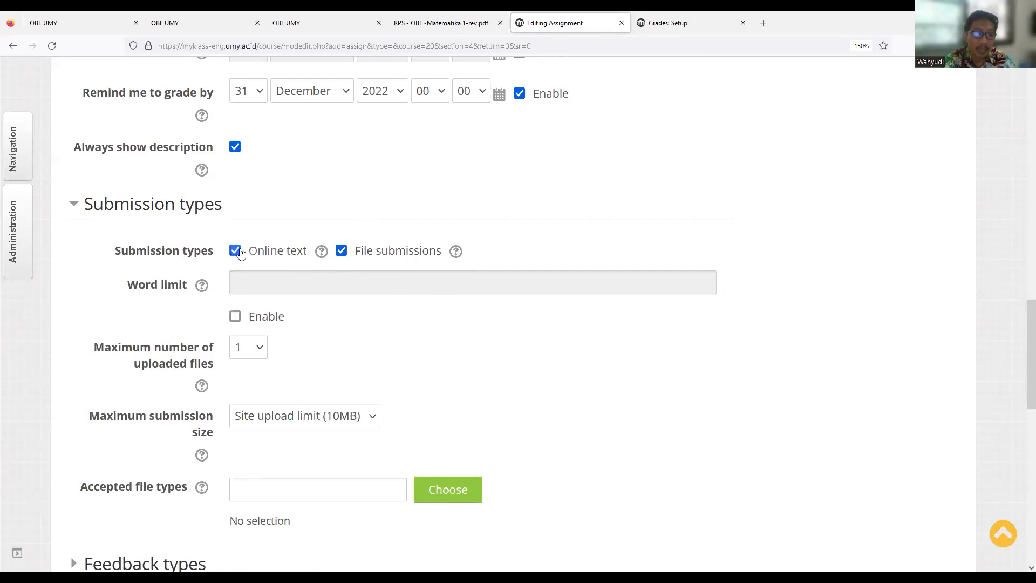
pyautogui.click(342, 252)
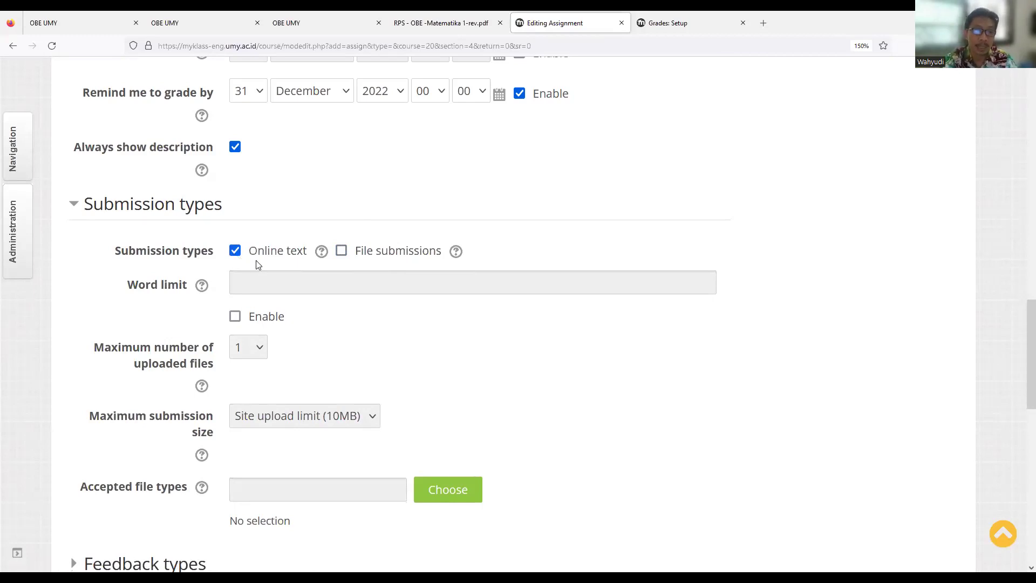
pyautogui.click(343, 253)
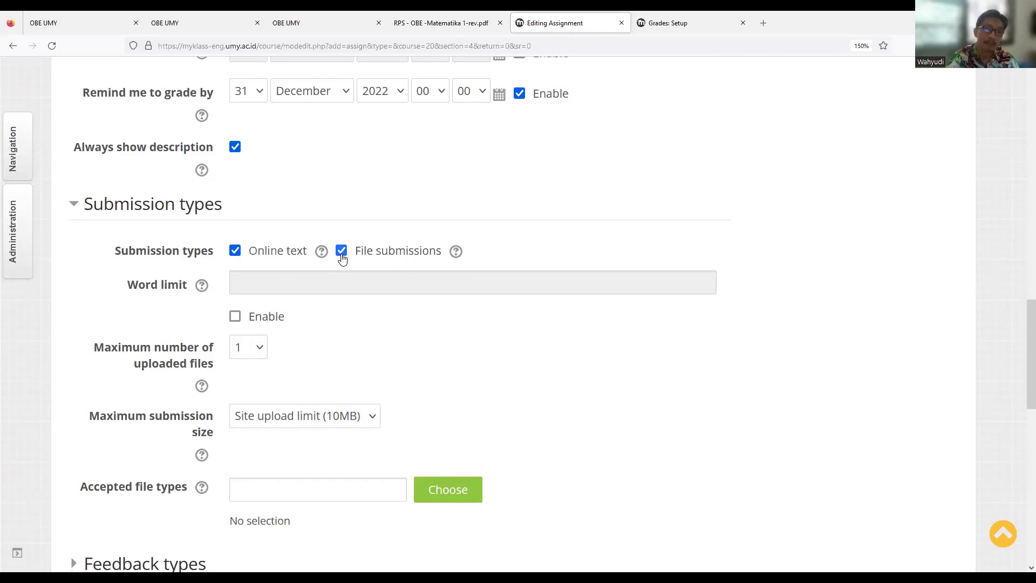
pyautogui.click(342, 256)
pyautogui.click(239, 258)
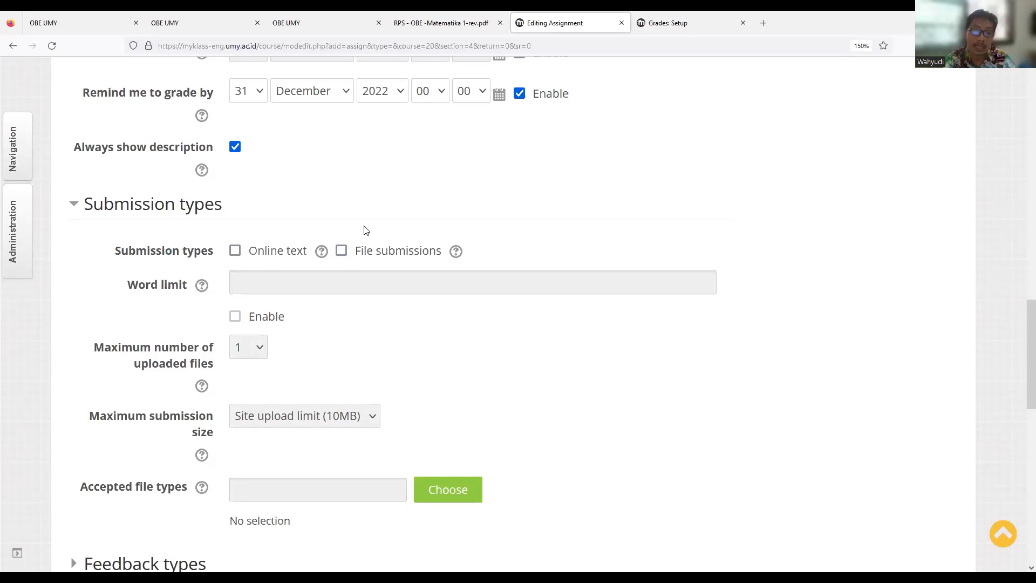
# Disable the Allow submissions from date and the Due date in the assignment's availability settings
pyautogui.scroll(12, 353, 238)
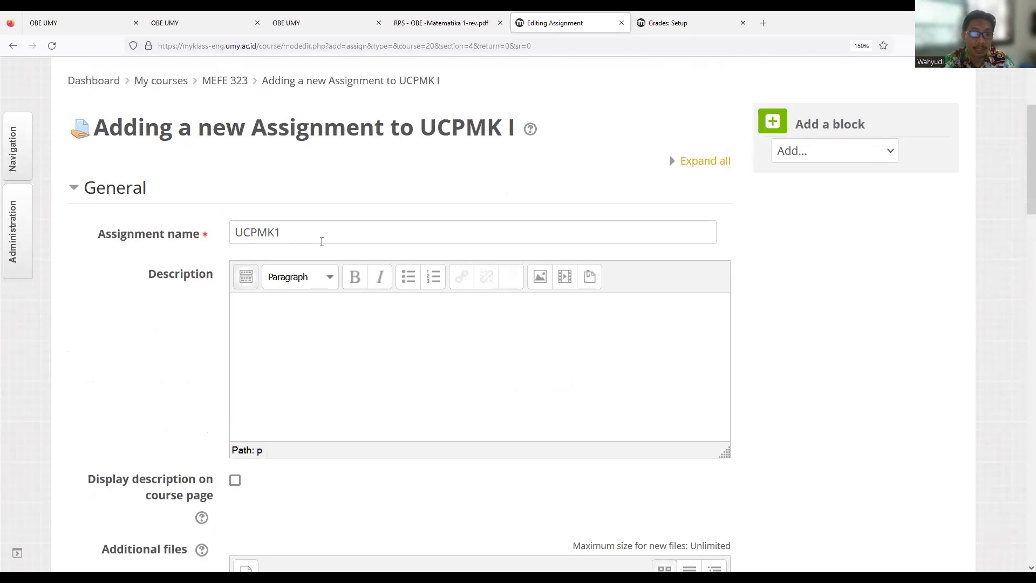
pyautogui.scroll(-10, 317, 259)
pyautogui.scroll(2, 316, 263)
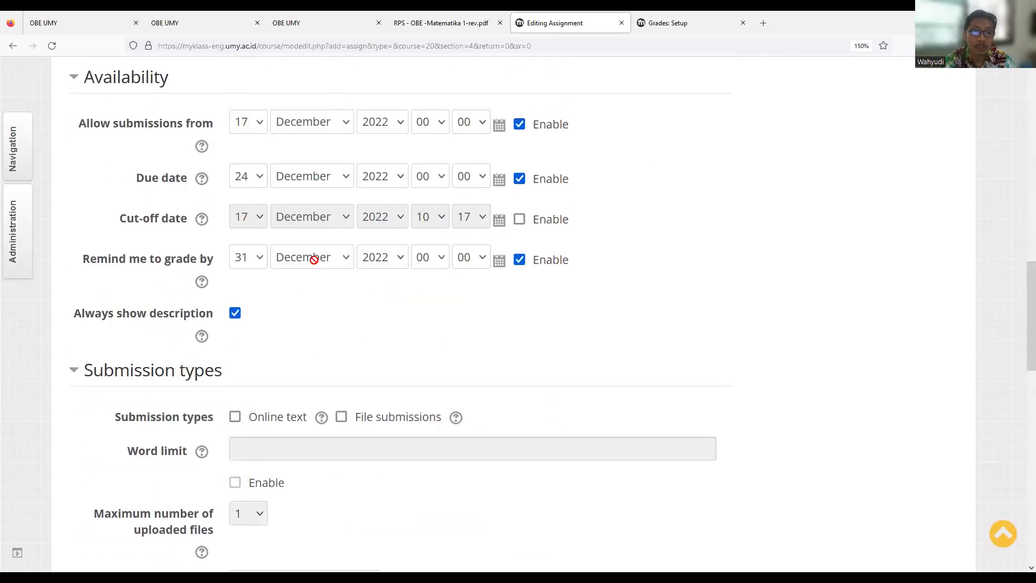
pyautogui.click(518, 170)
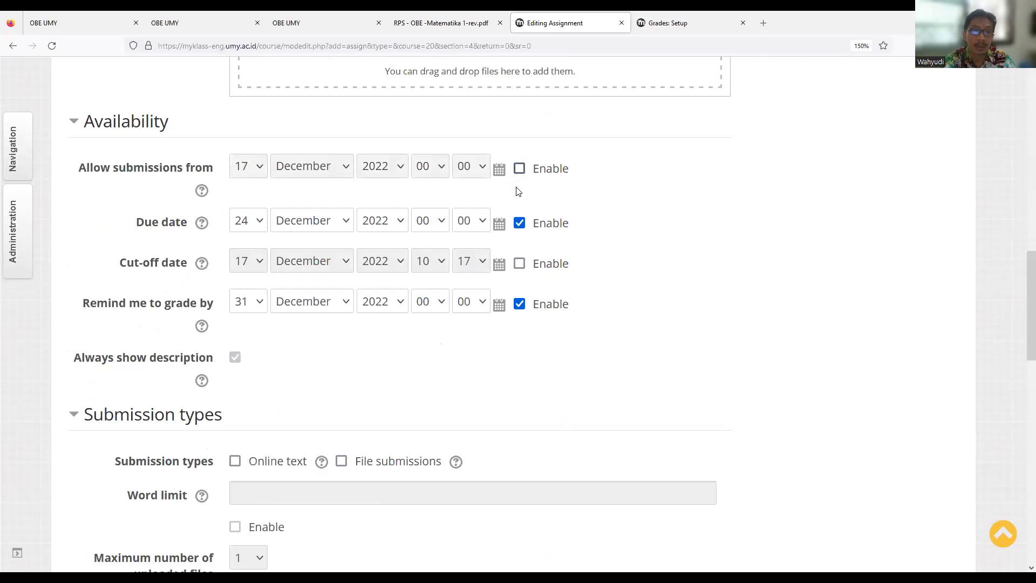
pyautogui.click(519, 224)
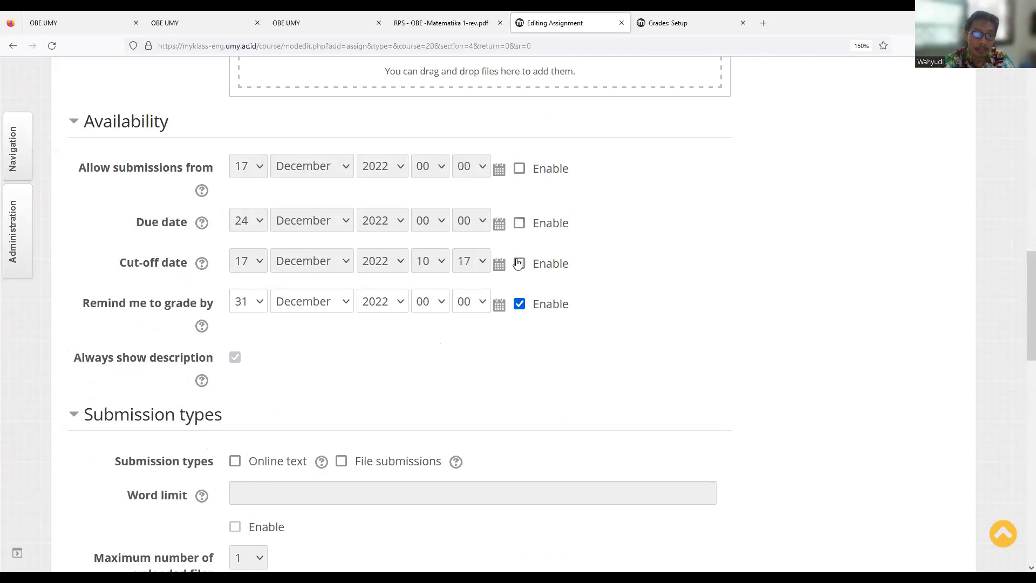
pyautogui.scroll(-8, 517, 288)
pyautogui.scroll(3, 453, 263)
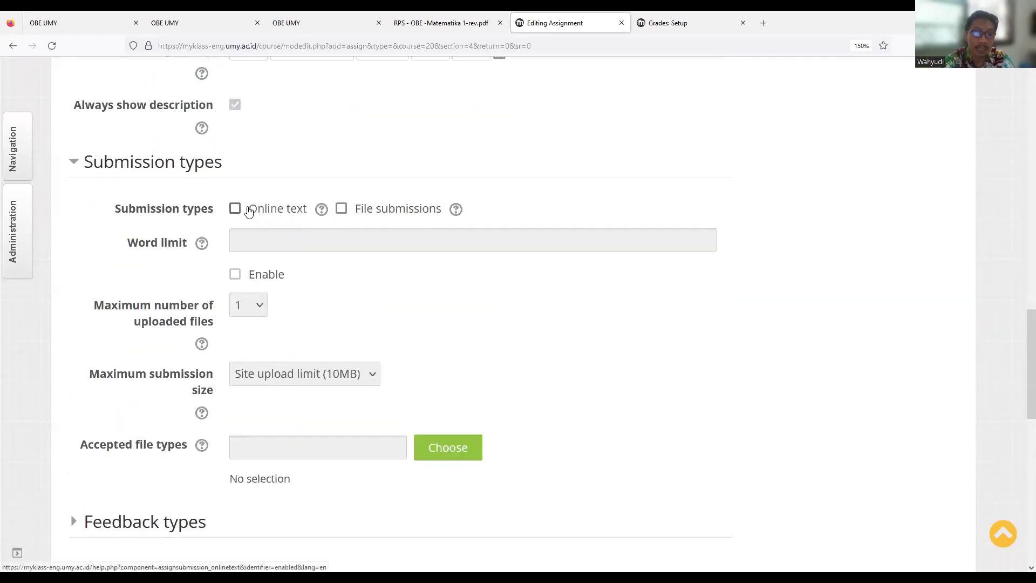
pyautogui.click(236, 210)
pyautogui.click(341, 209)
pyautogui.click(342, 208)
pyautogui.click(235, 209)
# Save the new assignment and display its page
pyautogui.scroll(-10, 549, 221)
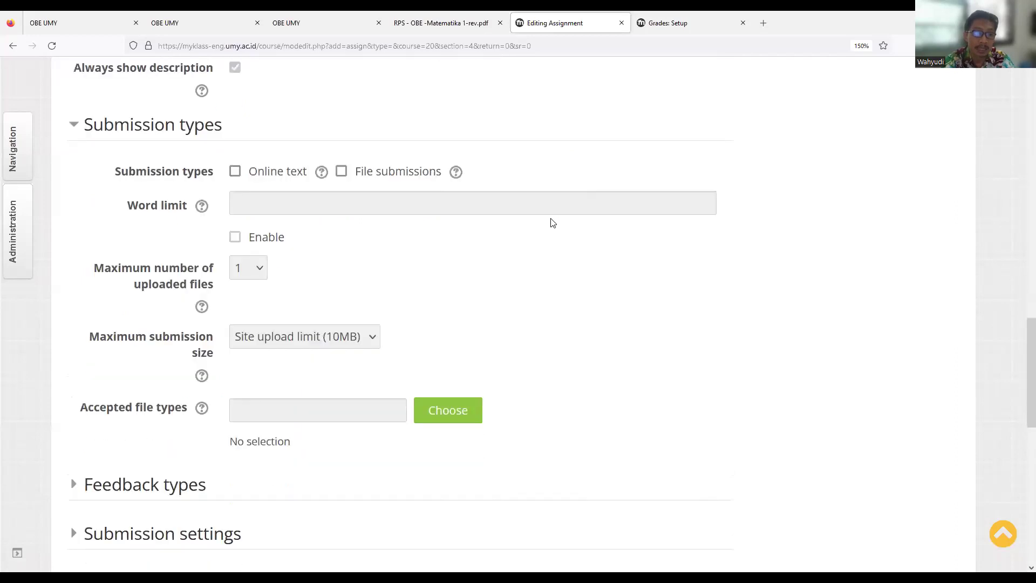
pyautogui.scroll(-2, 541, 233)
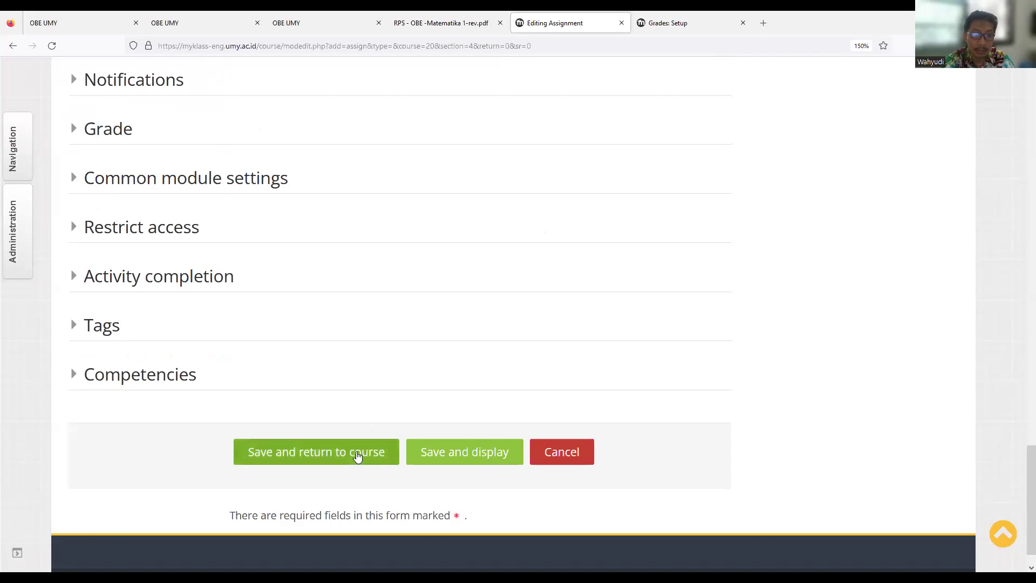
pyautogui.click(429, 454)
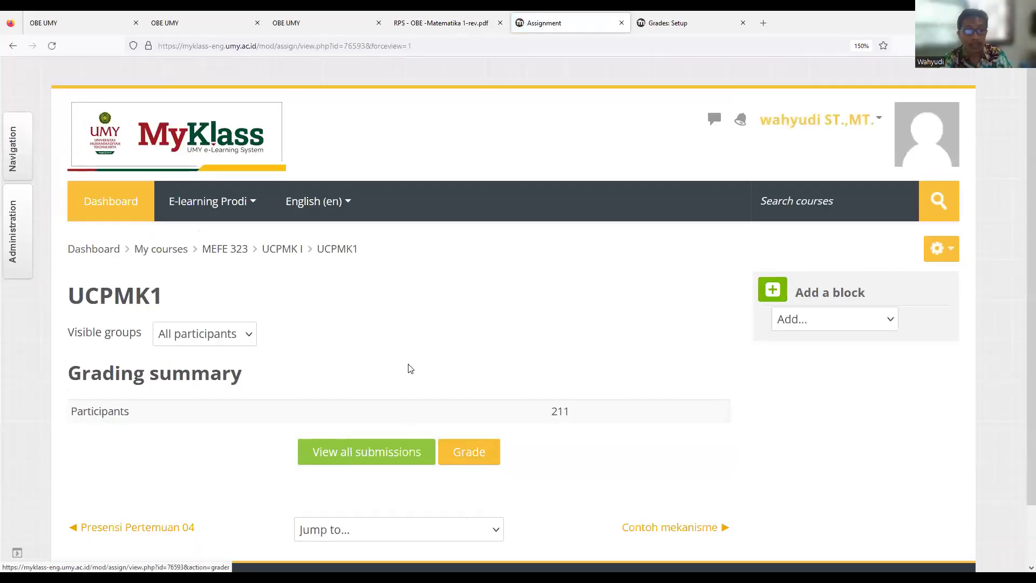
# Display all submissions of the UCPMK1 assignment down to the student grade table
pyautogui.scroll(-1, 407, 367)
pyautogui.click(405, 388)
pyautogui.scroll(-6, 406, 389)
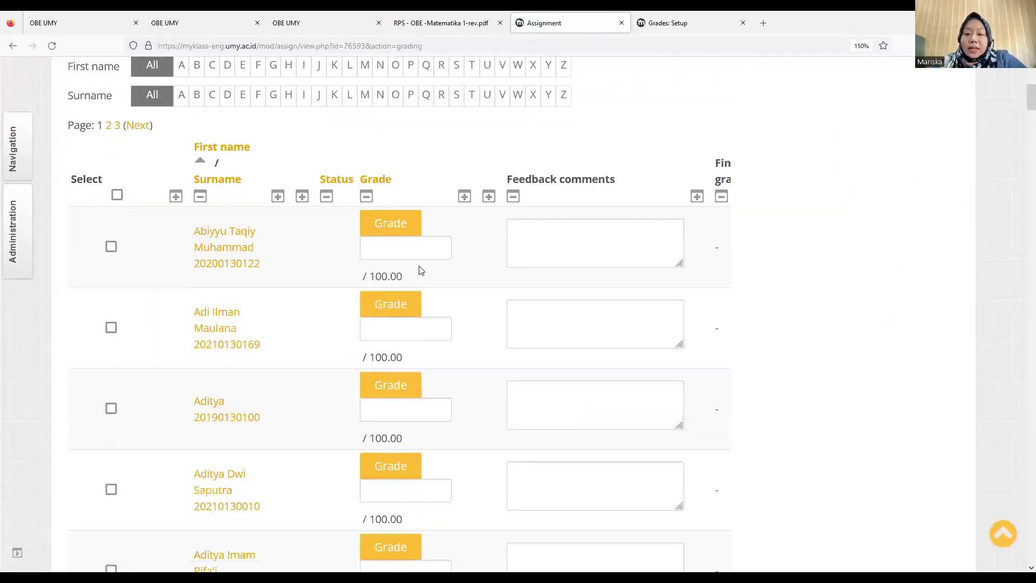
# Enter a grade of 32 for the third and second listed students in the grading table
pyautogui.click(395, 251)
pyautogui.click(413, 330)
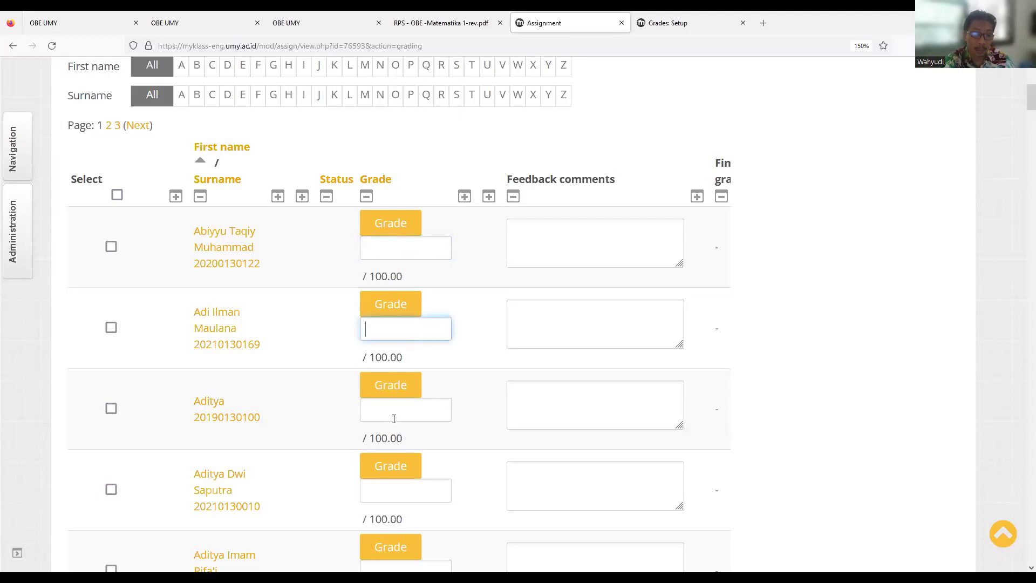
pyautogui.click(395, 412)
pyautogui.write('32')
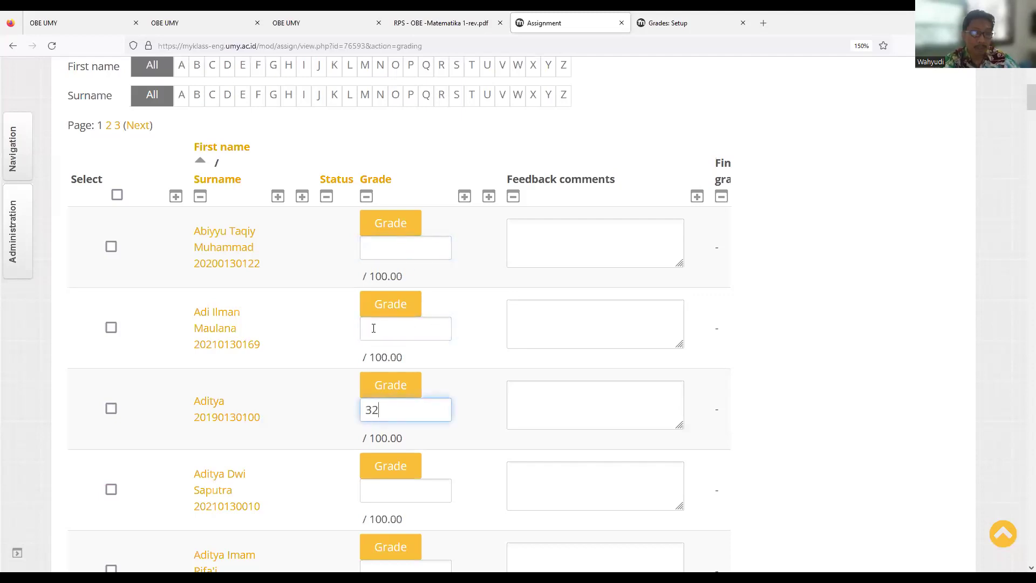
pyautogui.click(380, 335)
pyautogui.write('32')
# Clear the grades entered for the second and third listed students
pyautogui.moveTo(381, 330); pyautogui.dragTo(363, 330)
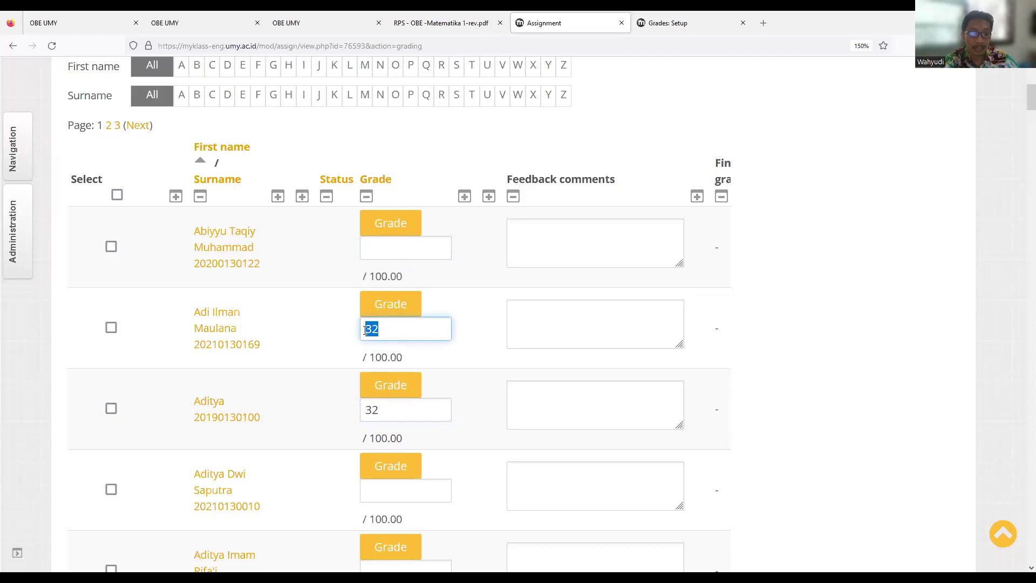
pyautogui.press('BackSpace')
pyautogui.moveTo(394, 410); pyautogui.dragTo(363, 410)
pyautogui.press('BackSpace')
# Show the available grading actions for the UCPMK1 assignment, including the grading worksheet options
pyautogui.scroll(5, 341, 361)
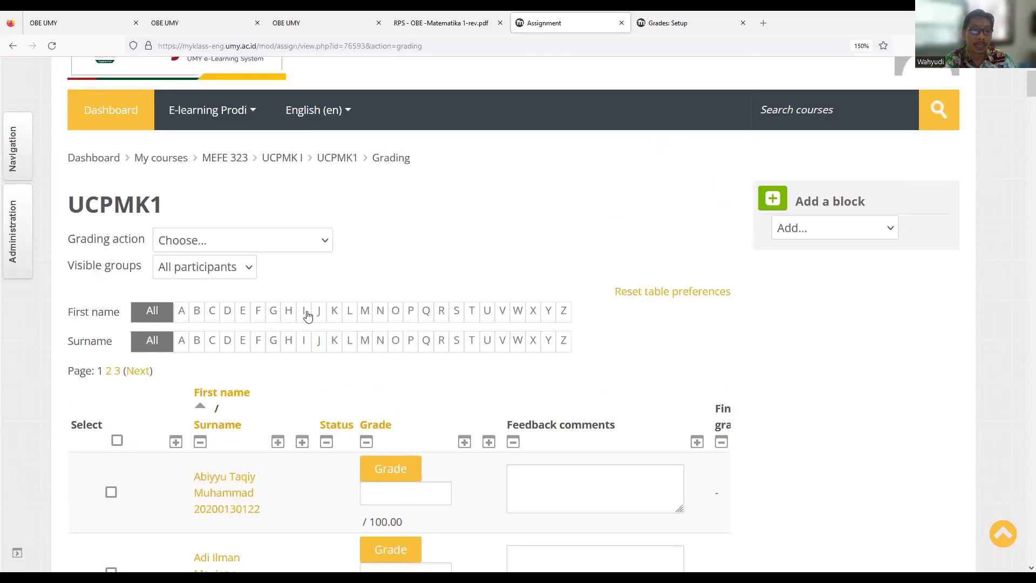
pyautogui.click(311, 250)
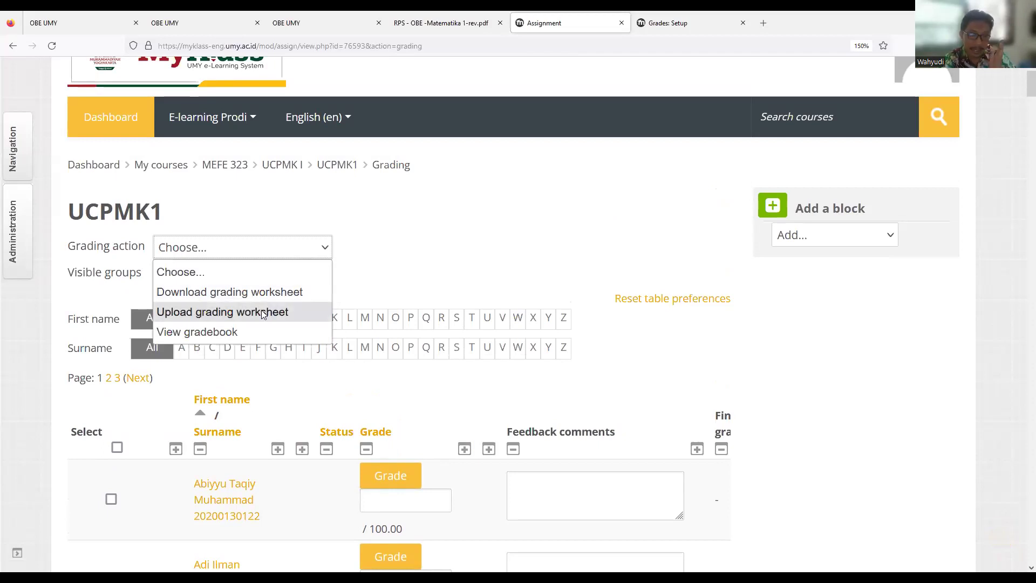
pyautogui.click(415, 261)
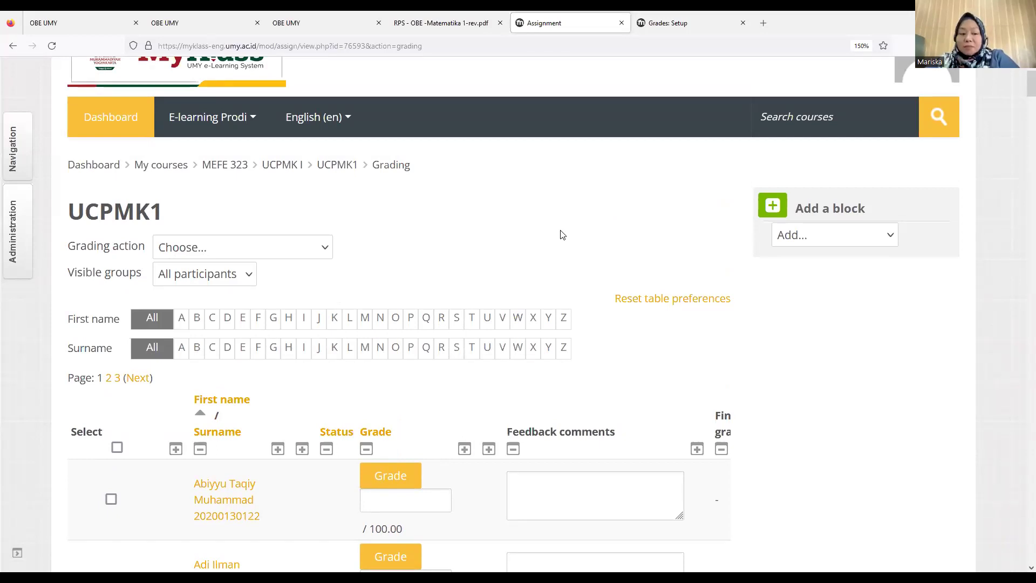
# Examine the Gradebook setup's CPMK categories, their grade items and weights through to the course total
pyautogui.hotkey('ctrl', 'Tab')
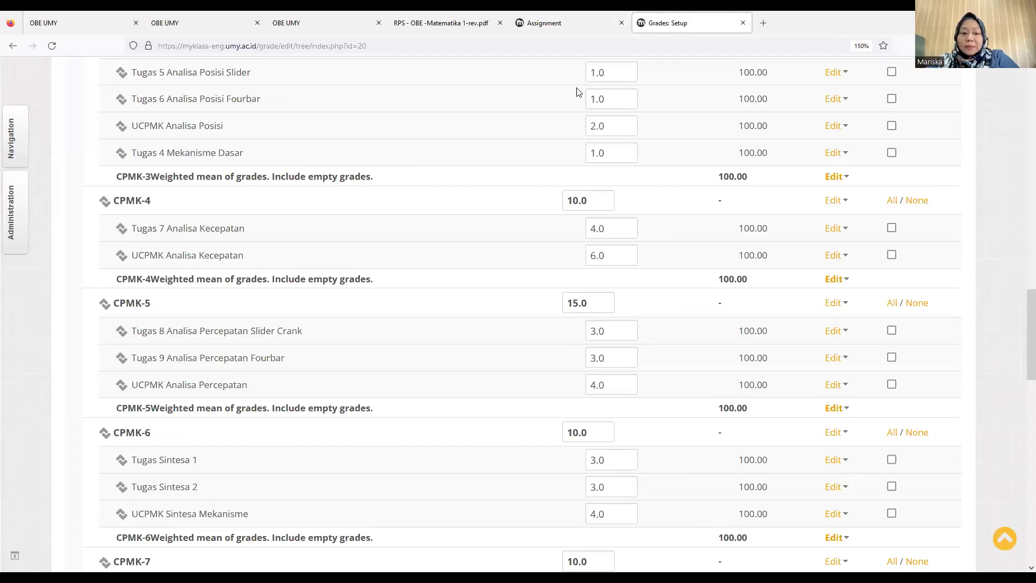
pyautogui.scroll(-1, 431, 194)
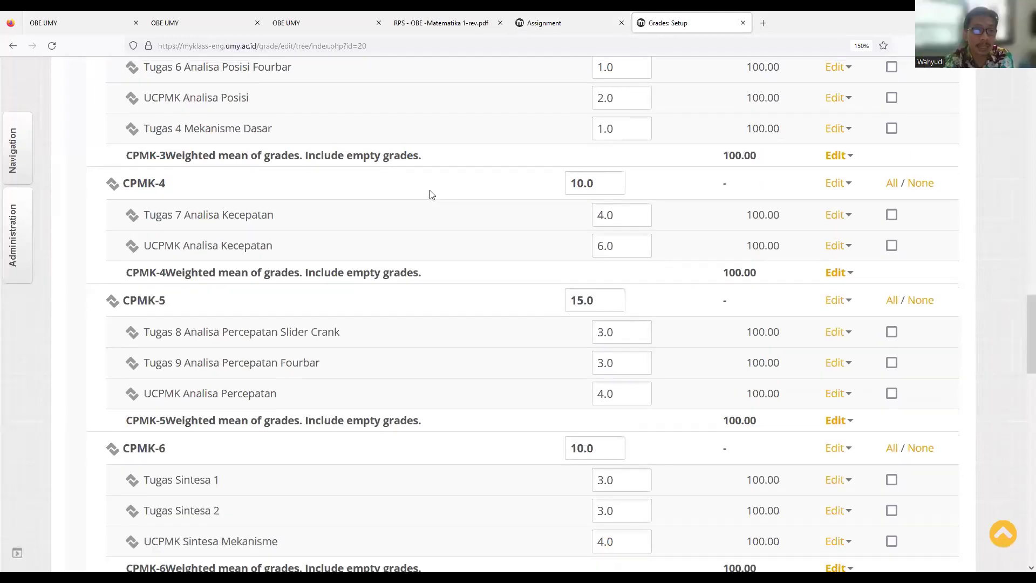
pyautogui.scroll(-1, 431, 194)
pyautogui.scroll(5, 432, 197)
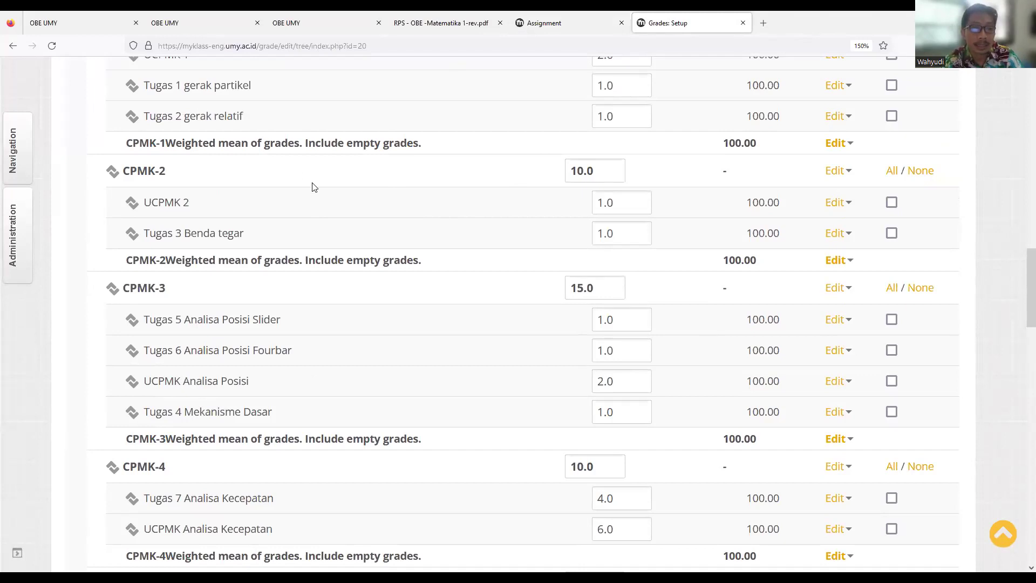
pyautogui.scroll(-20, 313, 187)
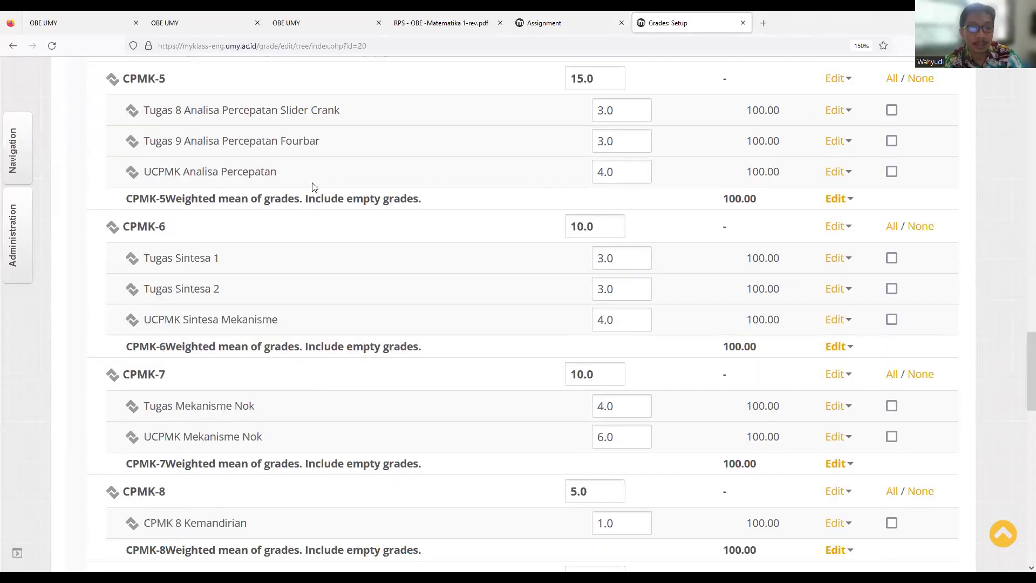
pyautogui.scroll(-4, 315, 194)
pyautogui.scroll(3, 315, 194)
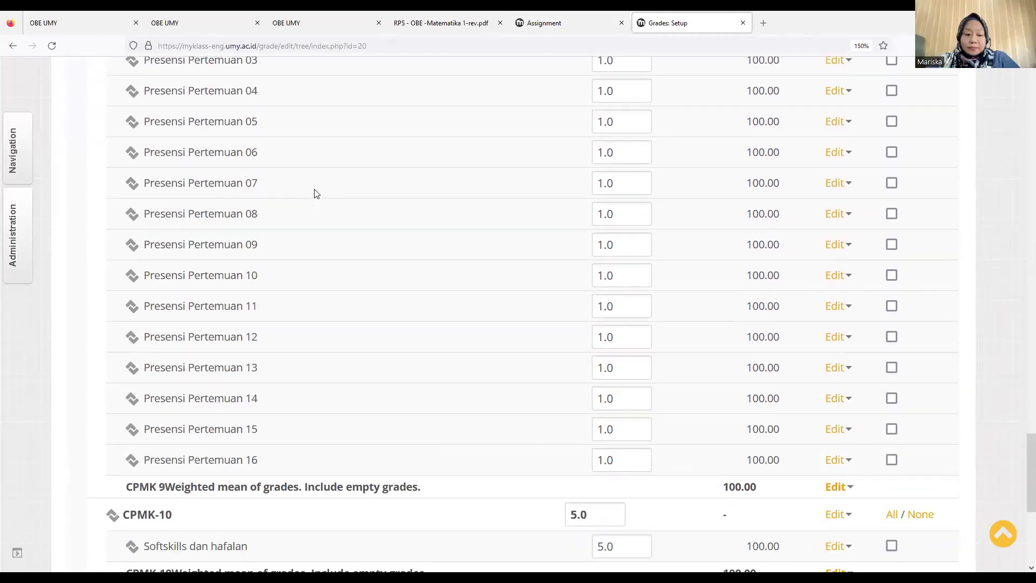
pyautogui.scroll(-5, 351, 227)
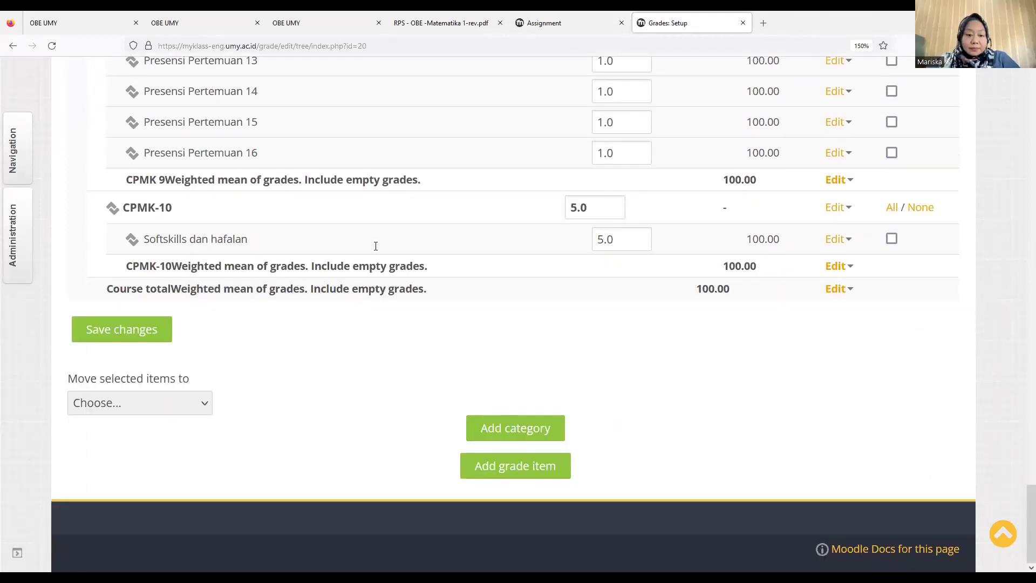
# Start a new grade category in the gradebook and expand its category total section with all additional options
pyautogui.click(512, 430)
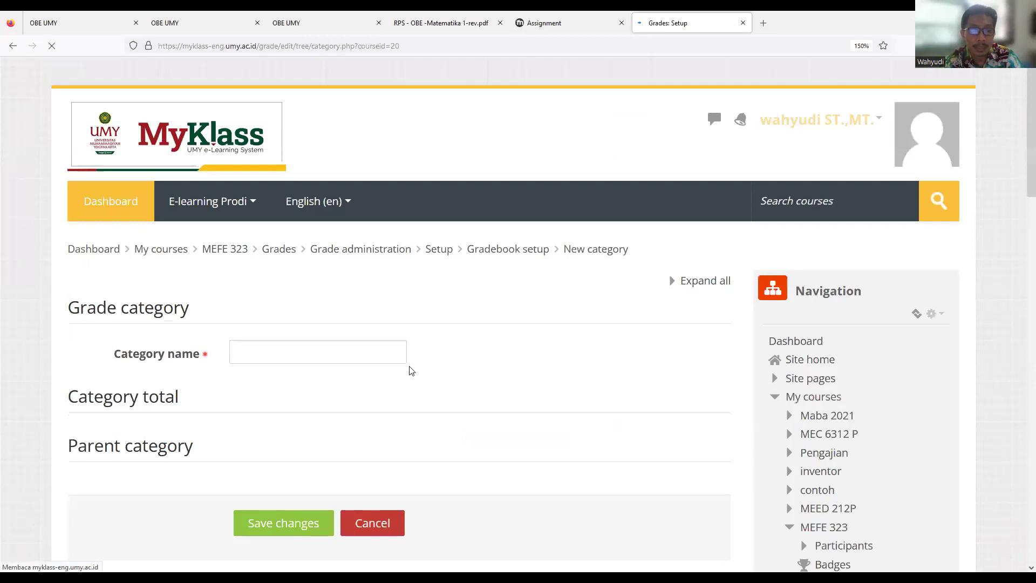
pyautogui.click(296, 358)
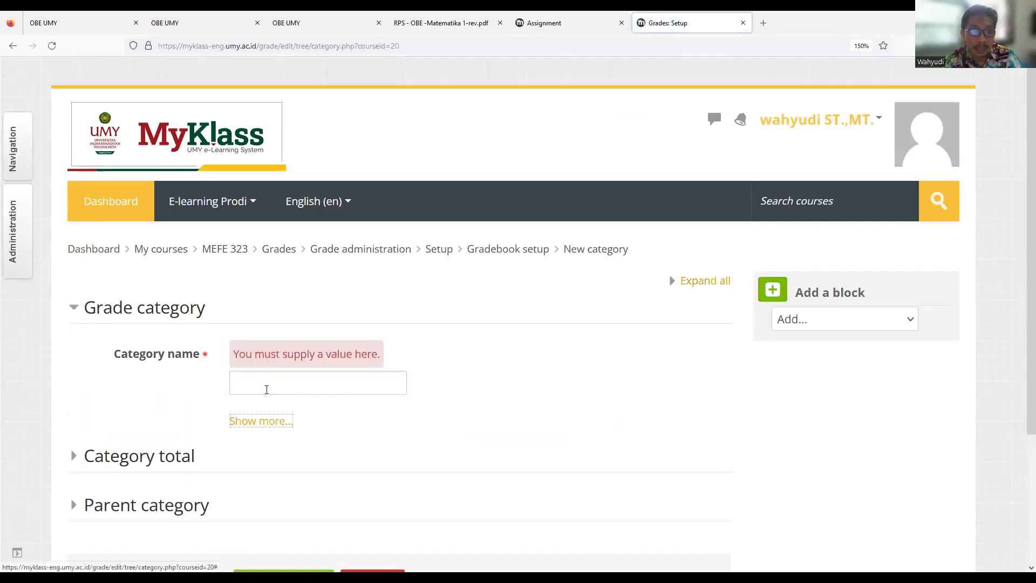
pyautogui.scroll(-3, 208, 379)
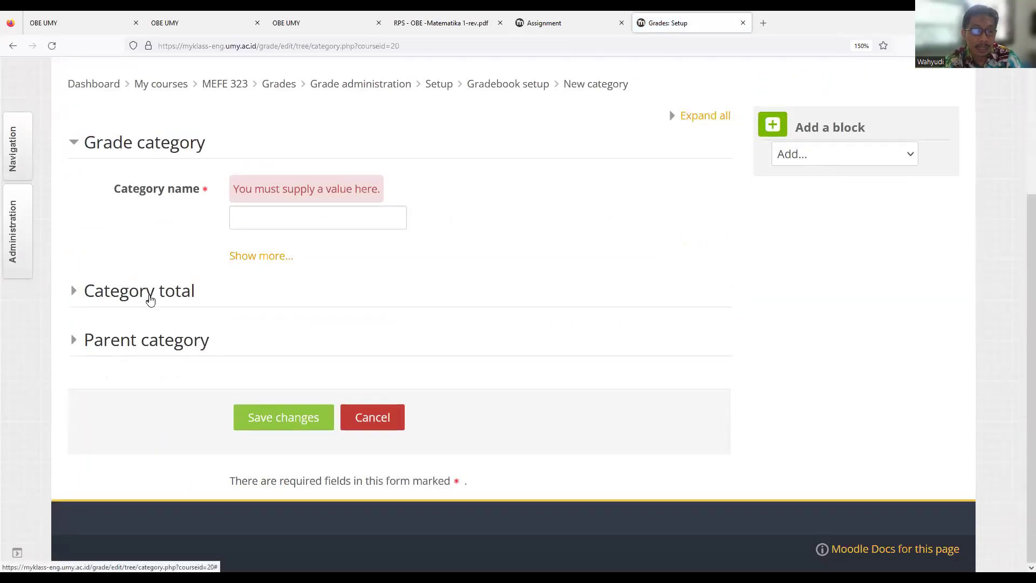
pyautogui.click(151, 300)
pyautogui.scroll(-5, 289, 300)
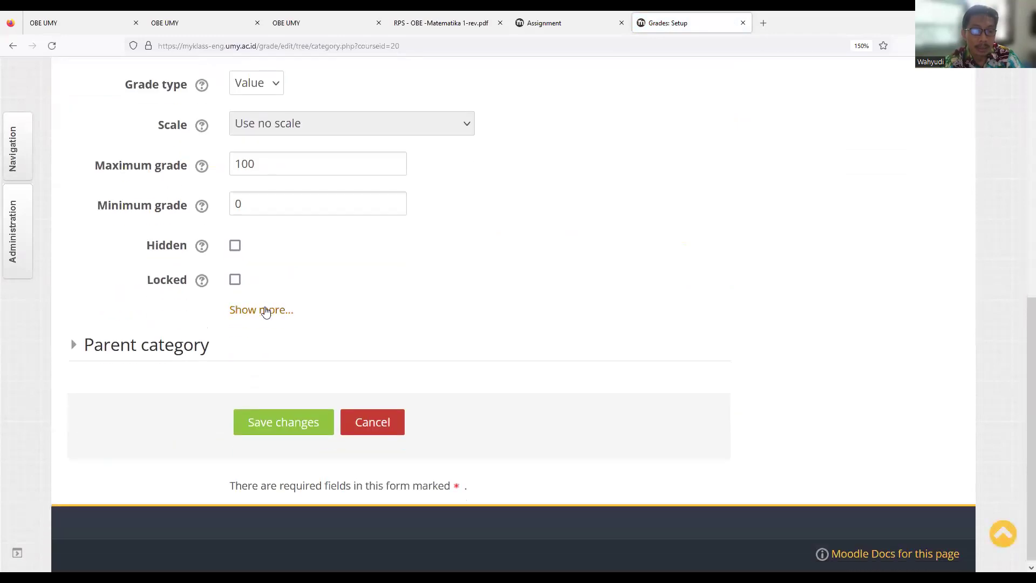
pyautogui.click(266, 312)
pyautogui.scroll(3, 305, 302)
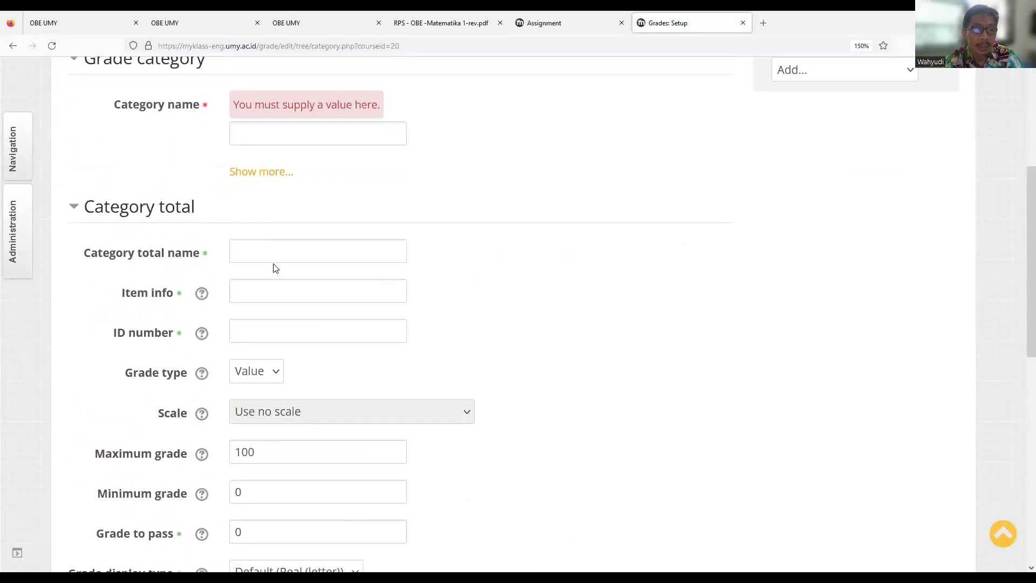
pyautogui.scroll(2, 243, 213)
# Enter CPMK1 as both the category name and the category total name
pyautogui.click(247, 223)
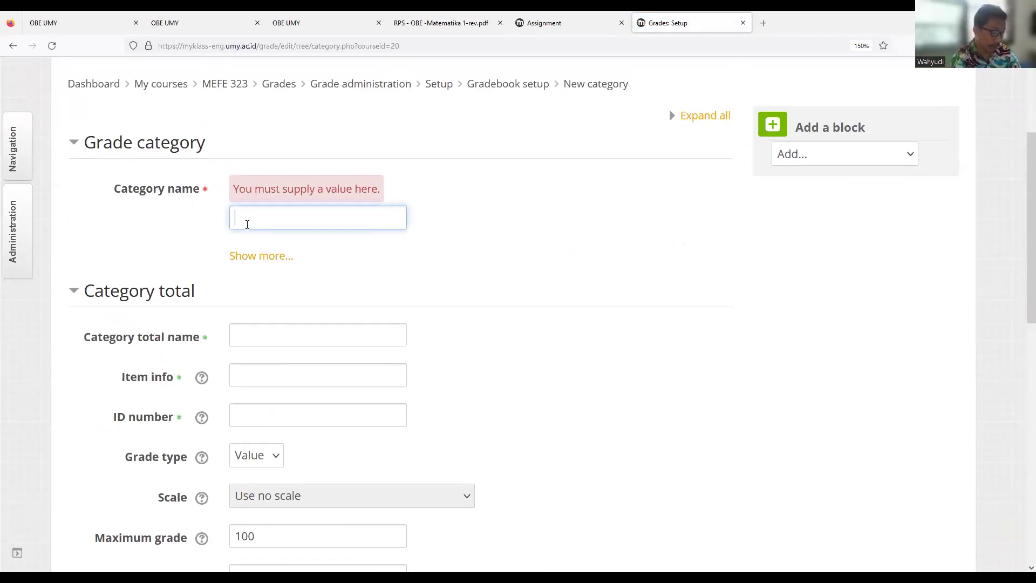
pyautogui.write('CPMK1')
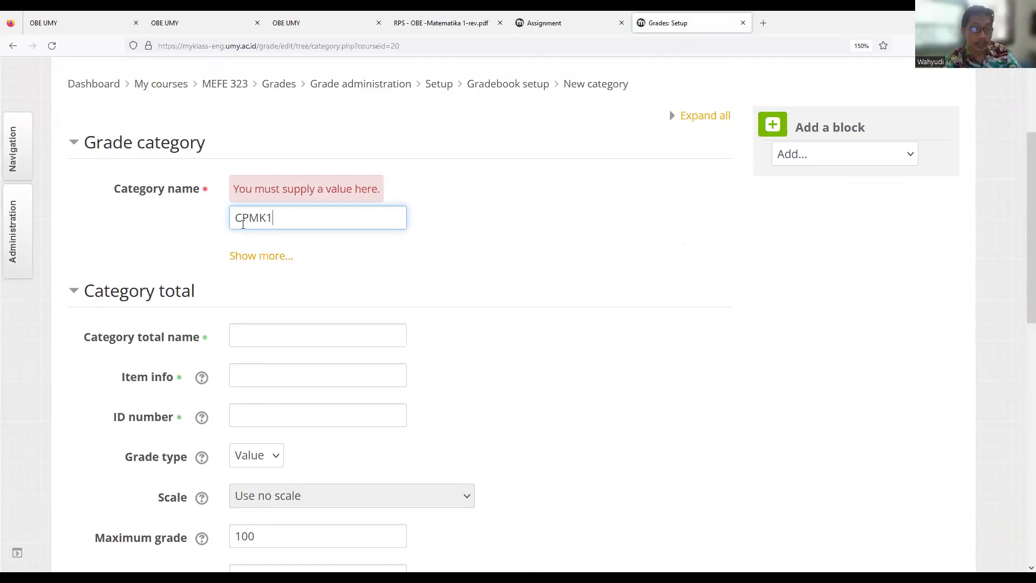
pyautogui.click(244, 342)
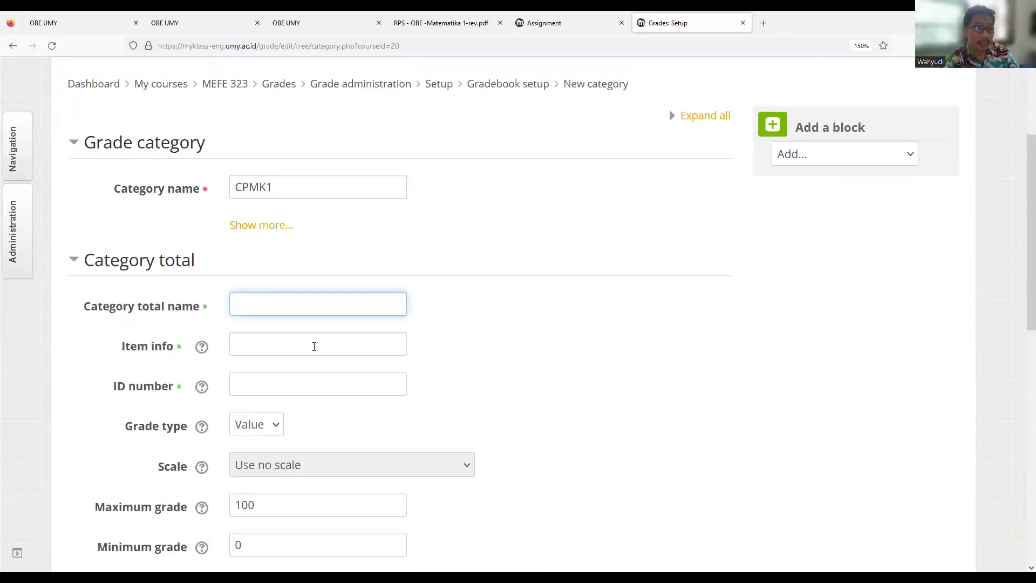
pyautogui.write('CPMK1')
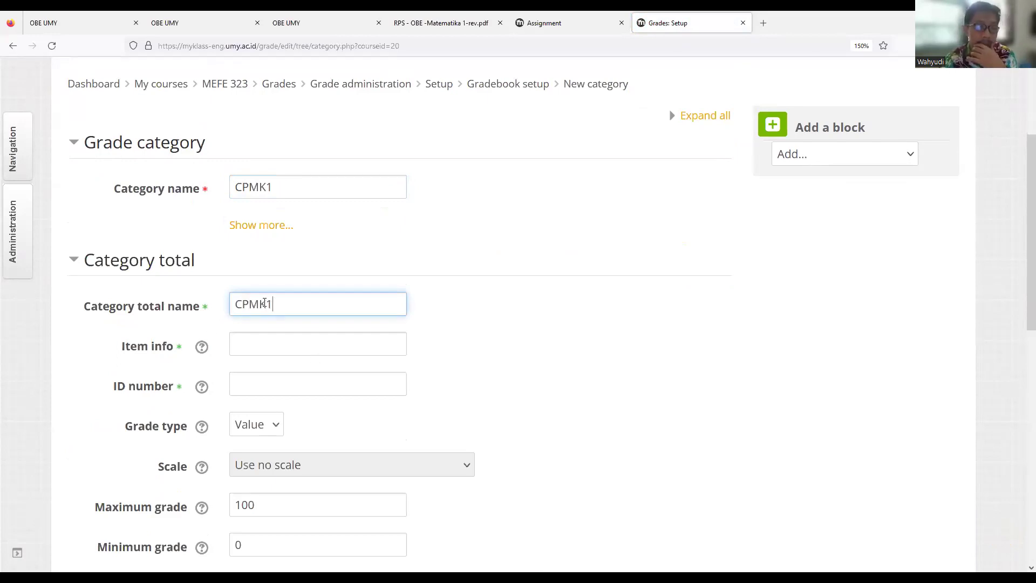
pyautogui.moveTo(275, 304); pyautogui.dragTo(203, 295)
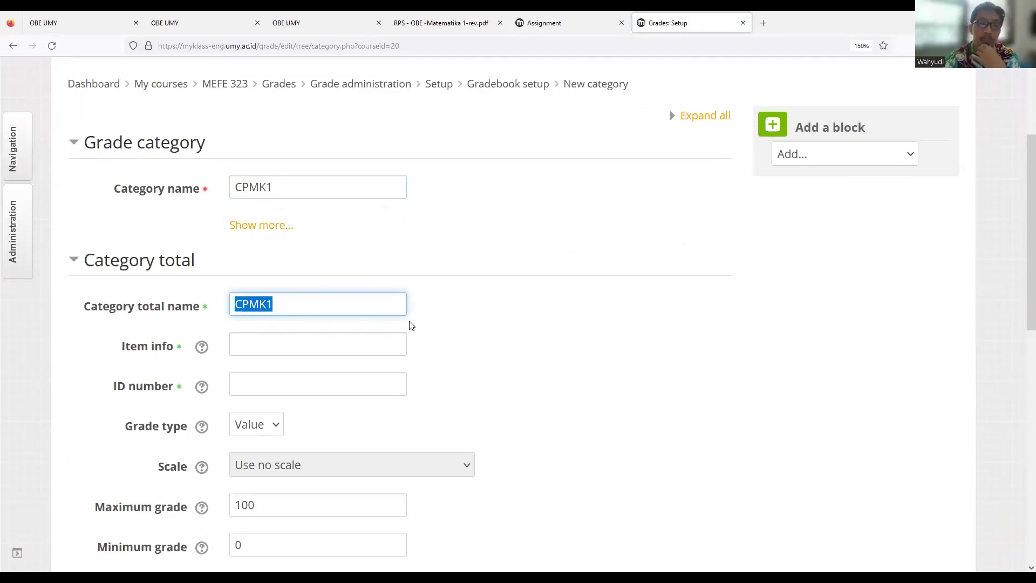
pyautogui.click(443, 324)
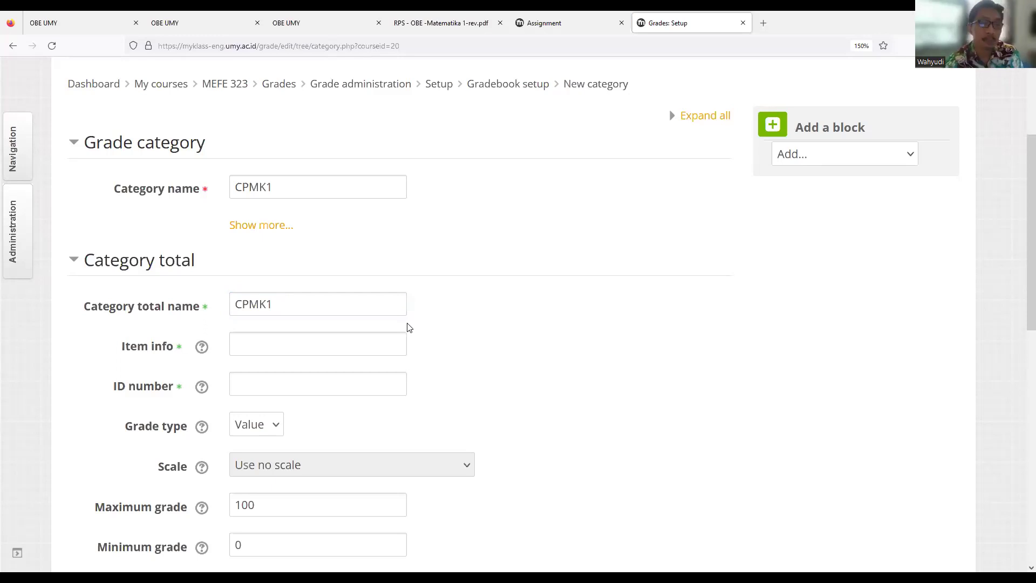
# Cancel the new grade category and return to the Gradebook setup
pyautogui.scroll(-6, 408, 330)
pyautogui.scroll(-2, 408, 332)
pyautogui.click(378, 417)
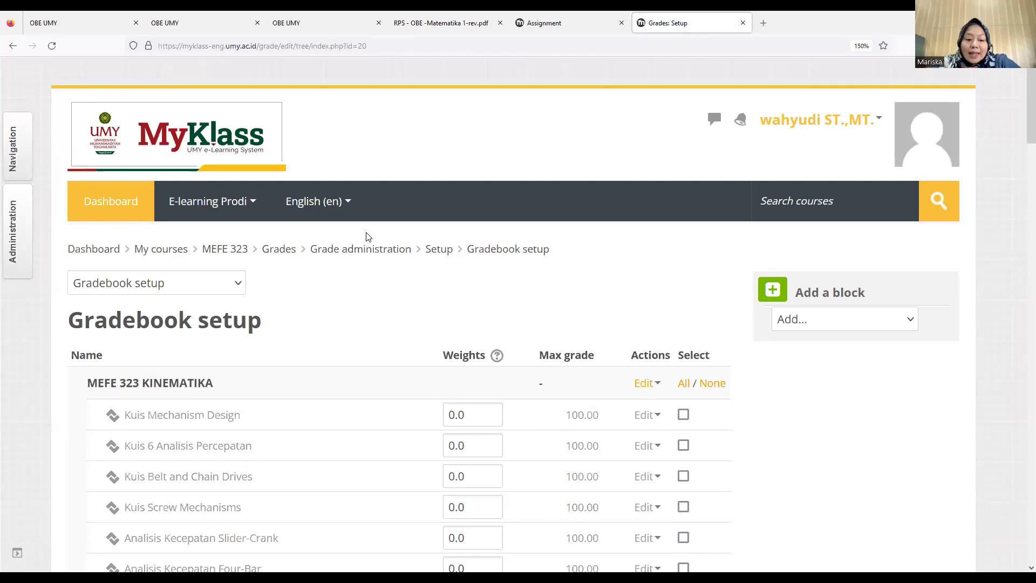
# Switch to the OBE UMY site and open its CPMK course list
pyautogui.click(88, 23)
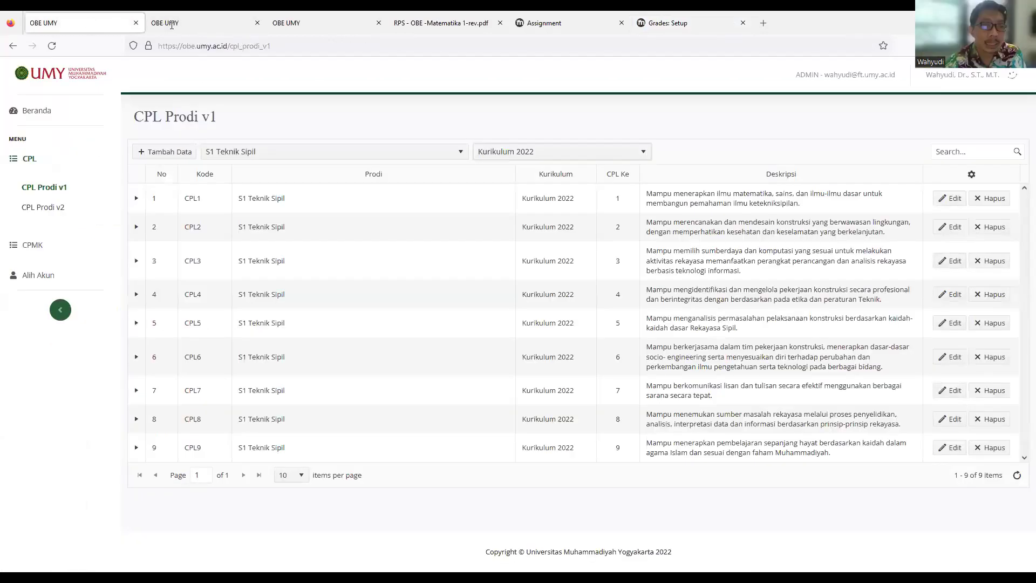
pyautogui.click(34, 241)
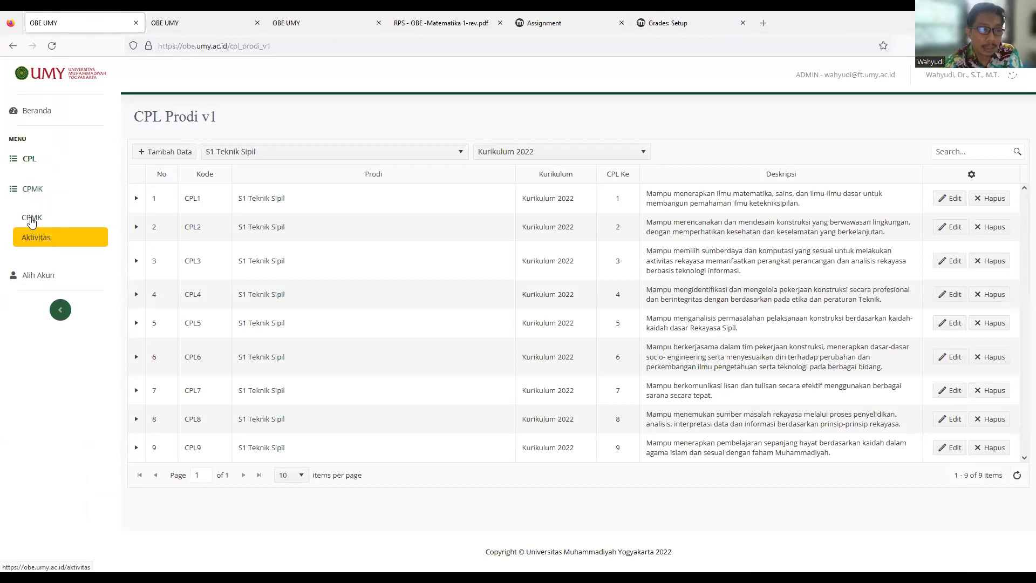
pyautogui.click(31, 218)
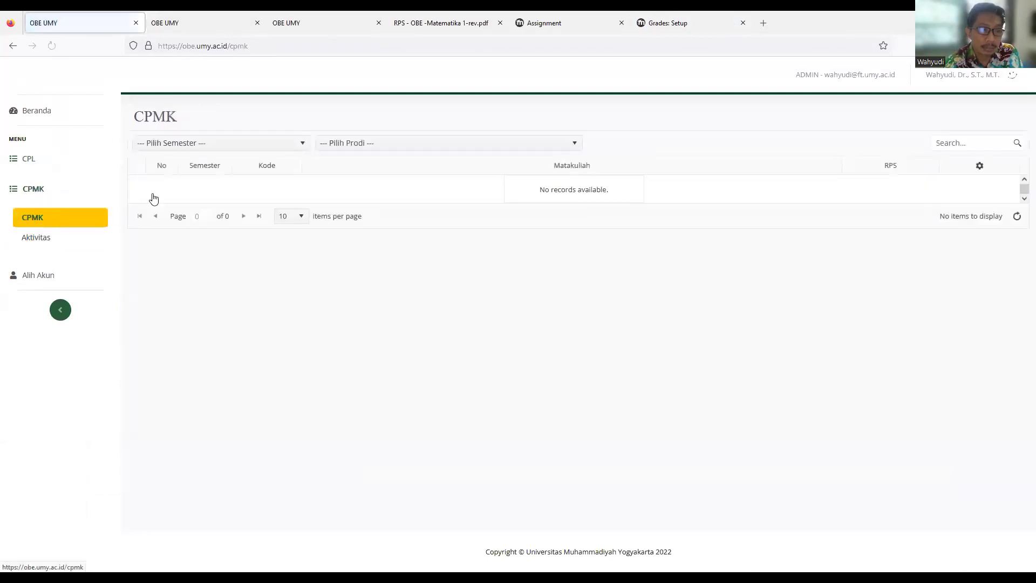
# Filter the CPMK list to semester 2022/GASAL and the S1 Ekonomi study program
pyautogui.click(302, 145)
pyautogui.click(221, 217)
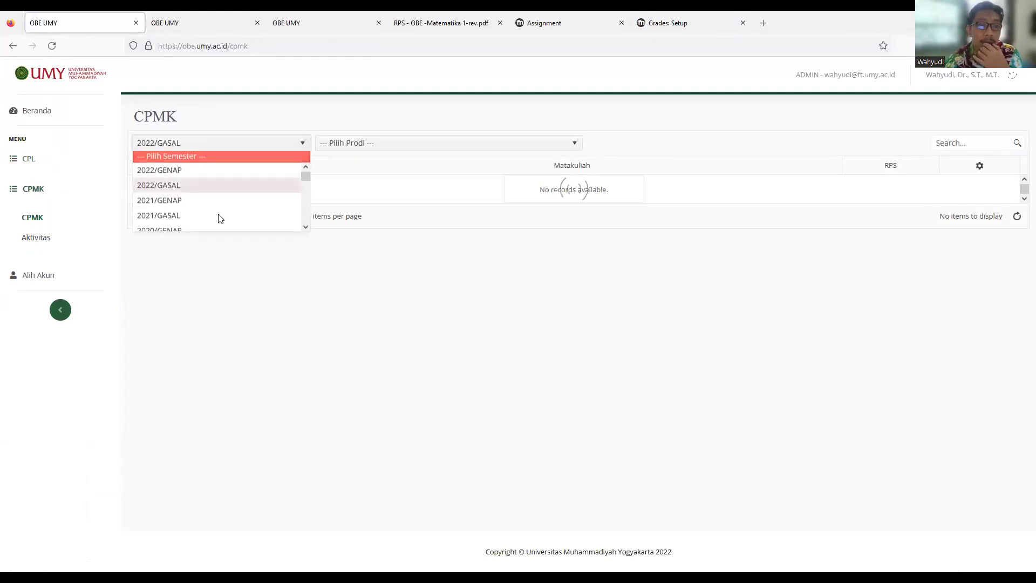
pyautogui.click(376, 149)
pyautogui.write('eko')
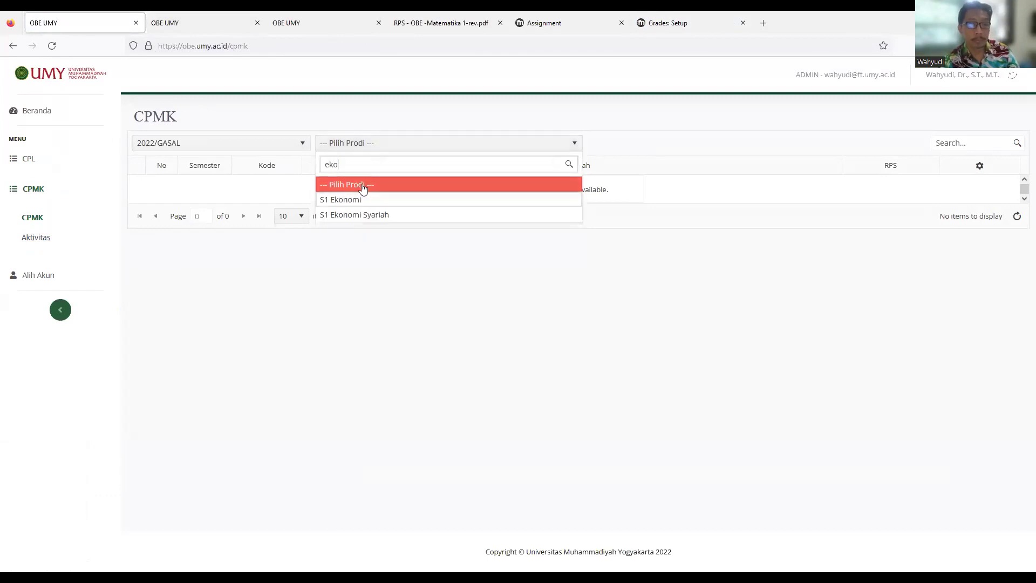
pyautogui.click(361, 200)
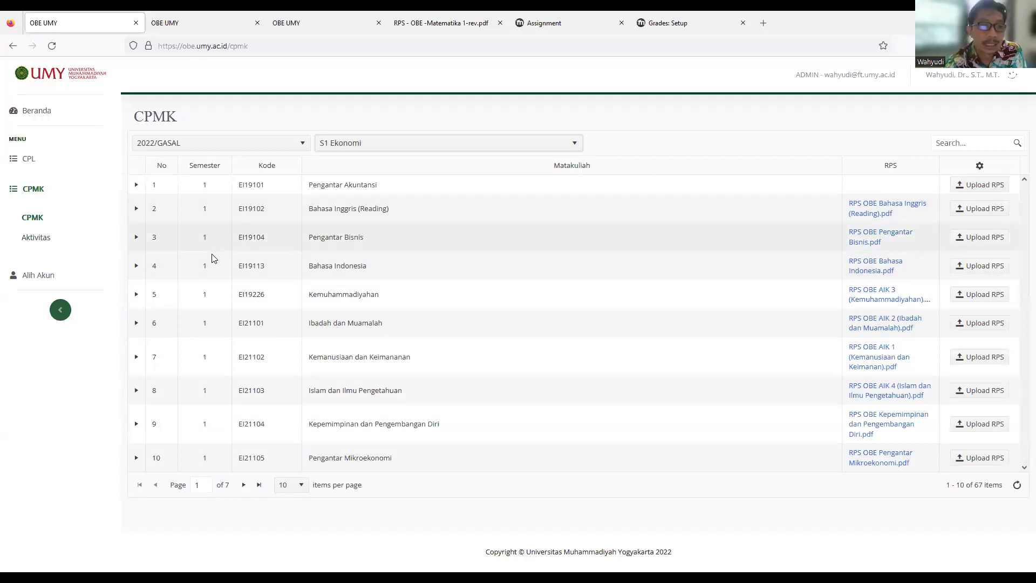
# Expand the CPMK details of the Bahasa Inggris (Reading) and Pengantar Bisnis courses and check the remaining courses
pyautogui.click(136, 208)
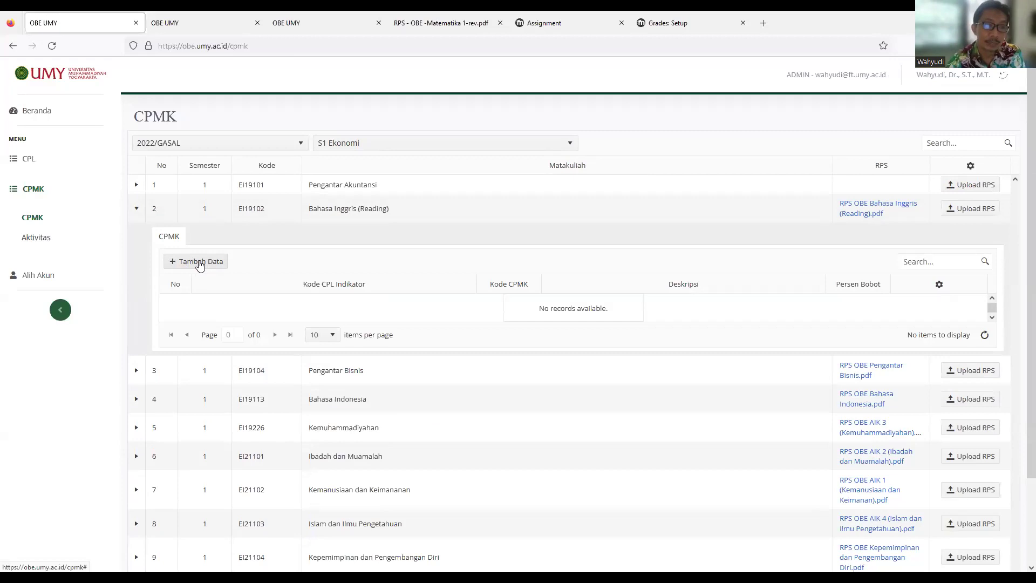
pyautogui.click(135, 371)
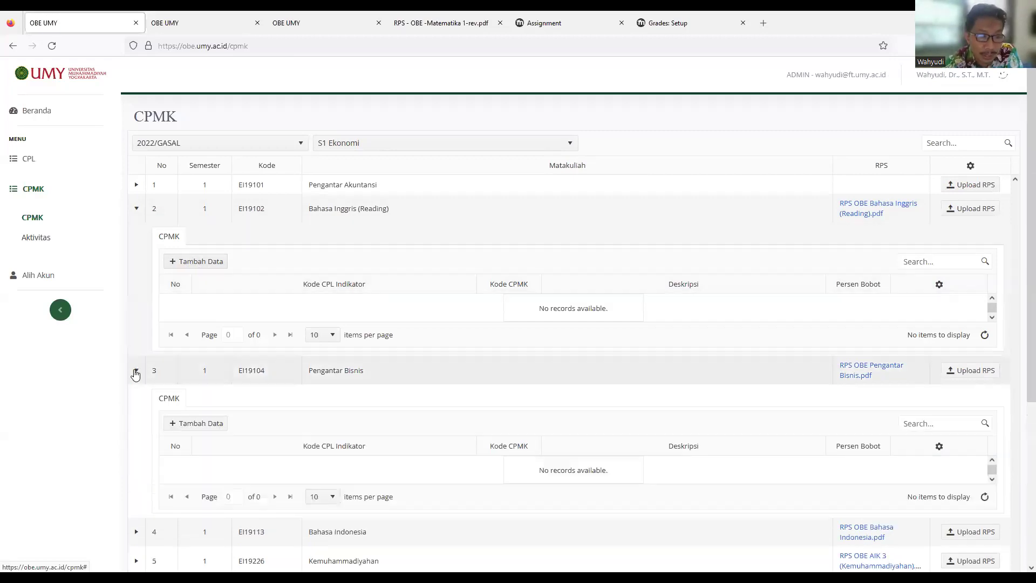
pyautogui.scroll(-4, 139, 374)
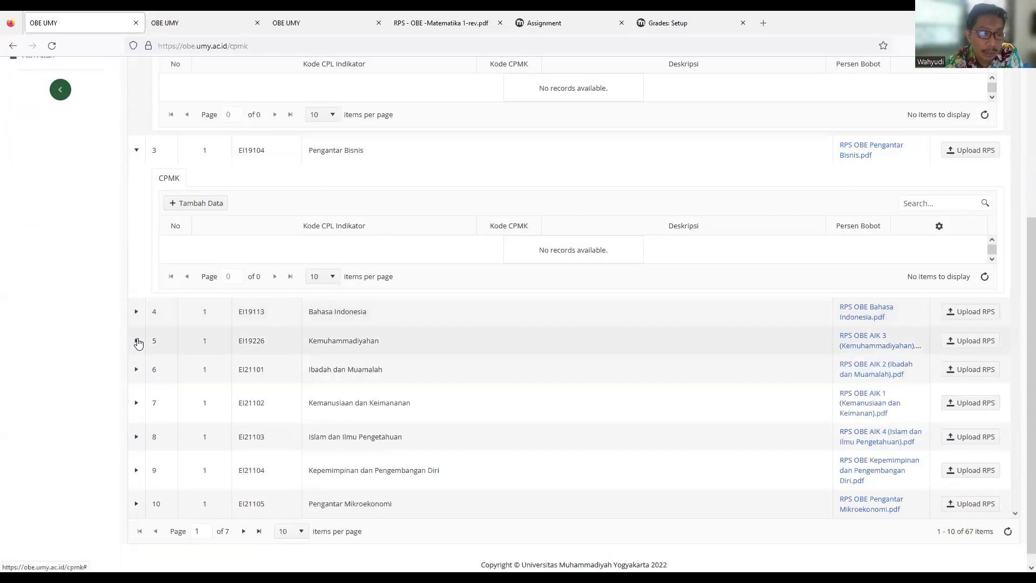
pyautogui.scroll(-1, 138, 342)
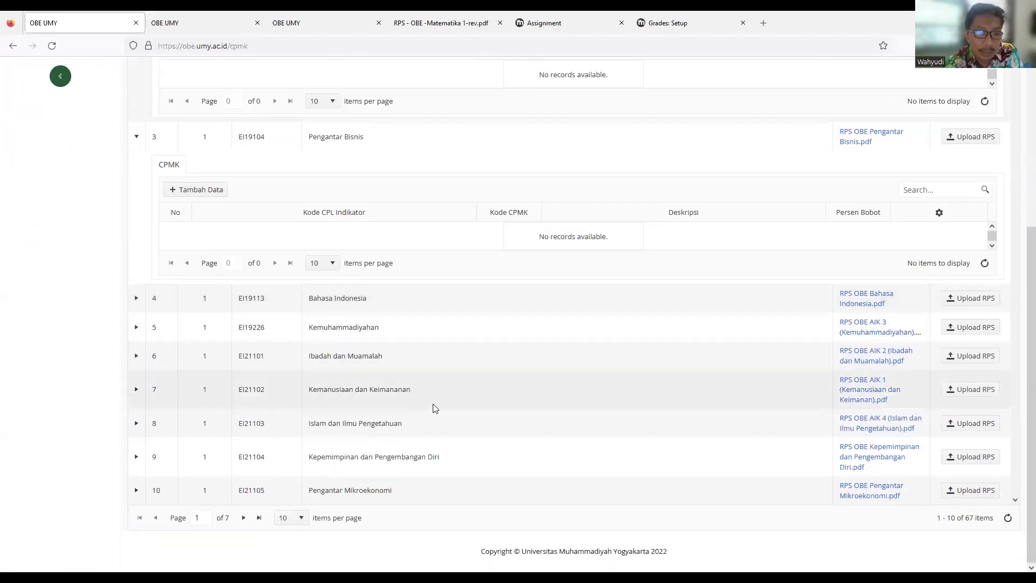
# Collapse the CPMK details of the Pengantar Bisnis and Bahasa Inggris (Reading) courses
pyautogui.scroll(1, 642, 411)
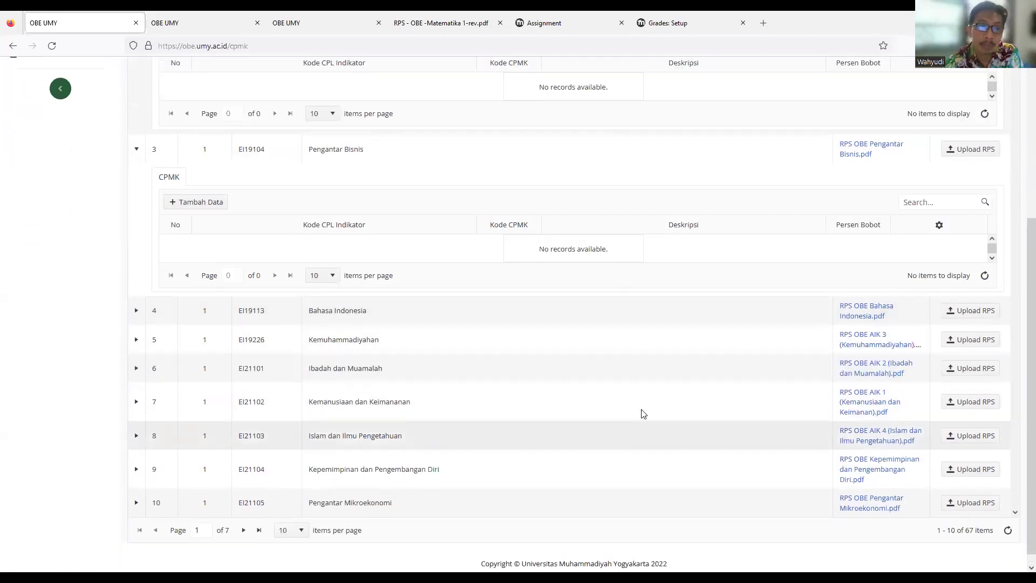
pyautogui.scroll(3, 641, 414)
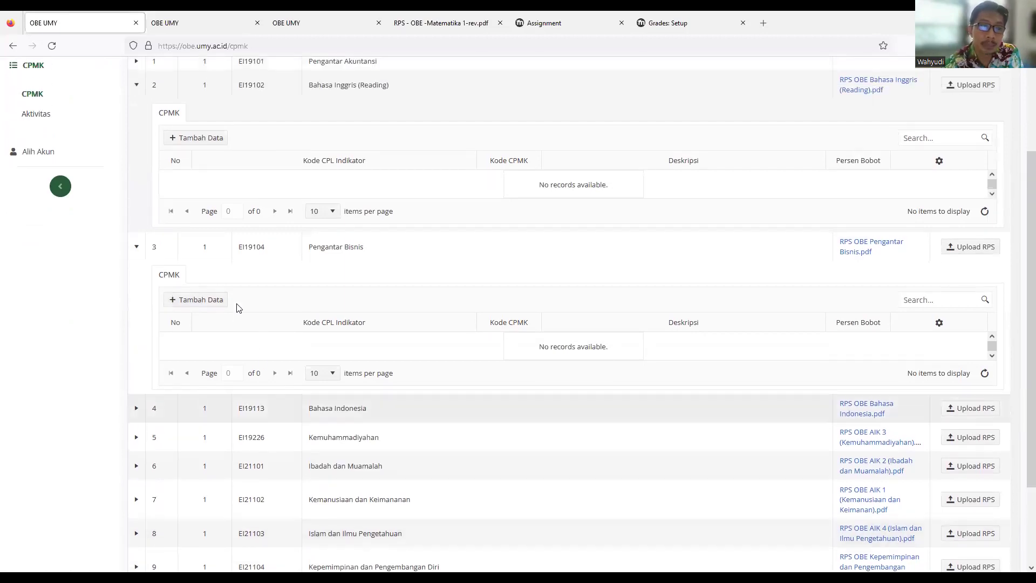
pyautogui.click(137, 247)
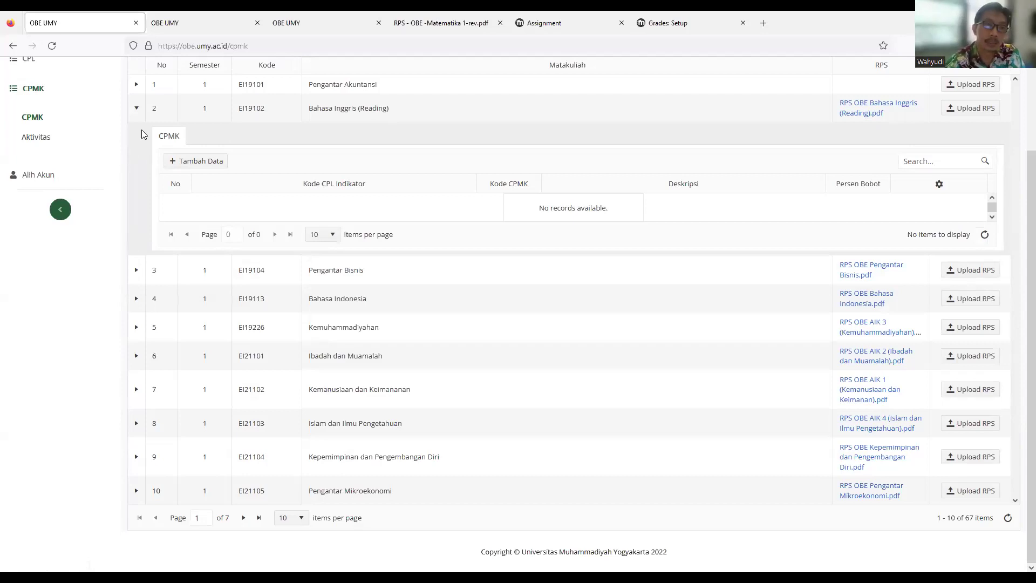
pyautogui.click(136, 108)
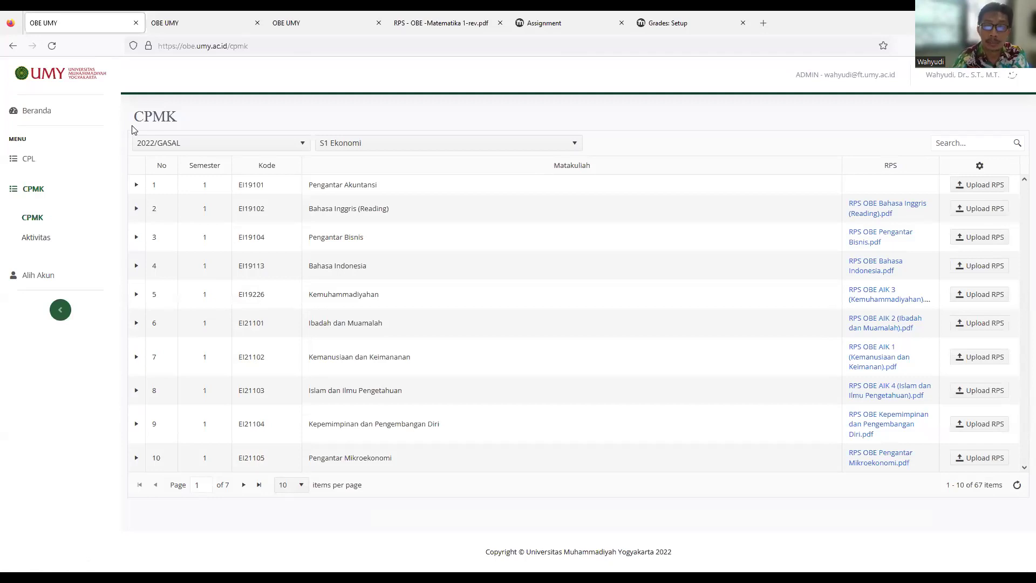
# Go to page 2 of the course list and briefly check the CPMK details of Pemikiran dan Sistem Ekonomi and Ekonomi Islam
pyautogui.click(241, 484)
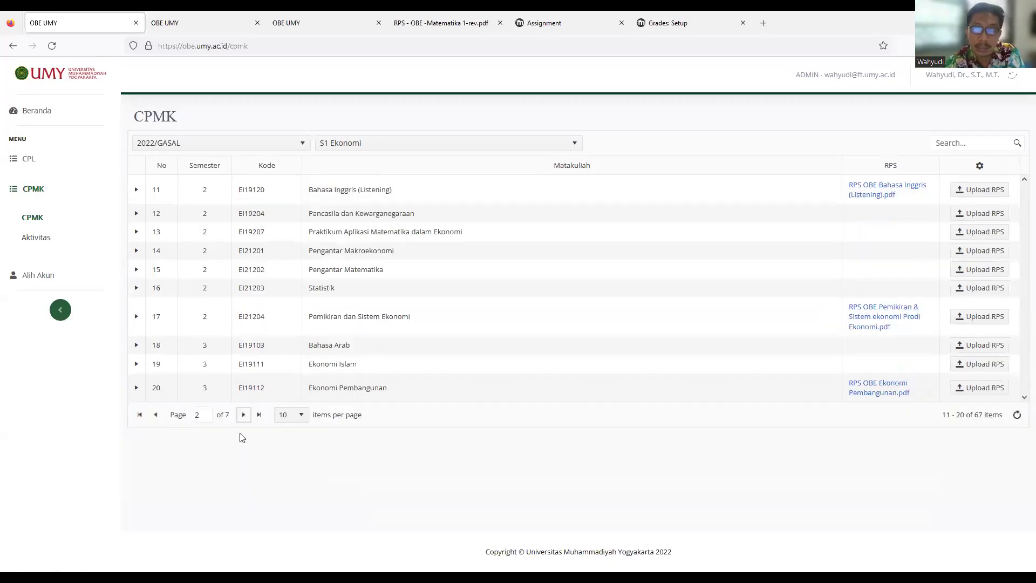
pyautogui.click(136, 316)
pyautogui.click(137, 317)
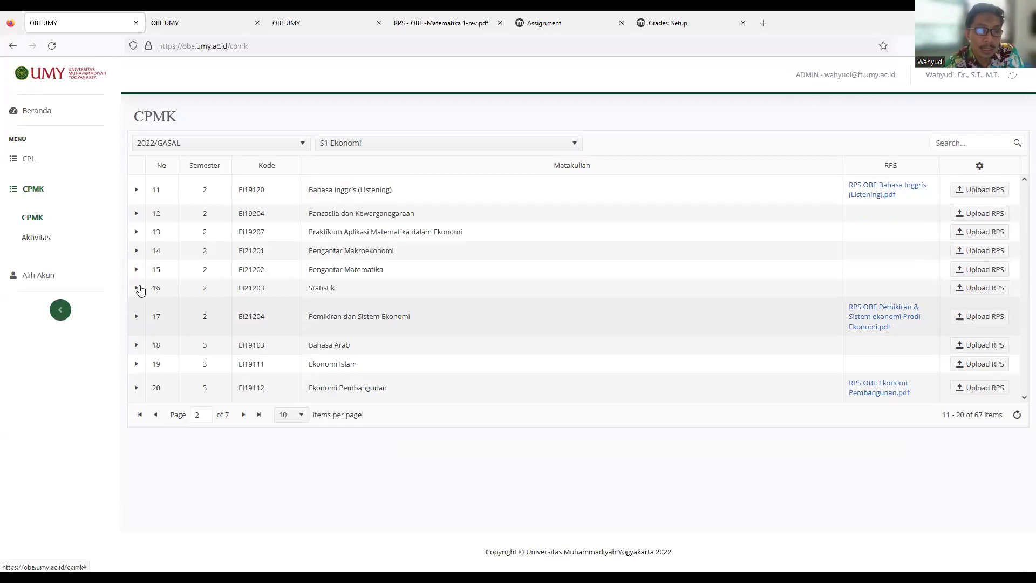
pyautogui.click(136, 365)
pyautogui.click(136, 365)
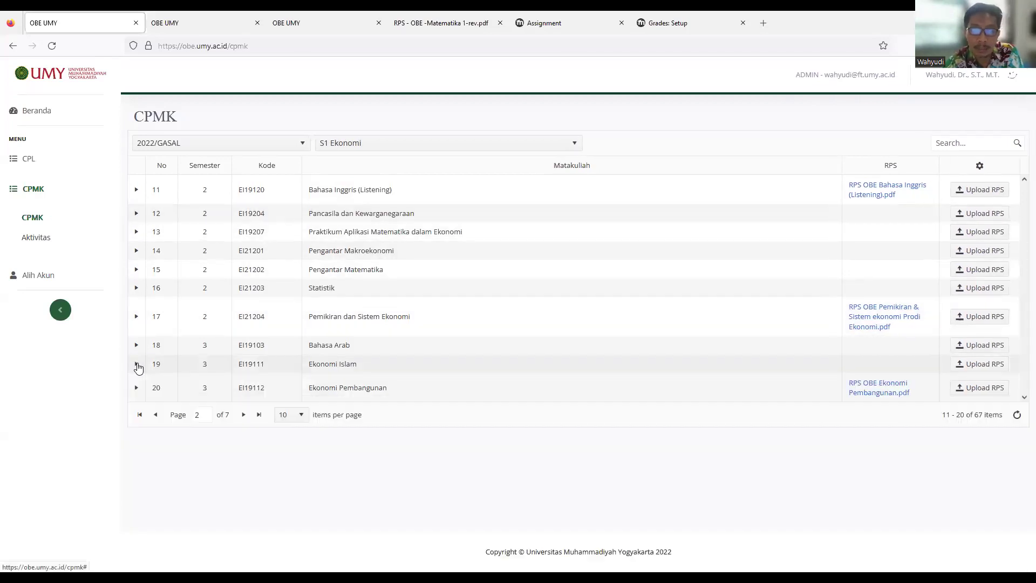